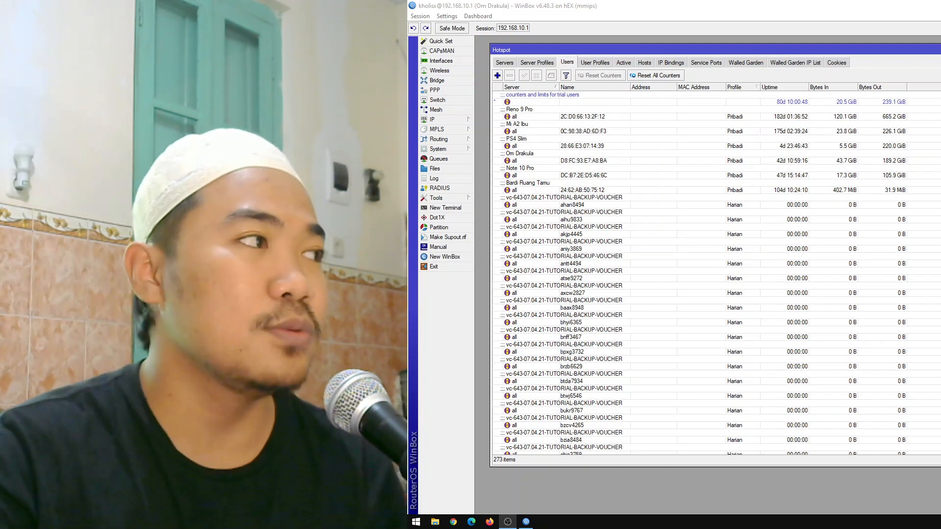
Look through the hotspot user list, including the TUTORIAL-BACKUP-VOUCHER entries that use the Harian profile.
{"action": "left_click", "coordinate": [590, 102]}
{"action": "left_click", "coordinate": [632, 159]}
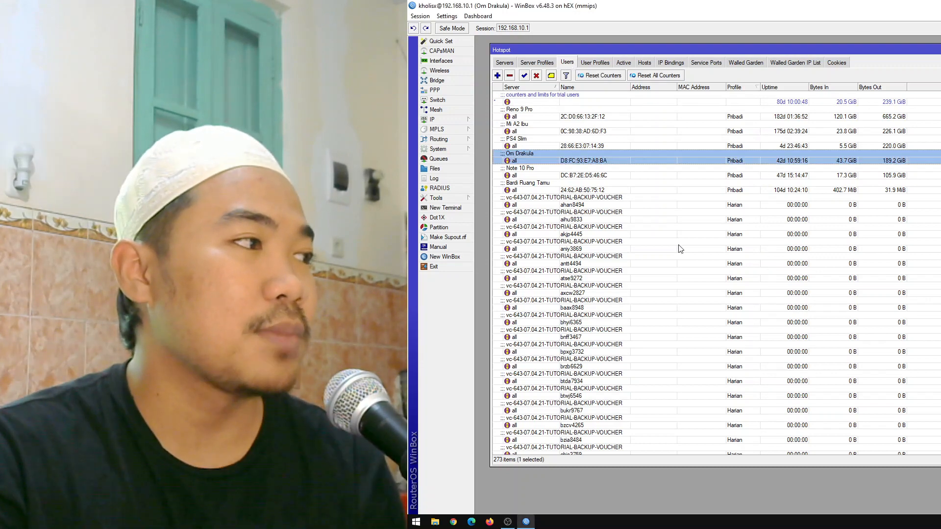
{"action": "scroll", "coordinate": [686, 270], "scroll_direction": "down", "scroll_amount": 7}
{"action": "scroll", "coordinate": [694, 280], "scroll_direction": "up", "scroll_amount": 5}
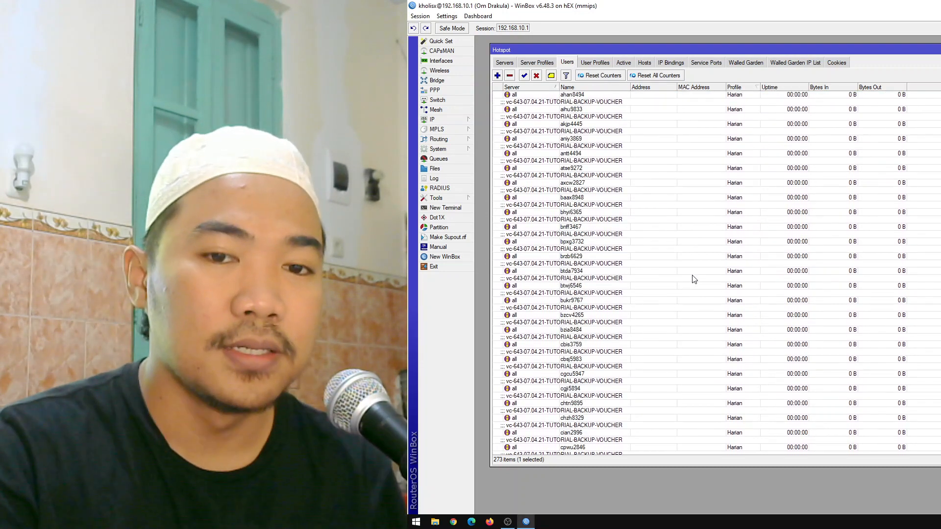
{"action": "scroll", "coordinate": [691, 280], "scroll_direction": "up", "scroll_amount": 3}
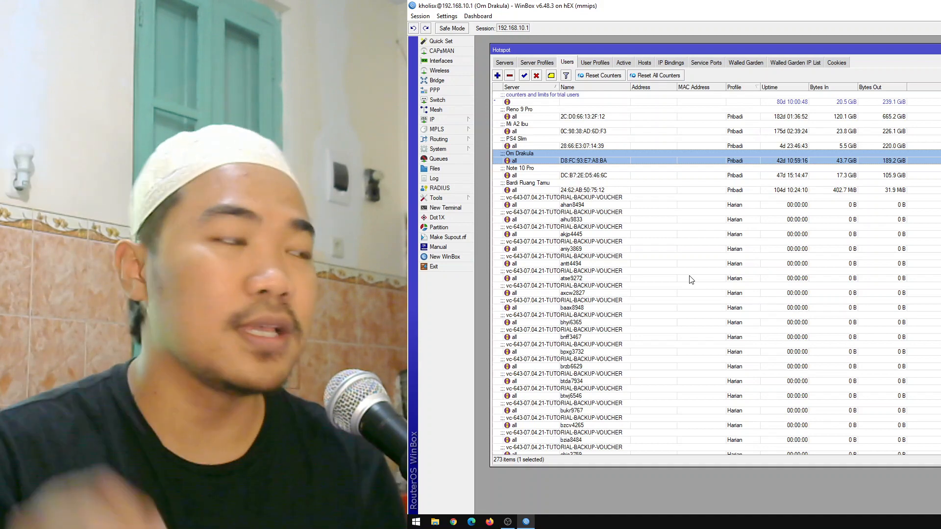
Review the hotspot user profiles, particularly Harian, and return to the hotspot user list.
{"action": "left_click", "coordinate": [601, 66]}
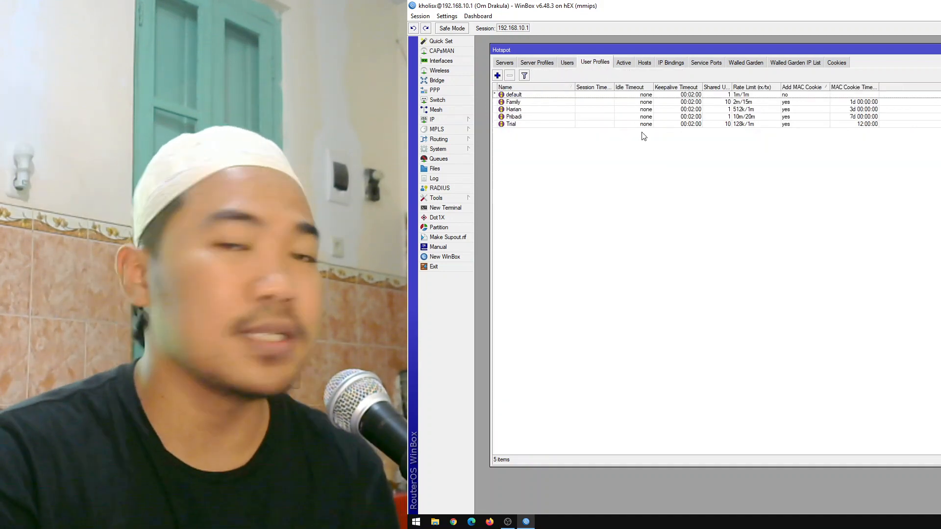
{"action": "left_click", "coordinate": [544, 118]}
{"action": "left_click", "coordinate": [553, 108]}
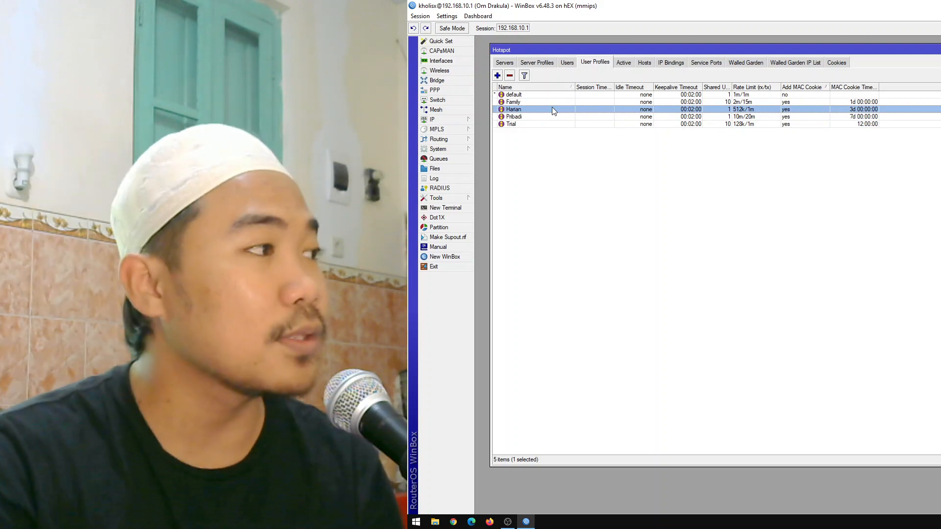
{"action": "left_click", "coordinate": [569, 64]}
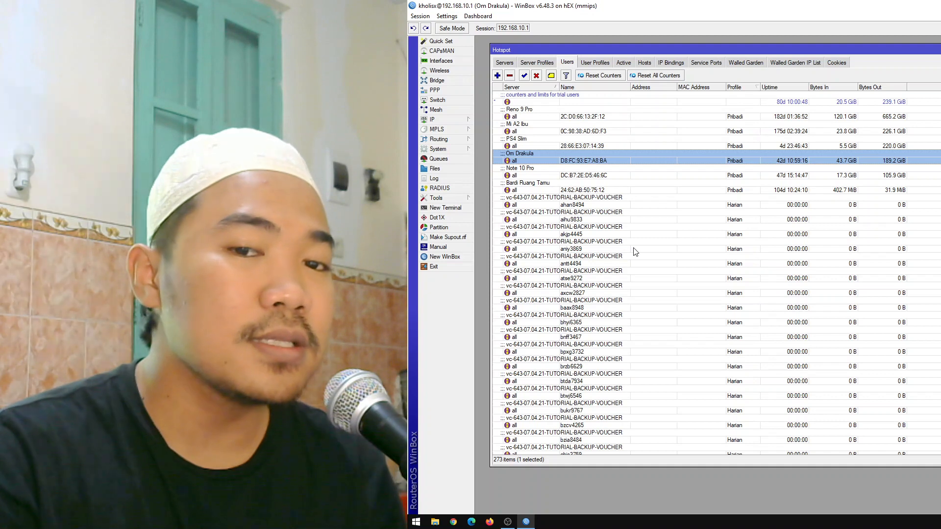
{"action": "left_click", "coordinate": [463, 153]}
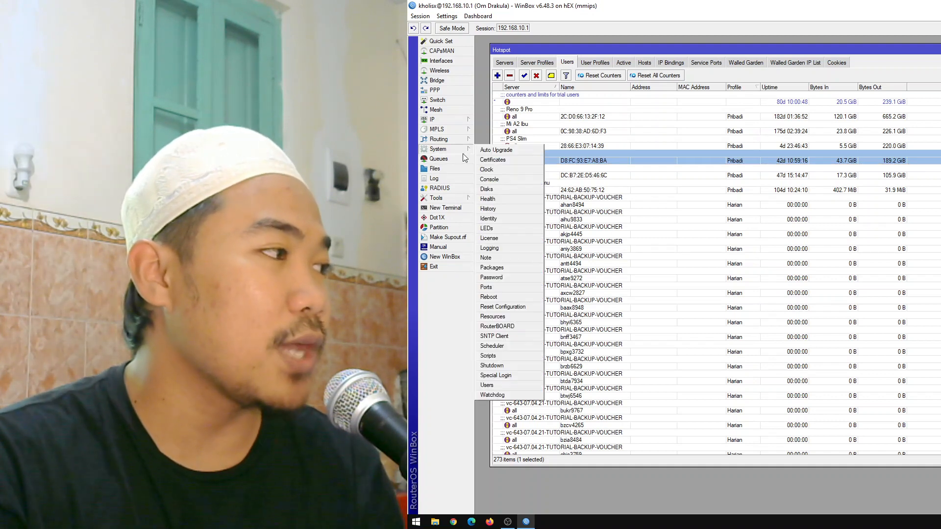
{"action": "left_click", "coordinate": [587, 65]}
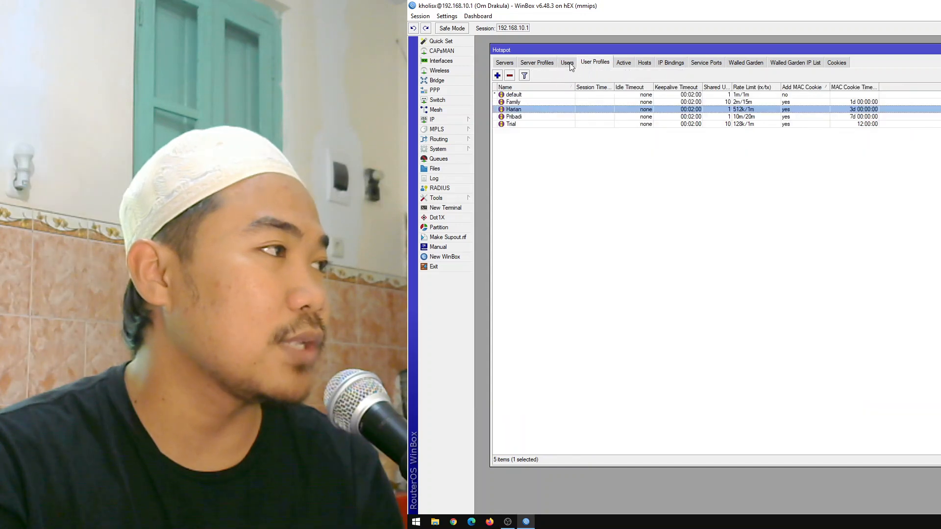
{"action": "left_click", "coordinate": [568, 63]}
Open the system scheduler, select the Harian entry and move the Scheduler window clear of the user list.
{"action": "left_click", "coordinate": [466, 151]}
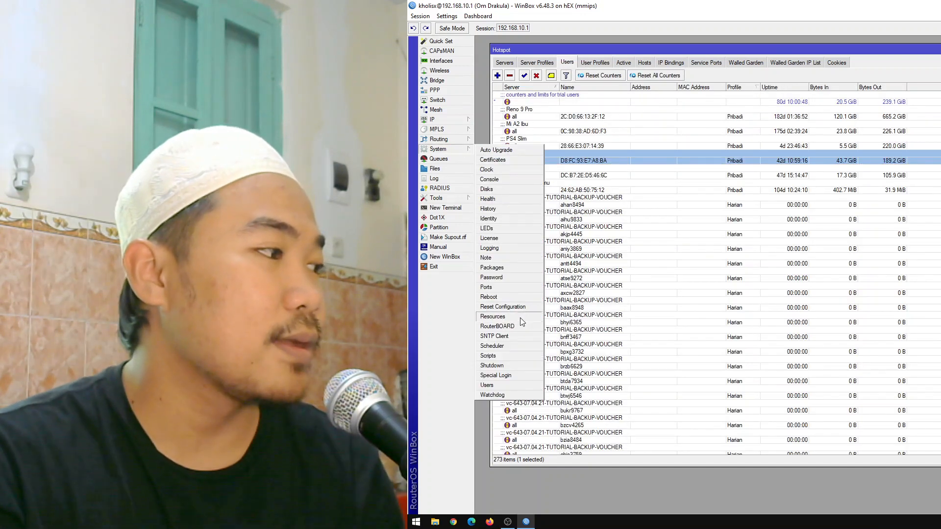
{"action": "left_click", "coordinate": [510, 346]}
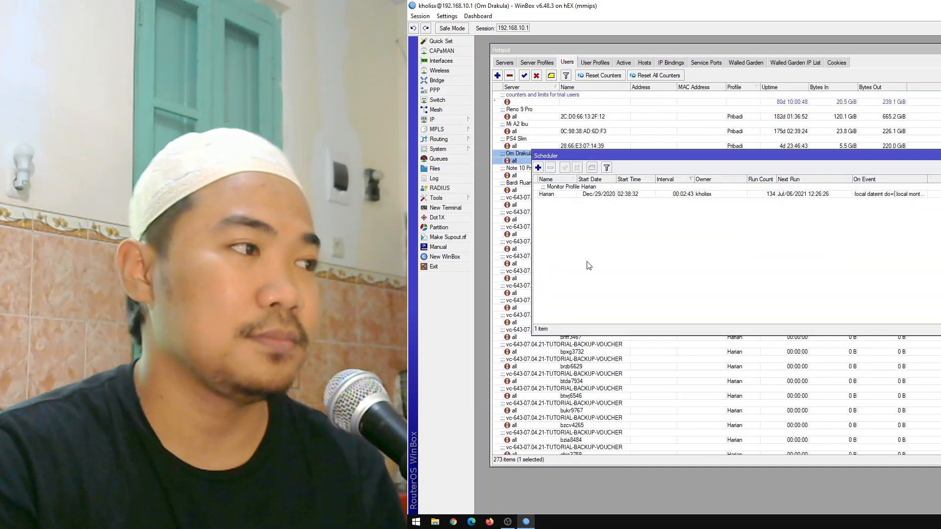
{"action": "left_click", "coordinate": [615, 195]}
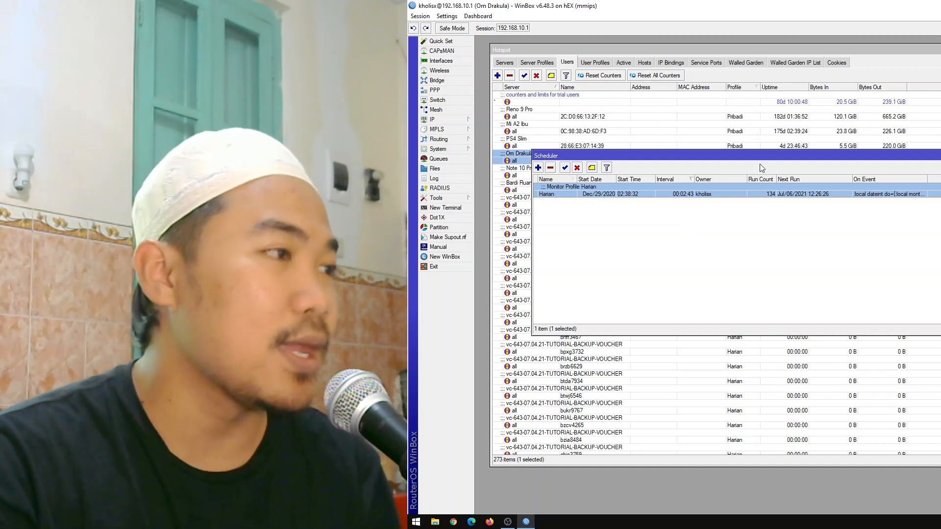
{"action": "left_click_drag", "start_coordinate": [769, 159], "coordinate": [923, 184]}
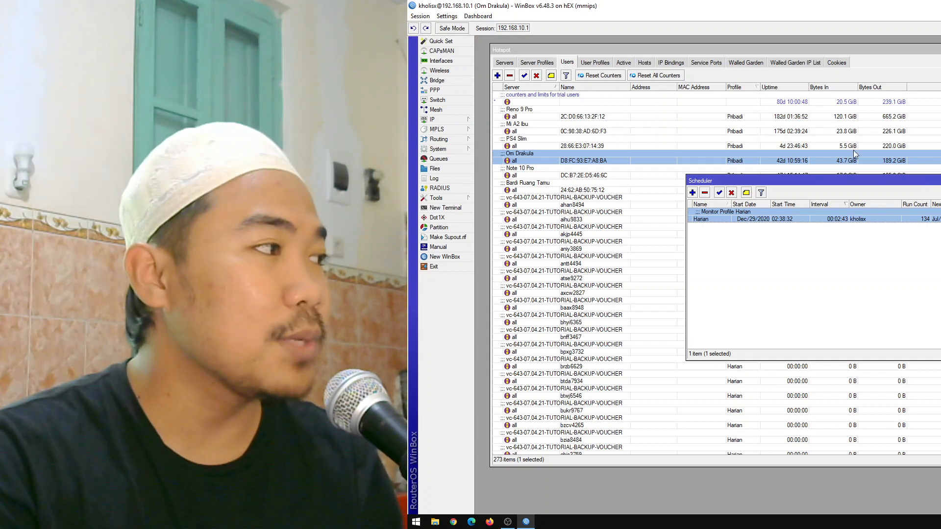
Check the system script list and its running jobs for entries, and close the Script List window.
{"action": "left_click", "coordinate": [437, 149]}
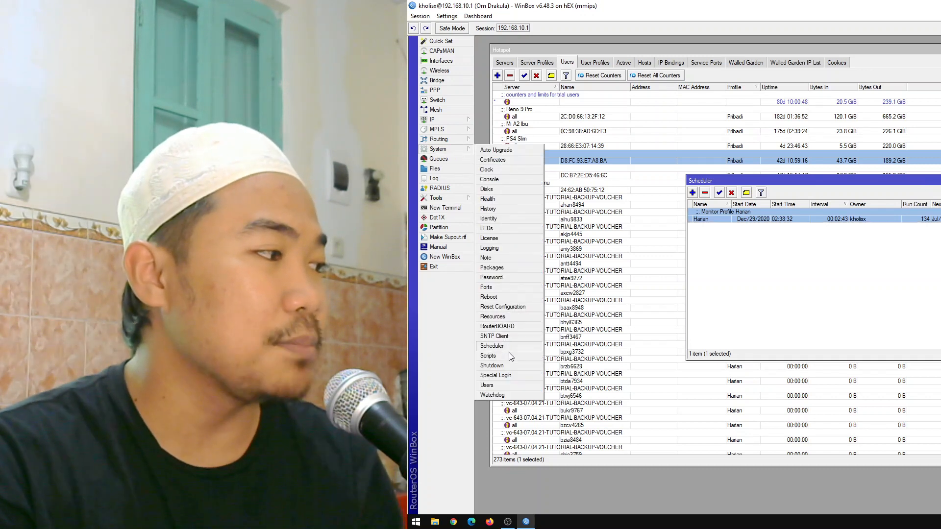
{"action": "left_click", "coordinate": [490, 356]}
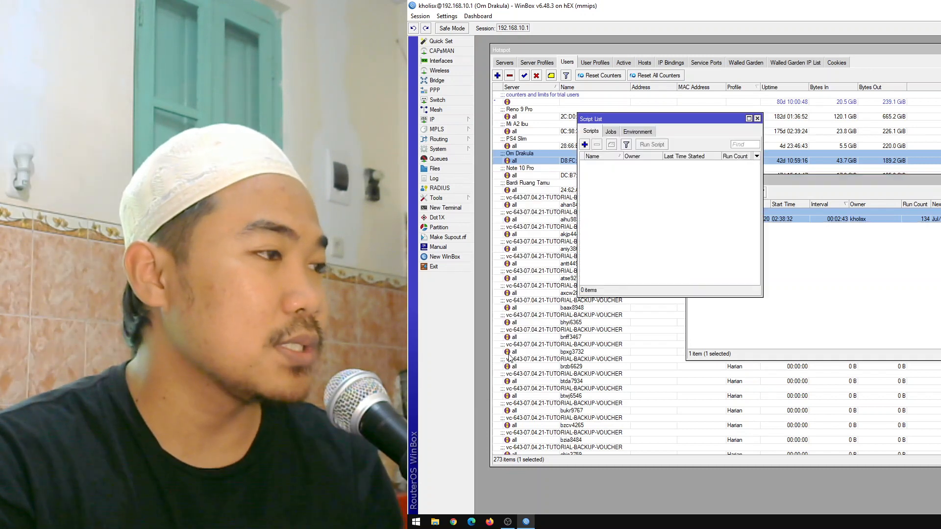
{"action": "left_click", "coordinate": [610, 133]}
{"action": "left_click", "coordinate": [591, 131]}
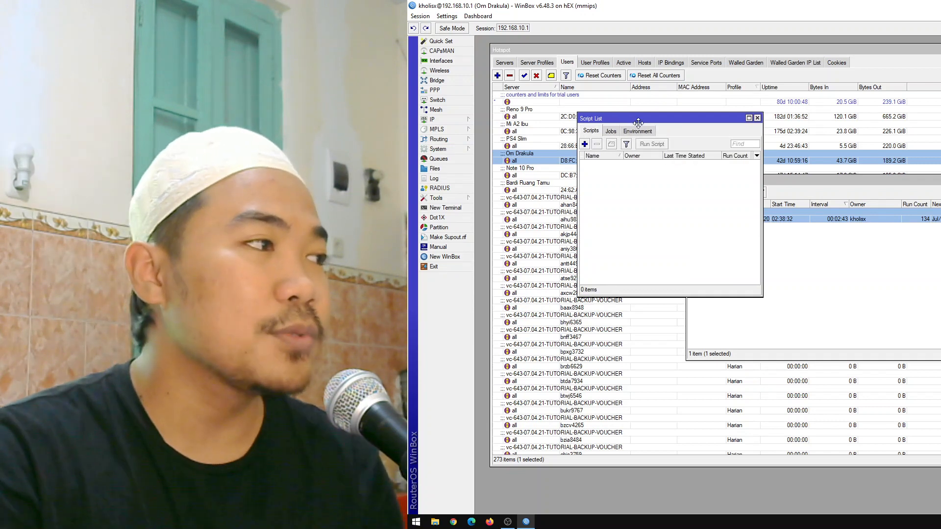
{"action": "mouse_move", "coordinate": [635, 122]}
{"action": "left_mouse_down"}
{"action": "mouse_move", "coordinate": [676, 145]}
{"action": "mouse_move", "coordinate": [650, 155]}
{"action": "mouse_move", "coordinate": [643, 134]}
{"action": "left_mouse_up"}
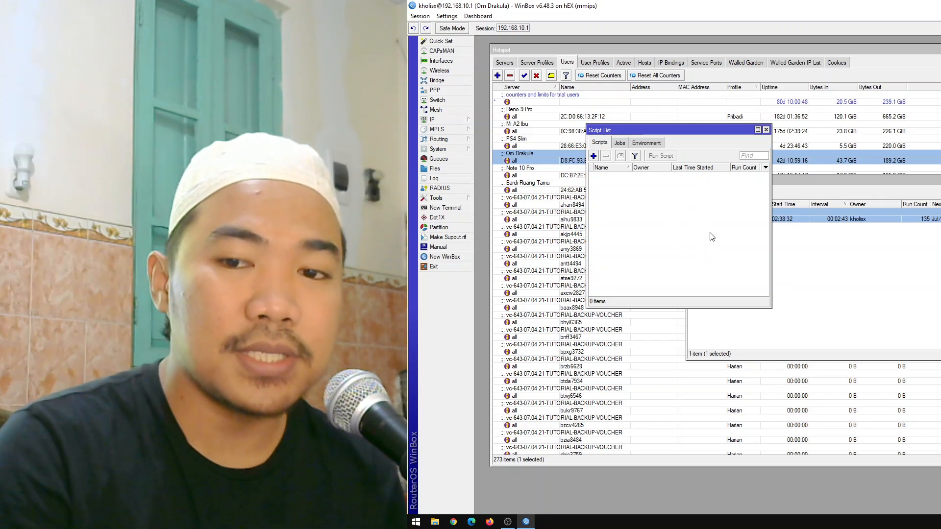
{"action": "left_click", "coordinate": [766, 130]}
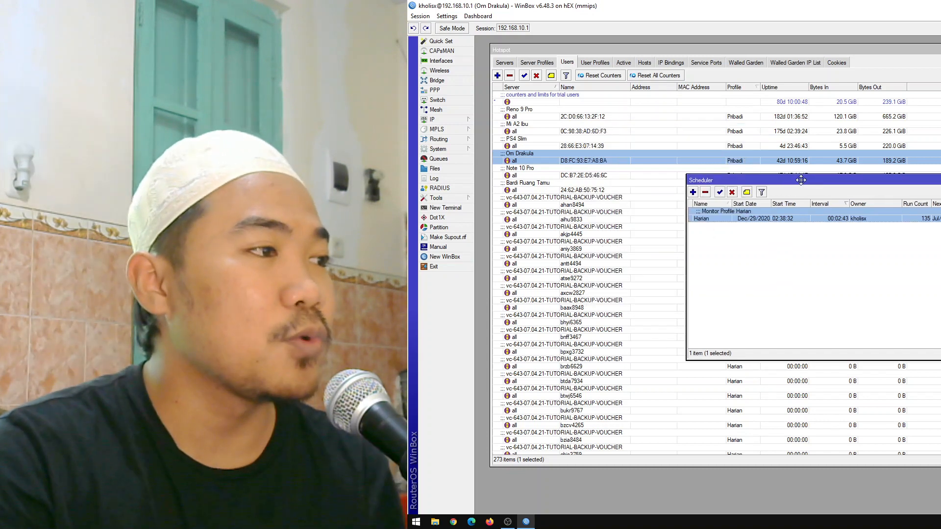
Open a new terminal and arrange it below the Scheduler window so both can be seen.
{"action": "left_click_drag", "start_coordinate": [795, 184], "coordinate": [859, 156]}
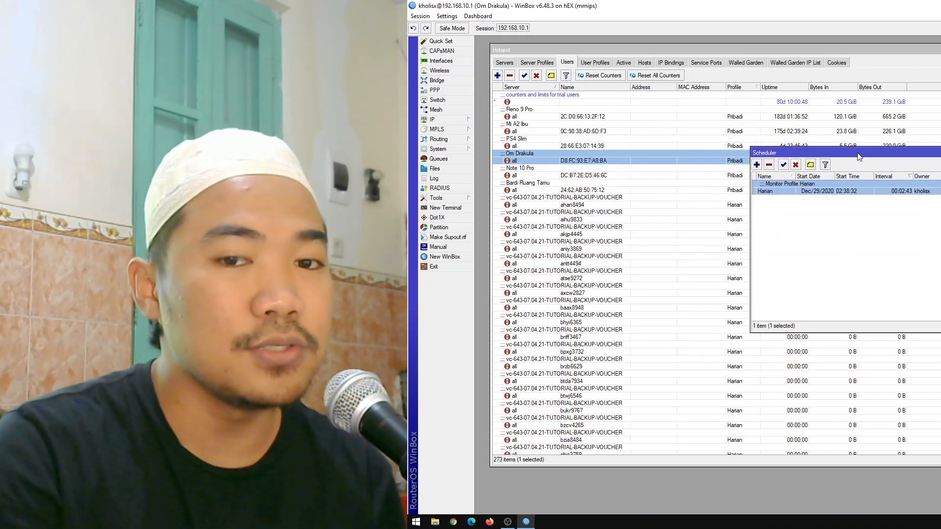
{"action": "left_click", "coordinate": [463, 207]}
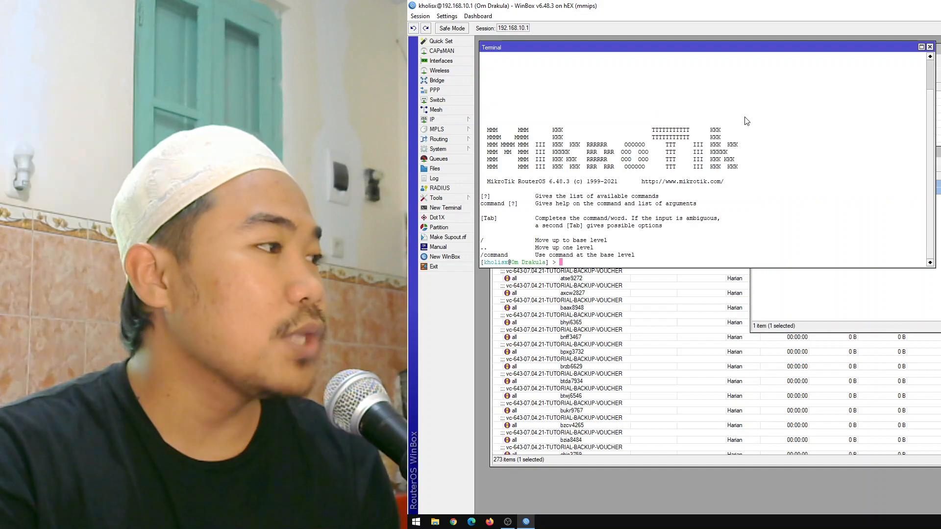
{"action": "left_click_drag", "start_coordinate": [743, 45], "coordinate": [811, 150]}
{"action": "left_click_drag", "start_coordinate": [939, 149], "coordinate": [902, 83]}
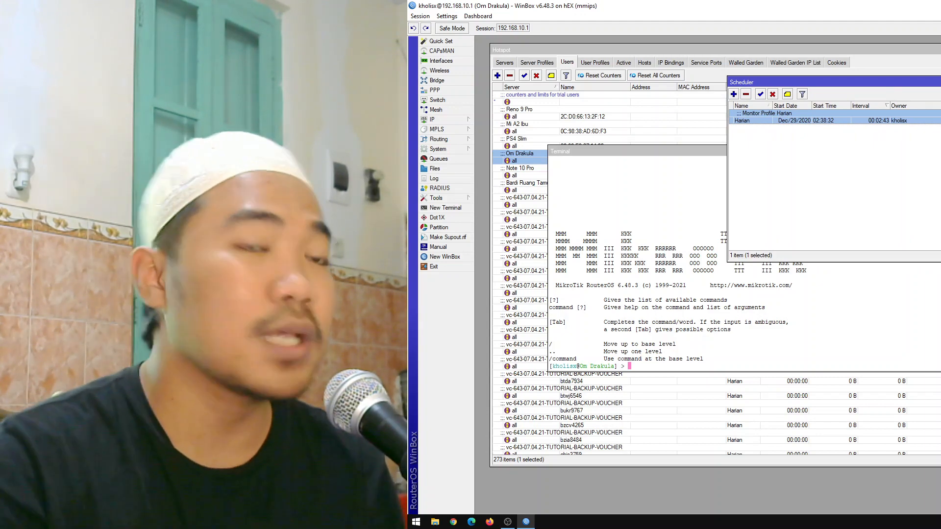
Open the router's file list and move its window clear of the Scheduler and Terminal windows.
{"action": "left_click", "coordinate": [434, 169]}
{"action": "left_click_drag", "start_coordinate": [935, 70], "coordinate": [934, 74]}
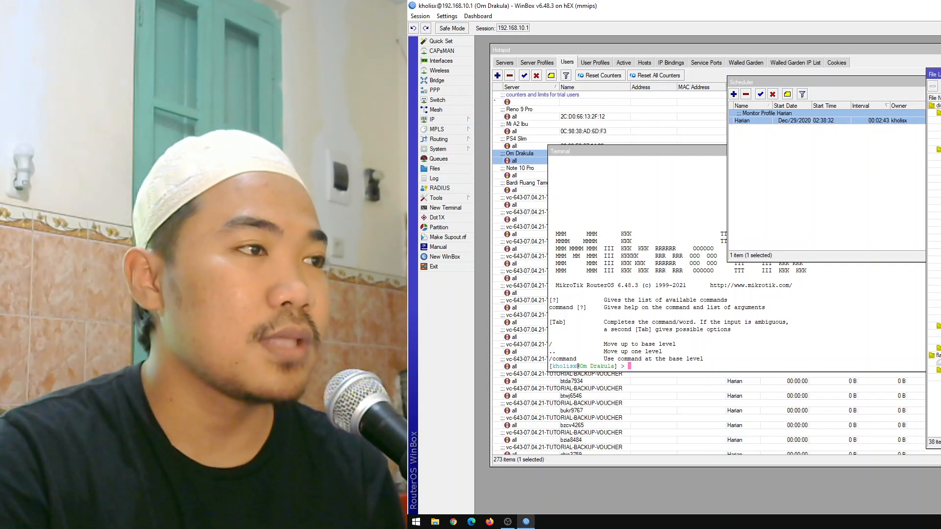
{"action": "left_click_drag", "start_coordinate": [926, 159], "coordinate": [940, 160]}
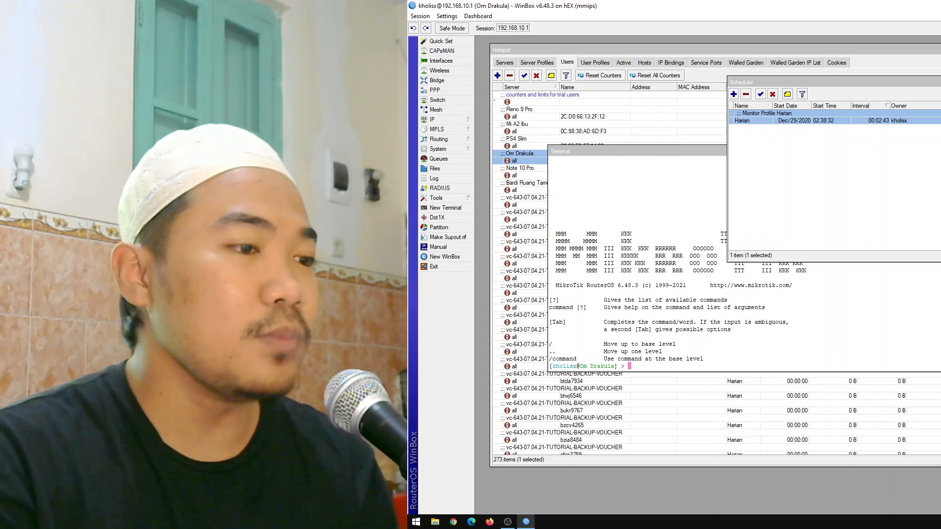
Reposition the Scheduler and Terminal windows so the Harian scheduler entry sits above the terminal prompt.
{"action": "left_click", "coordinate": [842, 170]}
{"action": "left_click_drag", "start_coordinate": [865, 83], "coordinate": [841, 73]}
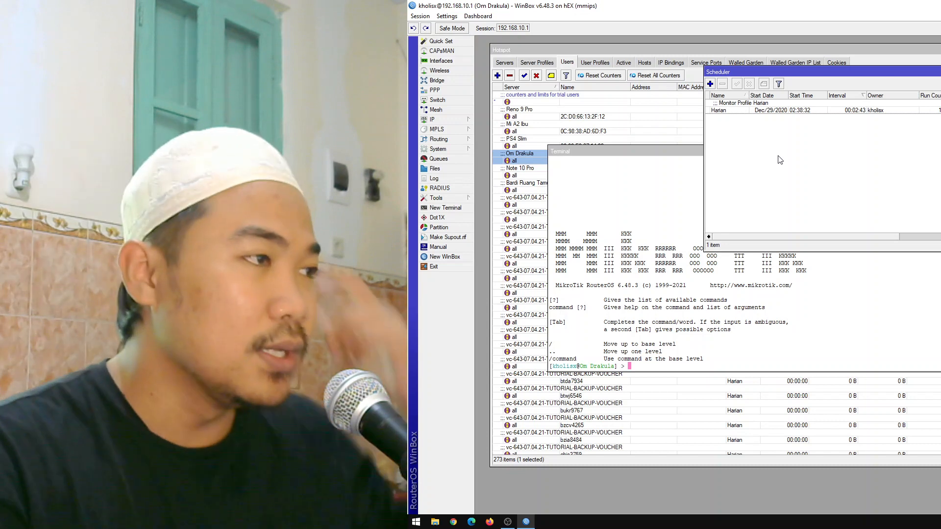
{"action": "left_click_drag", "start_coordinate": [689, 153], "coordinate": [687, 160]}
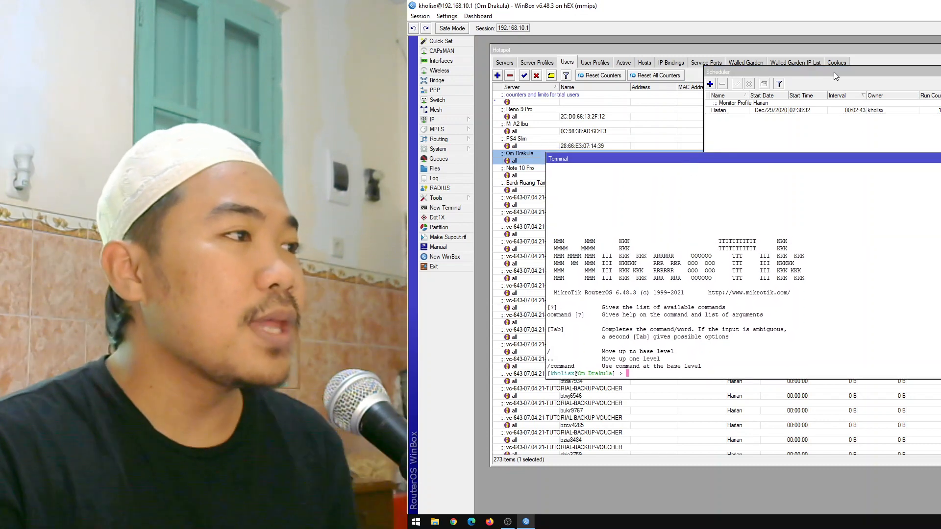
{"action": "left_click_drag", "start_coordinate": [833, 72], "coordinate": [813, 70]}
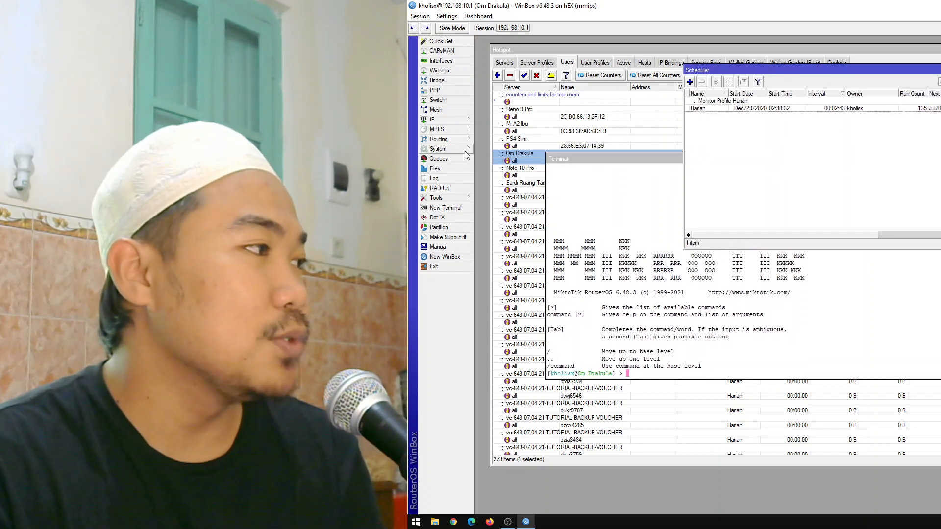
{"action": "left_click", "coordinate": [437, 149]}
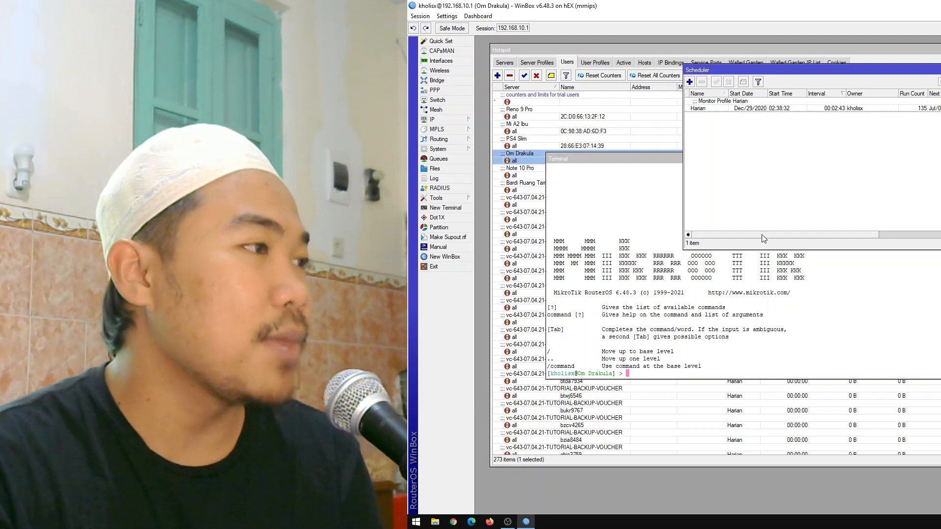
Enter the "system scheduler" level in the terminal and run "print" to list the scheduler entries.
{"action": "left_click", "coordinate": [759, 355]}
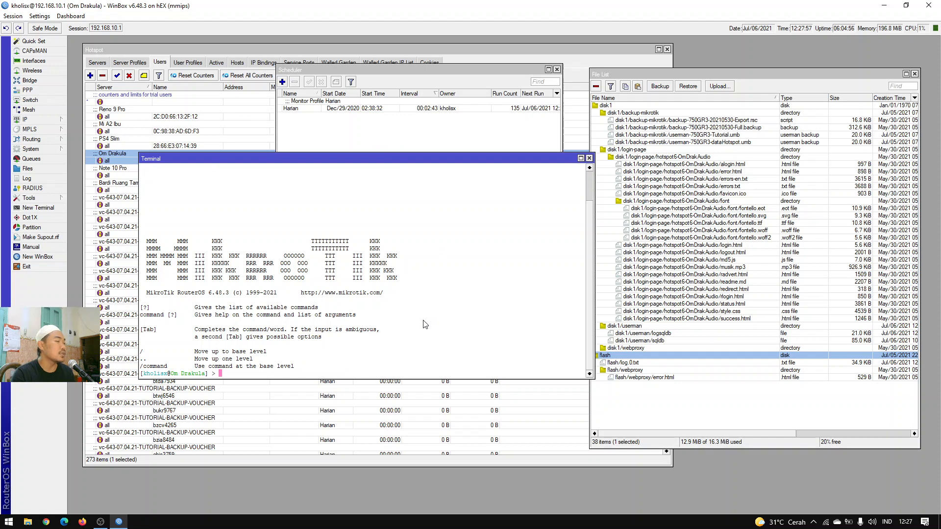
{"action": "type", "text": "stem "}
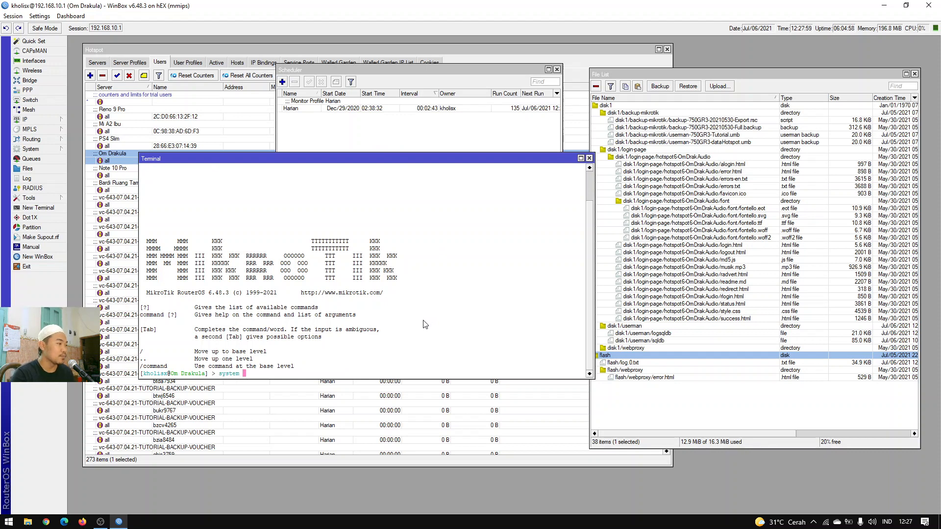
{"action": "type", "text": "sche"}
{"action": "key", "text": "Tab"}
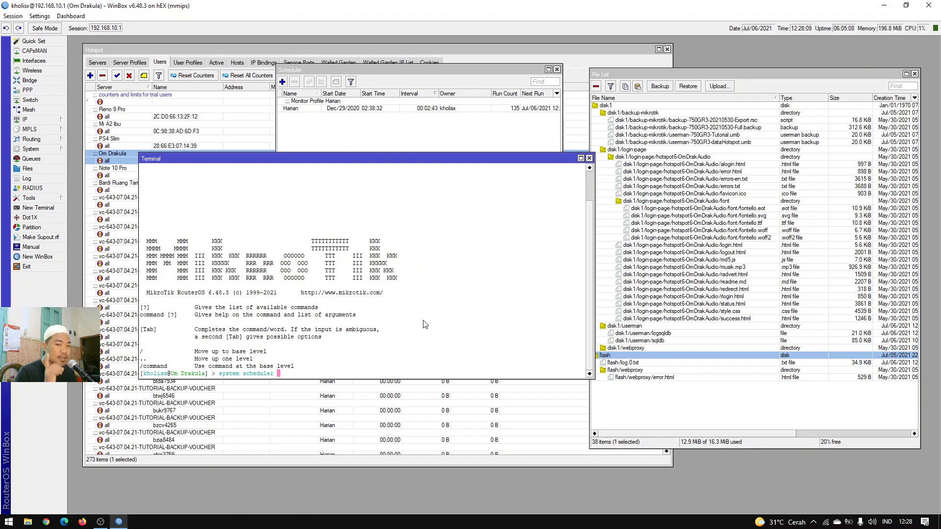
{"action": "key", "text": "Return"}
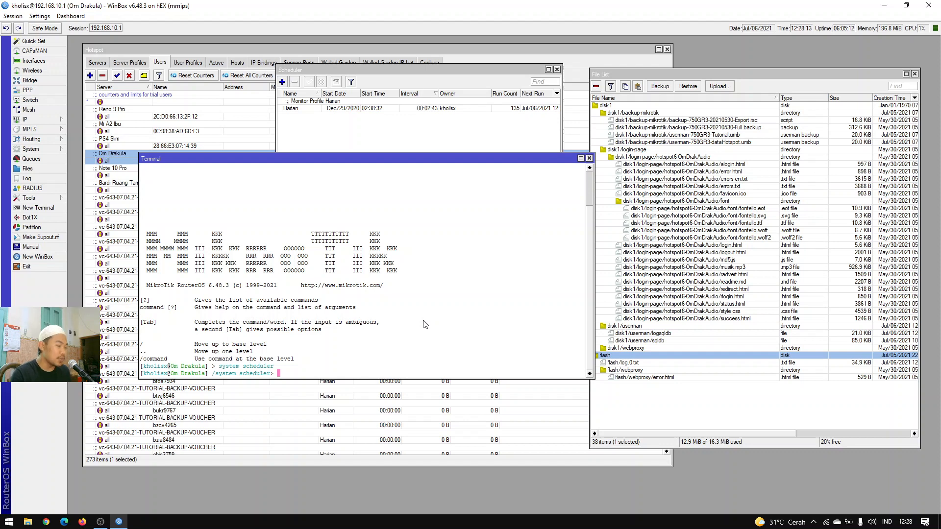
{"action": "type", "text": "print"}
{"action": "key", "text": "Return"}
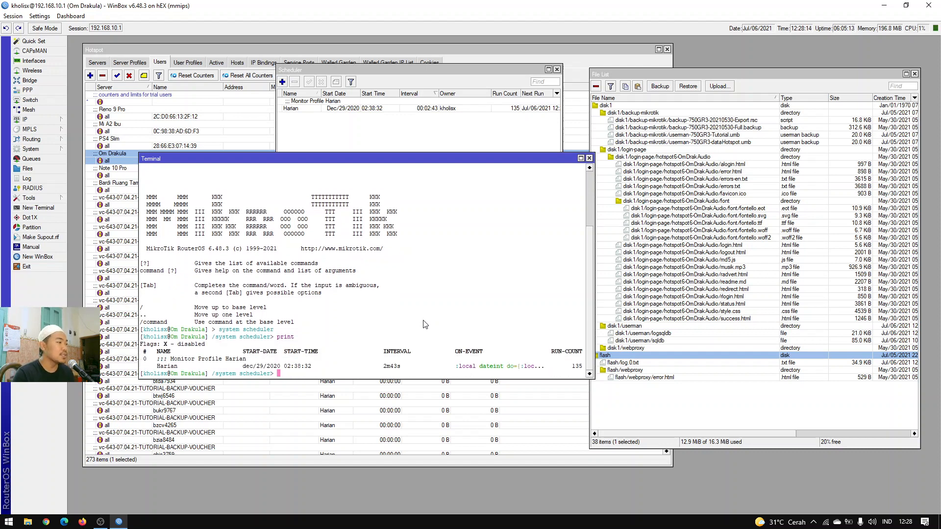
Compare the Harian entry in the Scheduler window with the entry printed in the terminal.
{"action": "left_click", "coordinate": [393, 140]}
{"action": "left_click", "coordinate": [331, 109]}
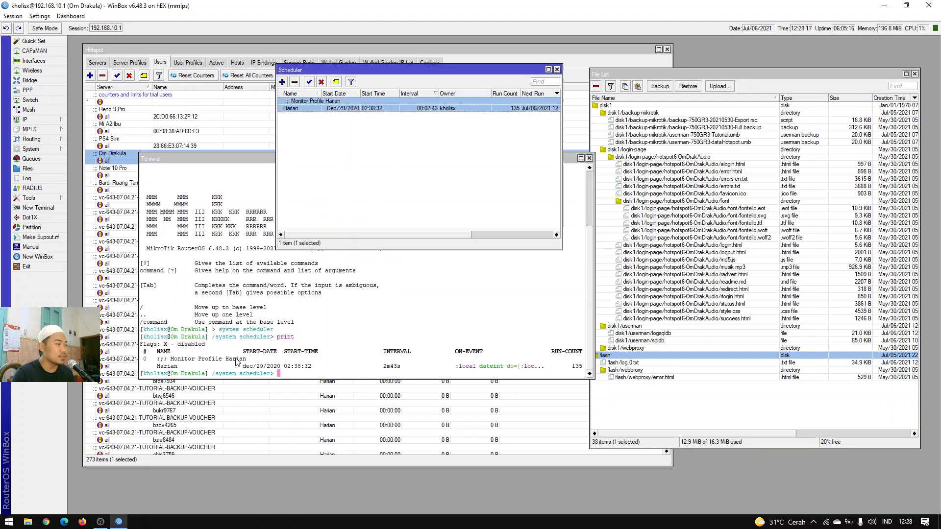
{"action": "left_click", "coordinate": [191, 364]}
{"action": "left_click", "coordinate": [376, 142]}
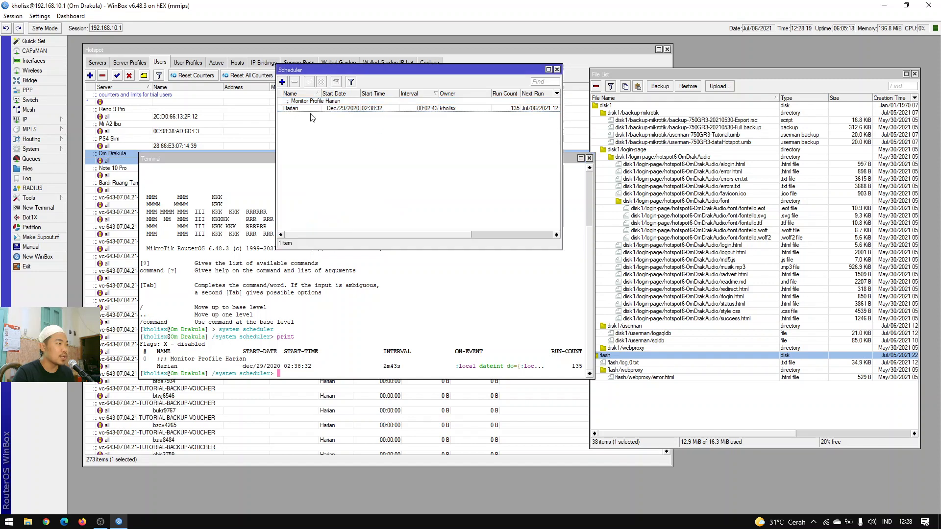
{"action": "left_click", "coordinate": [419, 337]}
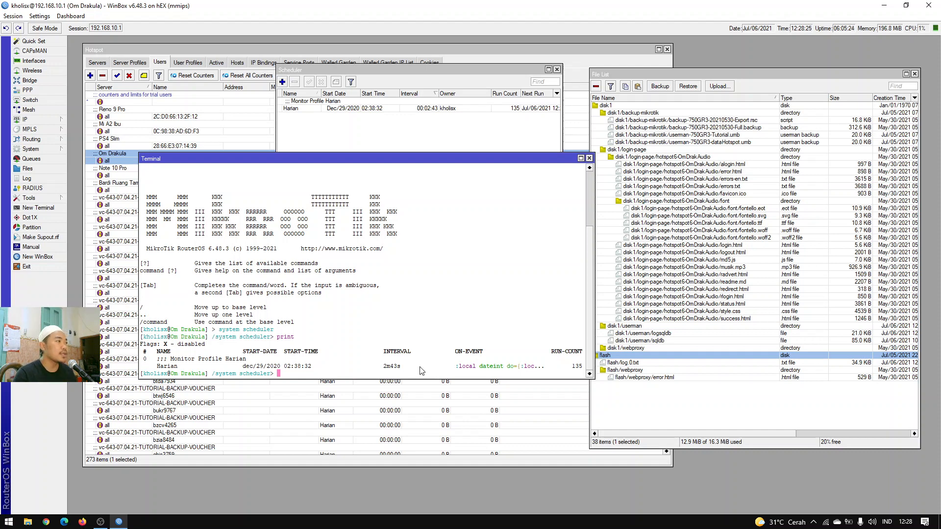
{"action": "left_click", "coordinate": [389, 140]}
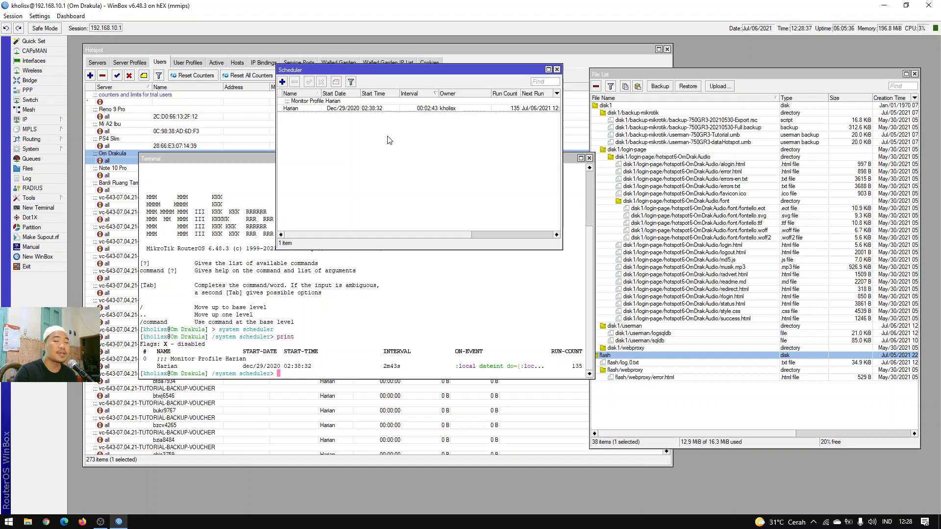
Begin an "export" command at the system scheduler level in the terminal and list its available options.
{"action": "left_click", "coordinate": [352, 364]}
{"action": "type", "text": "export"}
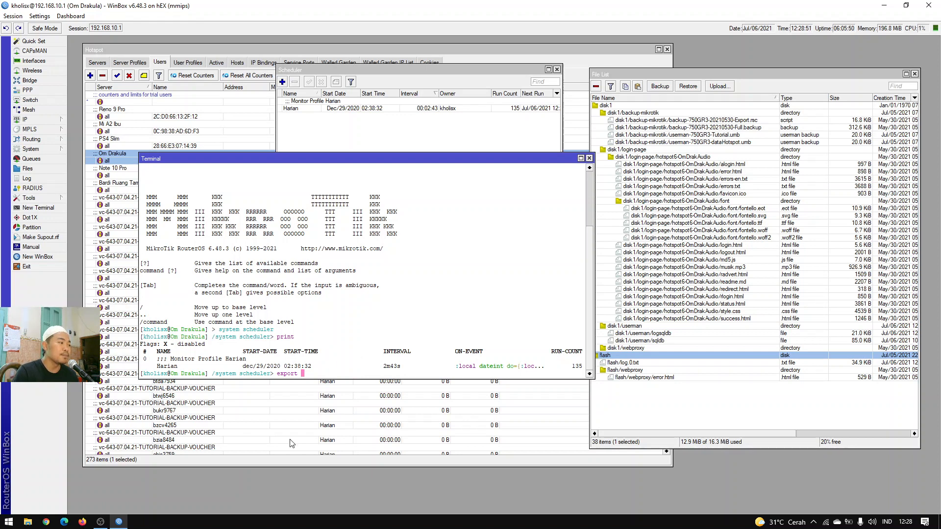
{"action": "left_click_drag", "start_coordinate": [220, 374], "coordinate": [273, 374]}
{"action": "left_click", "coordinate": [277, 373]}
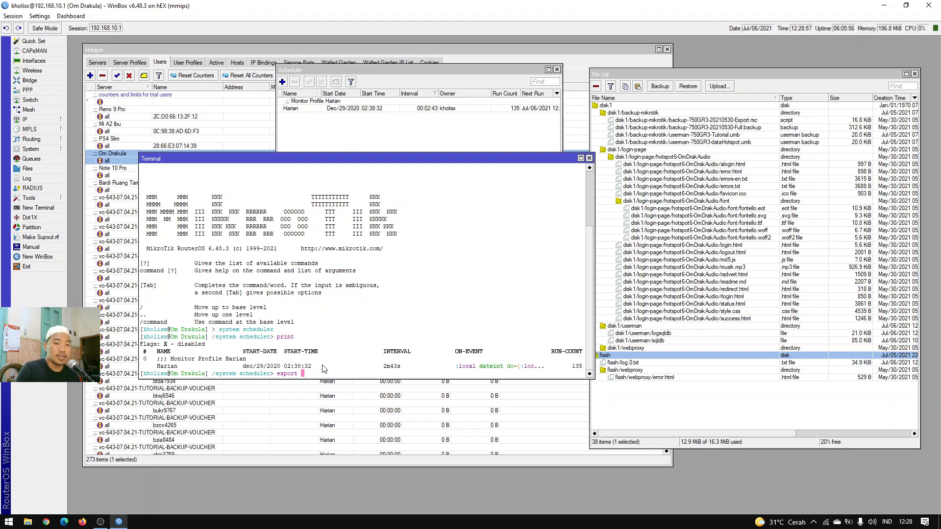
{"action": "left_click", "coordinate": [389, 133]}
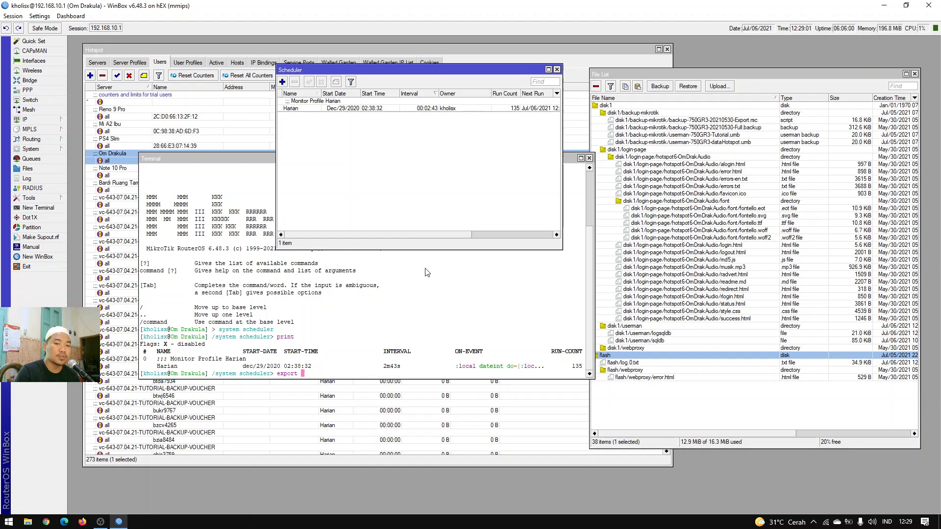
{"action": "left_click", "coordinate": [412, 336]}
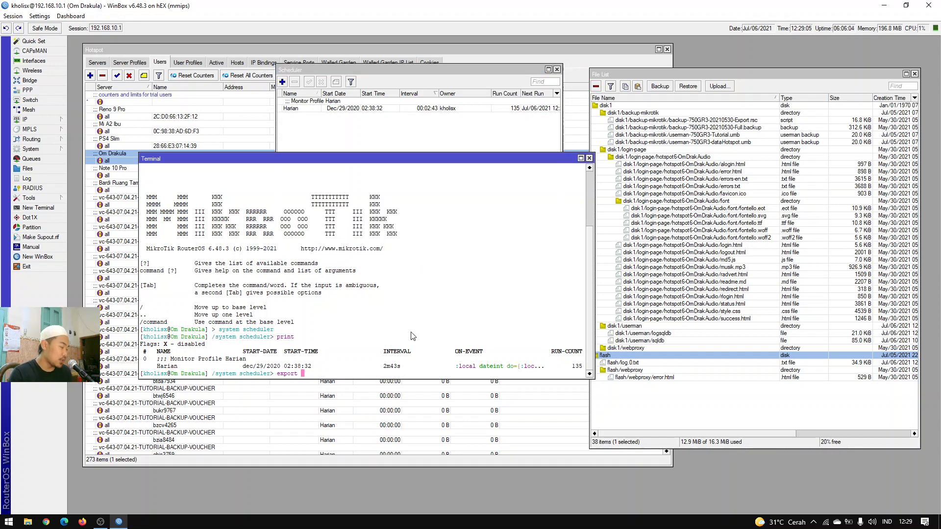
{"action": "key", "text": "Tab"}
{"action": "key", "text": "Tab"}
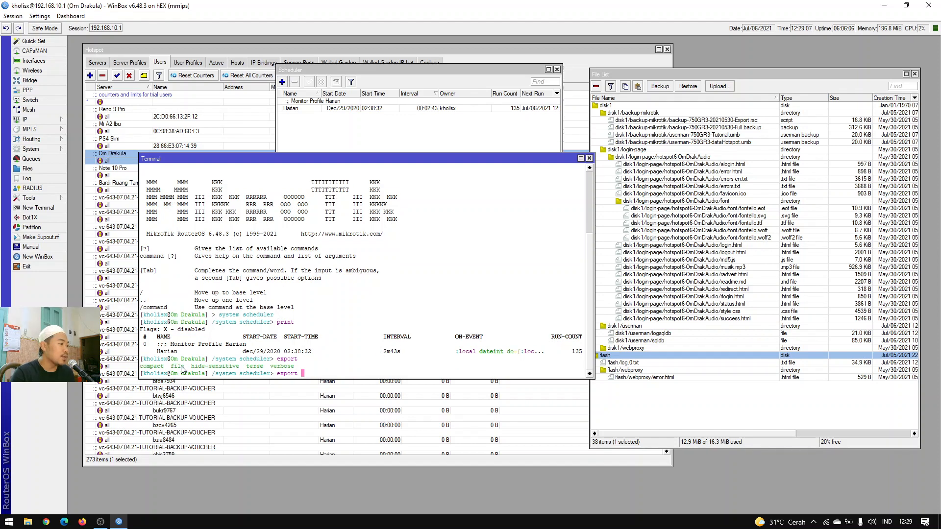
{"action": "left_click_drag", "start_coordinate": [173, 367], "coordinate": [282, 369]}
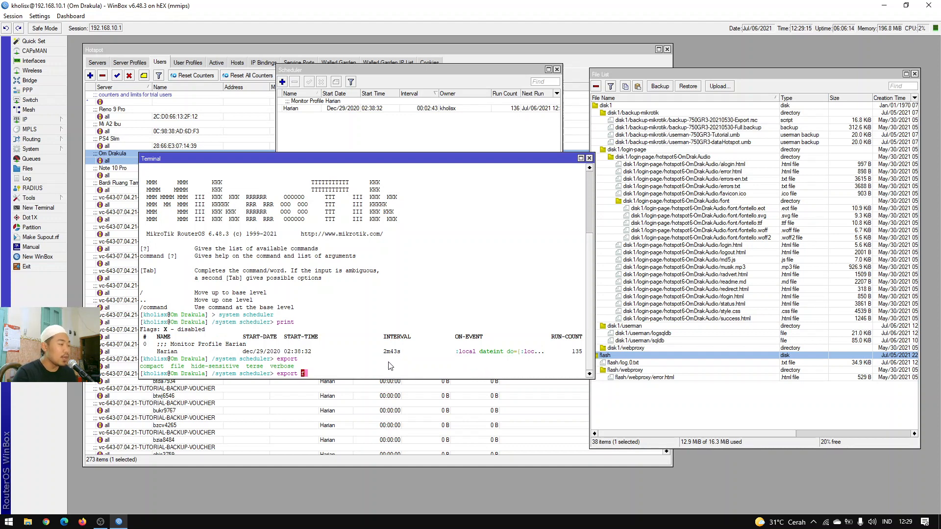
Run the scheduler export with "file=flash/backup-scheduler", narrowing the Terminal window so the whole file list stays in view.
{"action": "key", "text": "Tab"}
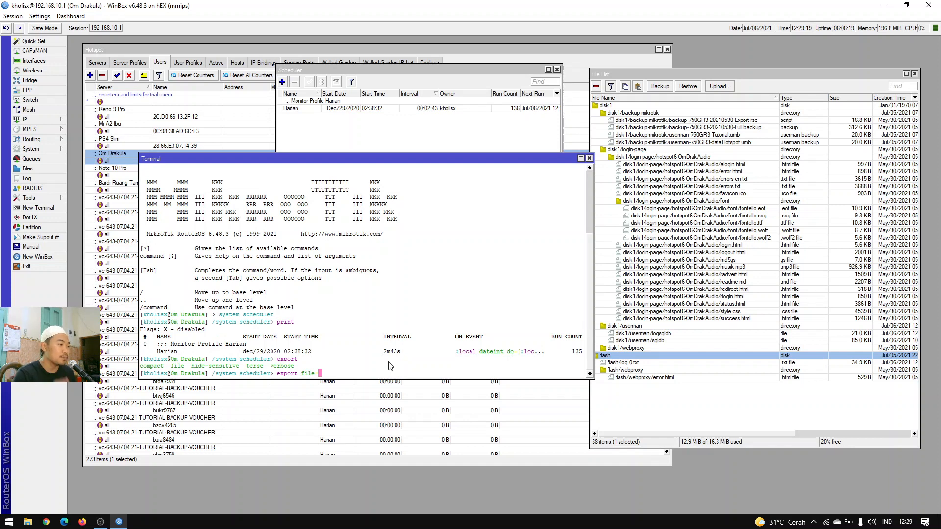
{"action": "type", "text": "flash"}
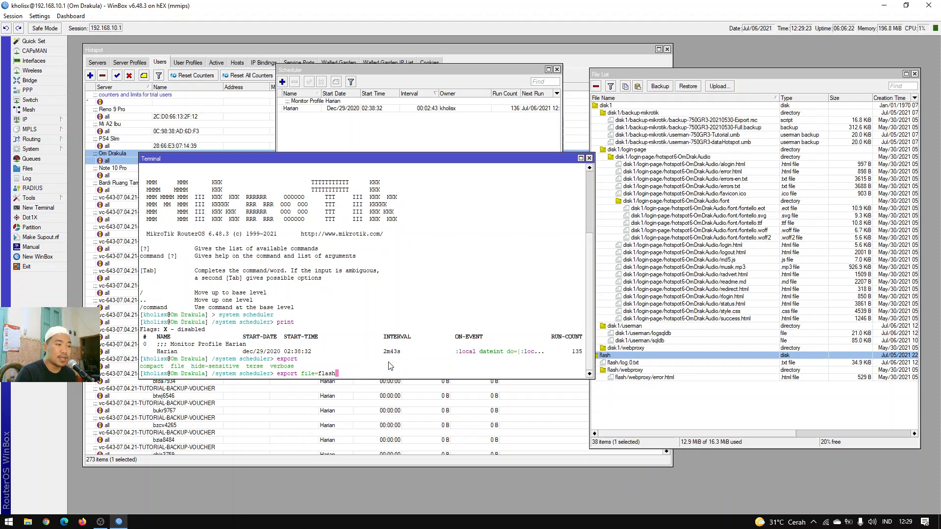
{"action": "type", "text": "/"}
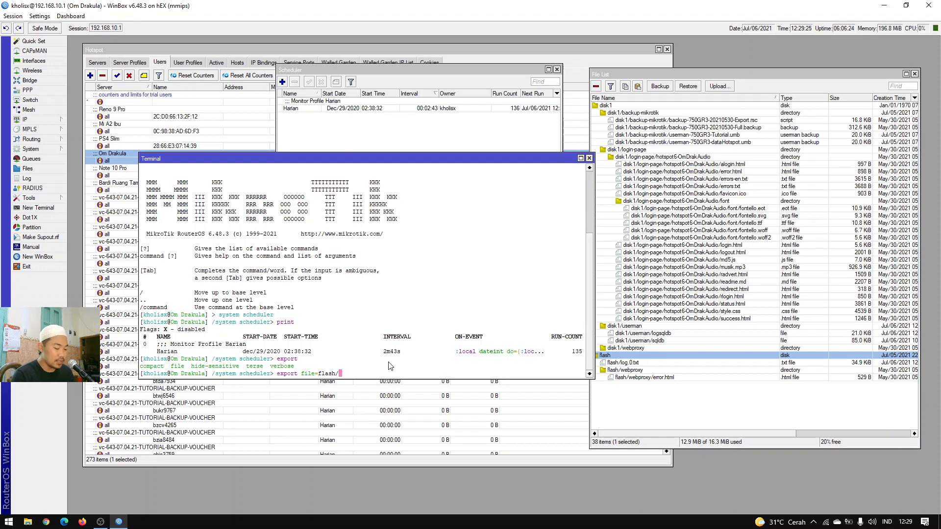
{"action": "type", "text": "backup-s"}
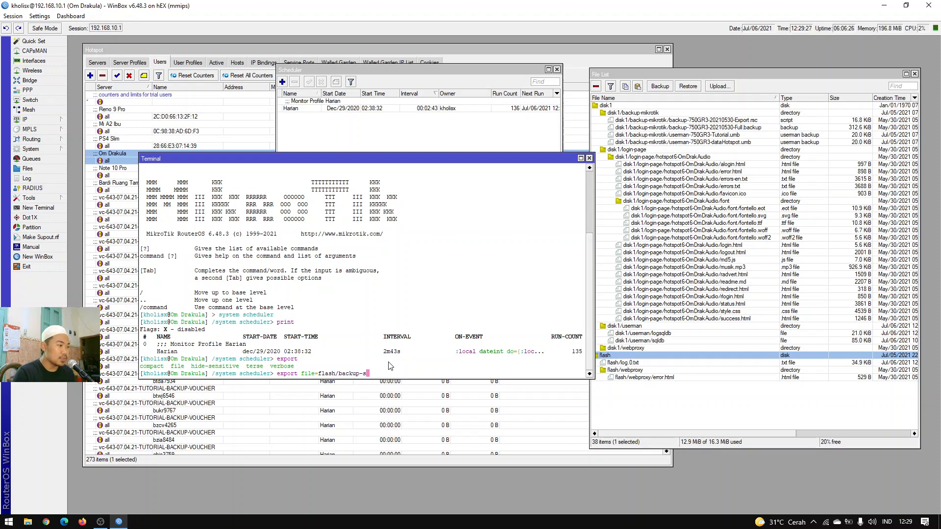
{"action": "type", "text": "cheduler"}
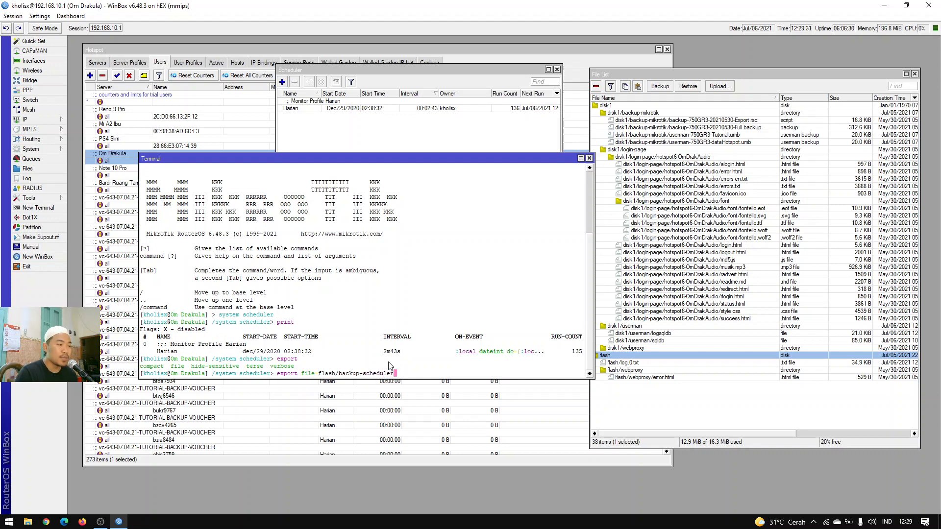
{"action": "left_click", "coordinate": [623, 357]}
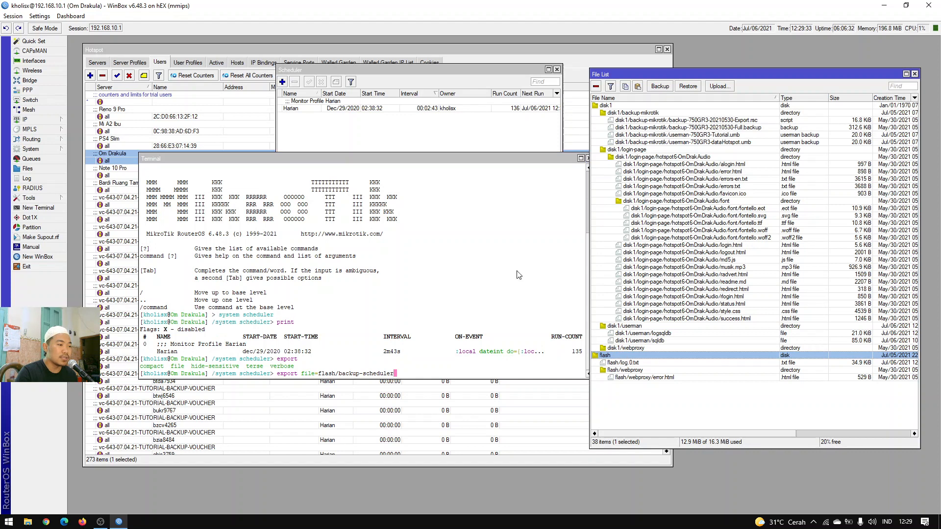
{"action": "left_click", "coordinate": [551, 167]}
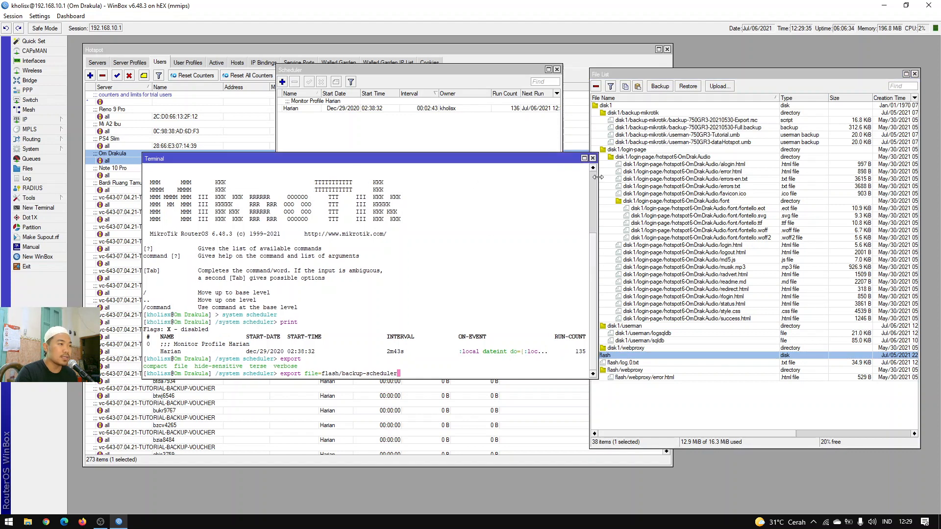
{"action": "left_click_drag", "start_coordinate": [557, 179], "coordinate": [532, 179]}
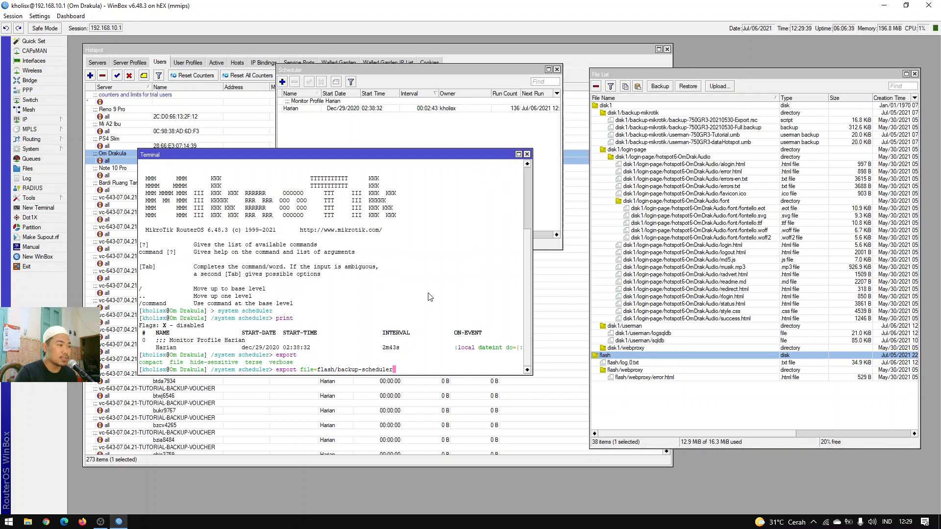
{"action": "key", "text": "Return"}
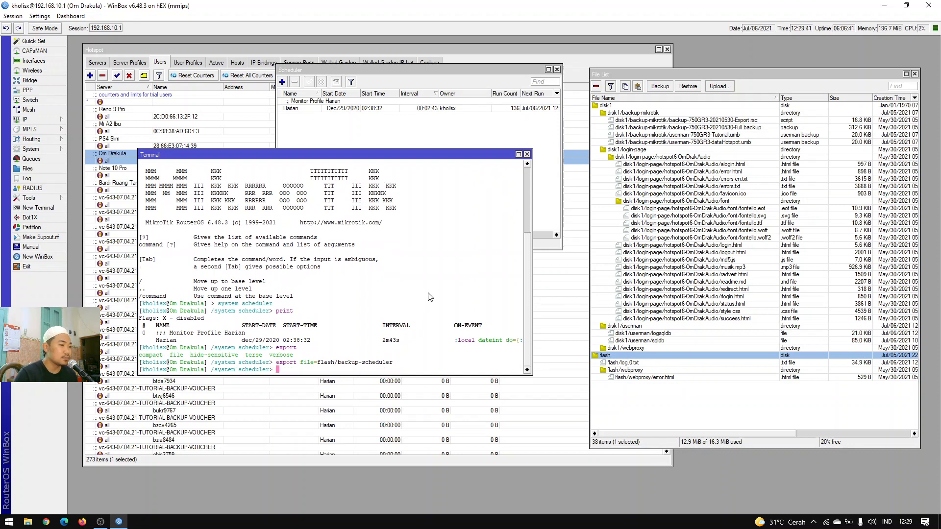
Examine the exported flash/backup-scheduler.rsc in the file list and compare it with the name given in the export command.
{"action": "left_click", "coordinate": [654, 364]}
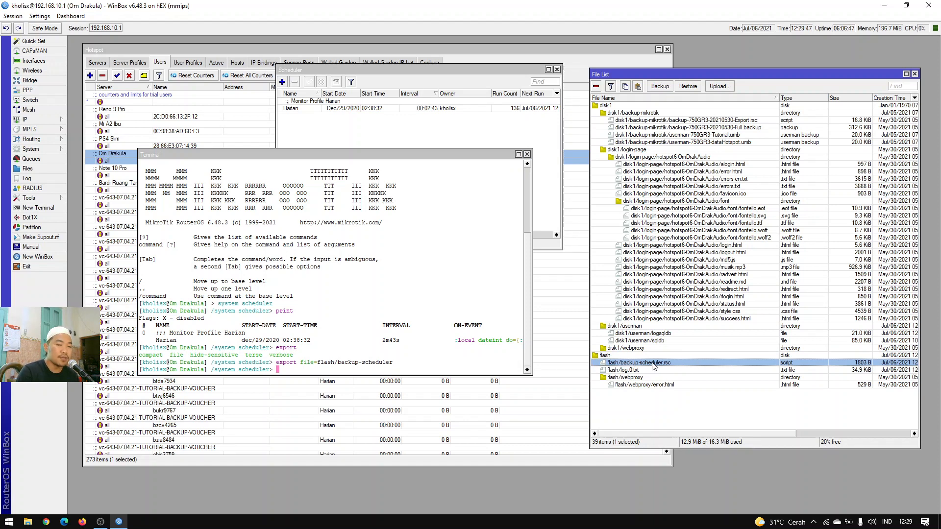
{"action": "left_click", "coordinate": [359, 135]}
{"action": "left_click", "coordinate": [688, 367]}
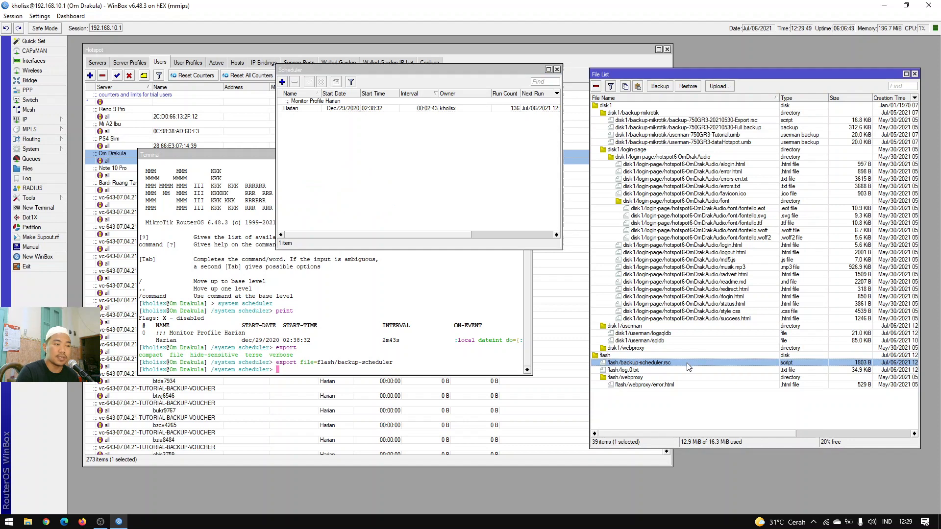
{"action": "left_click", "coordinate": [338, 365]}
{"action": "left_click_drag", "start_coordinate": [338, 365], "coordinate": [395, 366]}
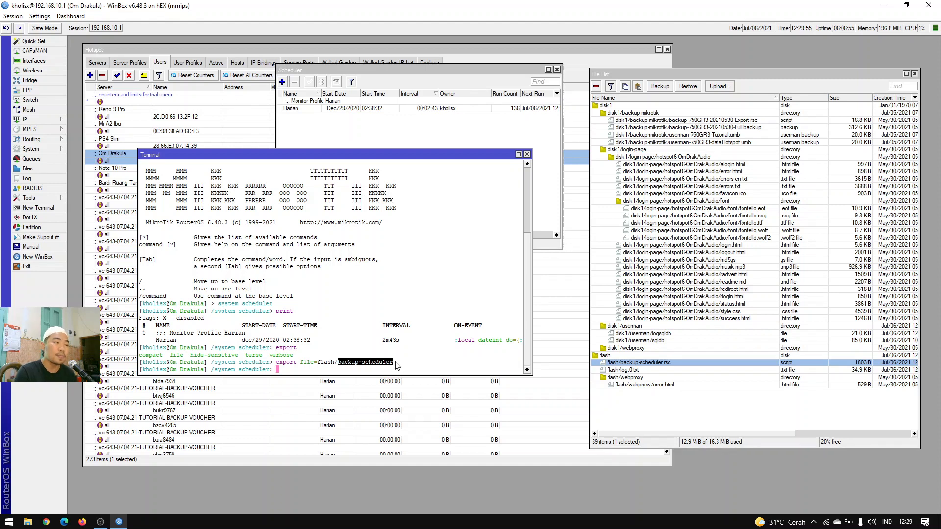
{"action": "left_click", "coordinate": [432, 362]}
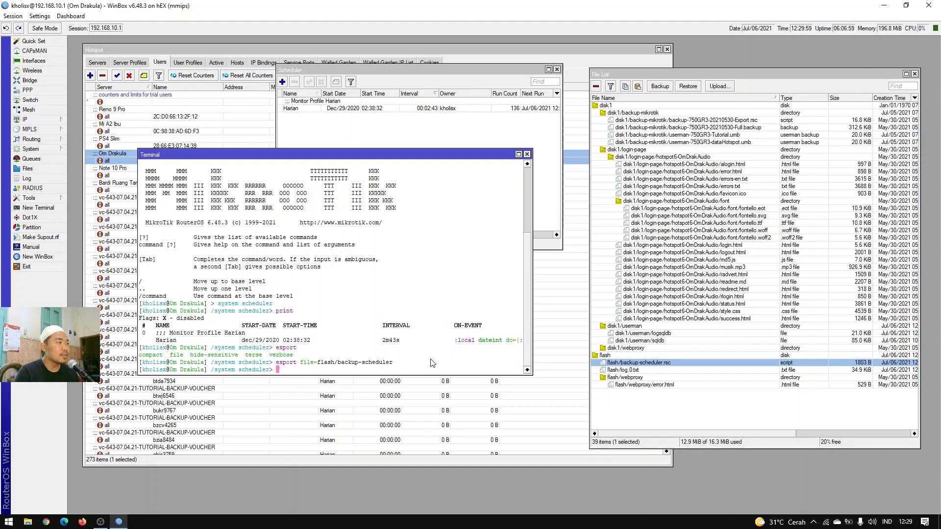
{"action": "left_click", "coordinate": [660, 365]}
{"action": "left_click", "coordinate": [658, 368]}
{"action": "left_click", "coordinate": [658, 365]}
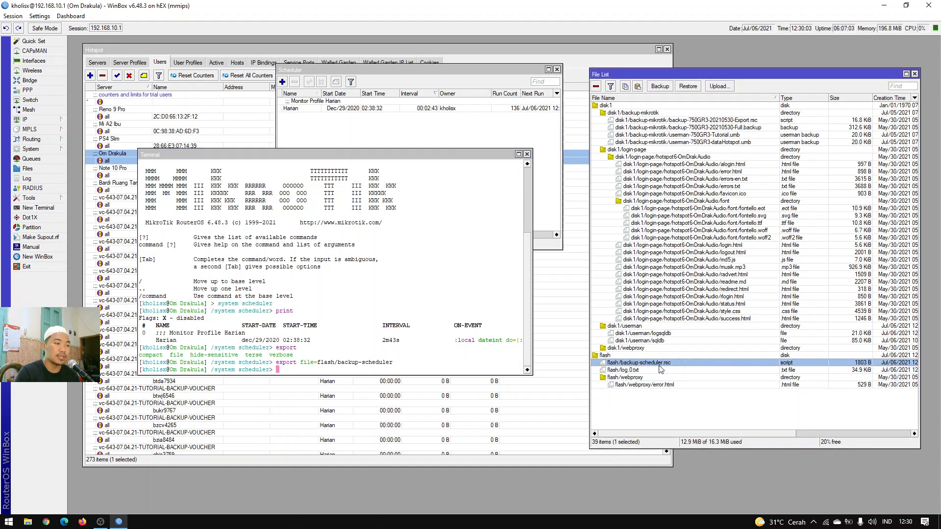
{"action": "left_click", "coordinate": [657, 369]}
{"action": "left_click", "coordinate": [661, 365]}
{"action": "left_click", "coordinate": [663, 369]}
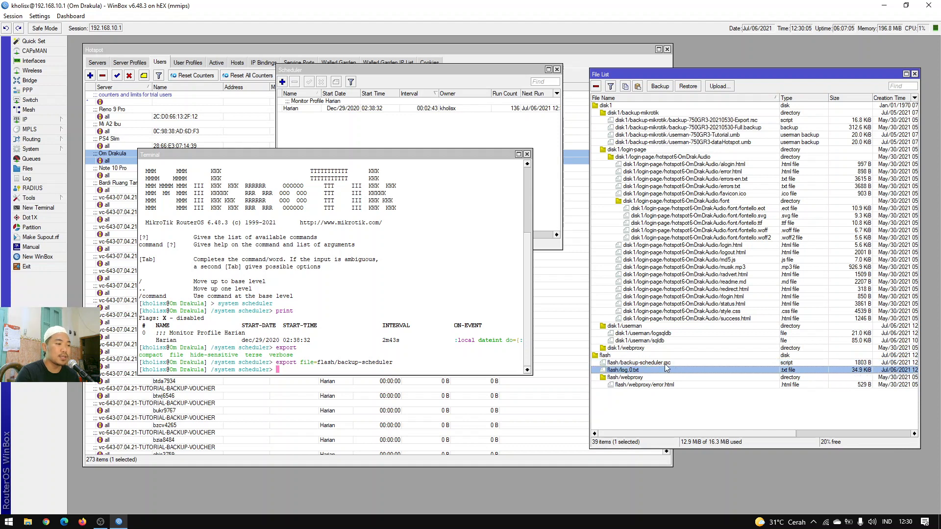
{"action": "left_click", "coordinate": [664, 364]}
Return the terminal to the base level with "/" and close the Terminal and Scheduler windows.
{"action": "left_click", "coordinate": [412, 352]}
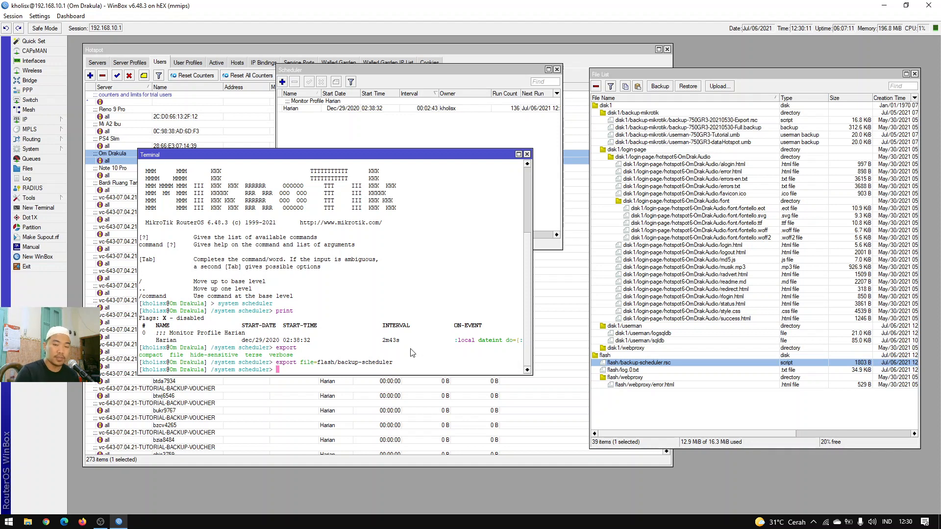
{"action": "type", "text": "/"}
{"action": "key", "text": "Return"}
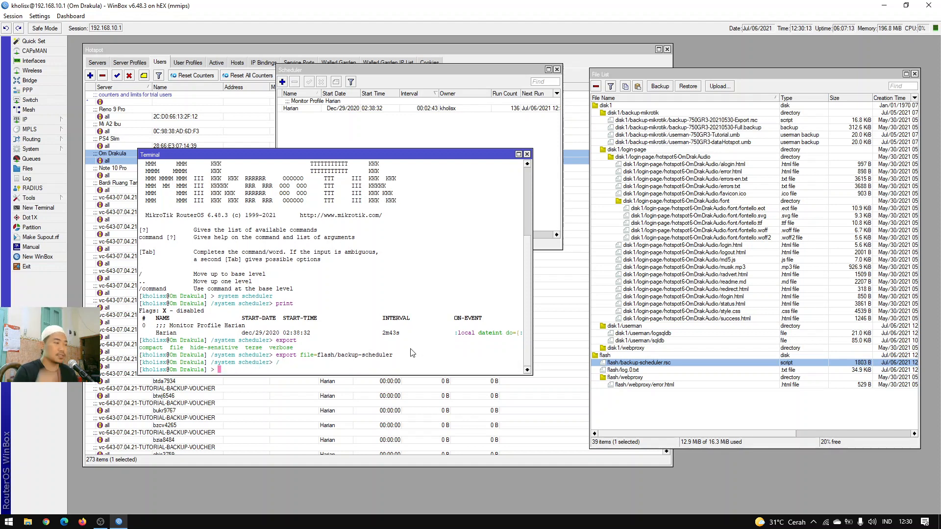
{"action": "left_click", "coordinate": [527, 155]}
{"action": "left_click", "coordinate": [468, 130]}
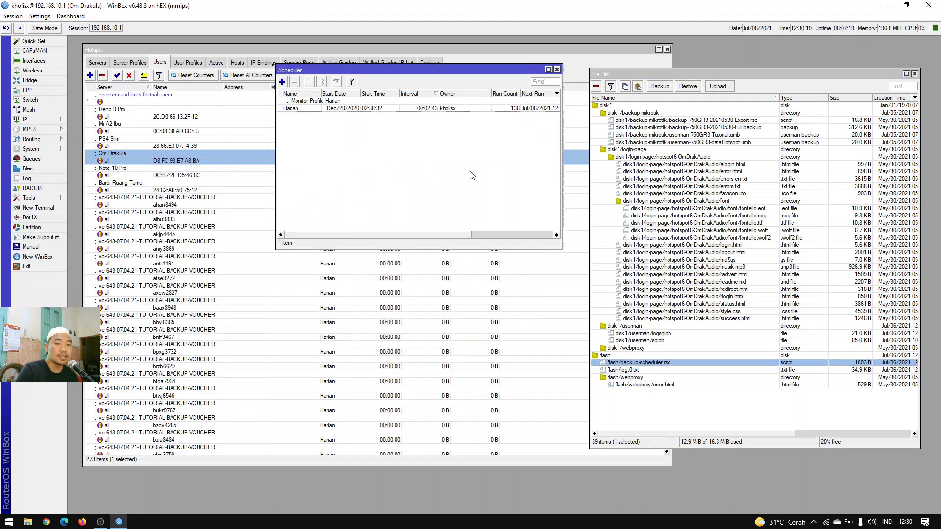
{"action": "left_click", "coordinate": [556, 69]}
{"action": "left_click", "coordinate": [557, 61]}
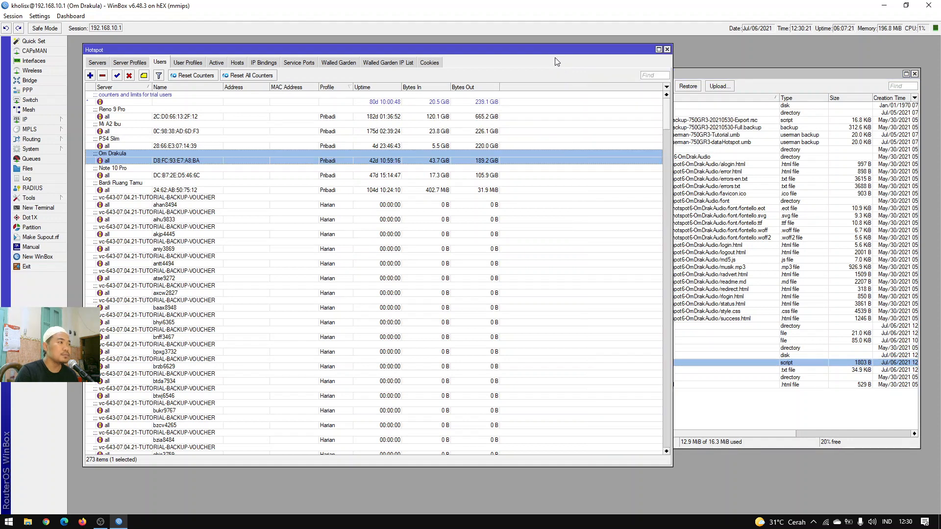
Narrow the Hotspot window so it no longer covers the file list, and bring up the hotspot Users list.
{"action": "left_click_drag", "start_coordinate": [672, 61], "coordinate": [577, 60]}
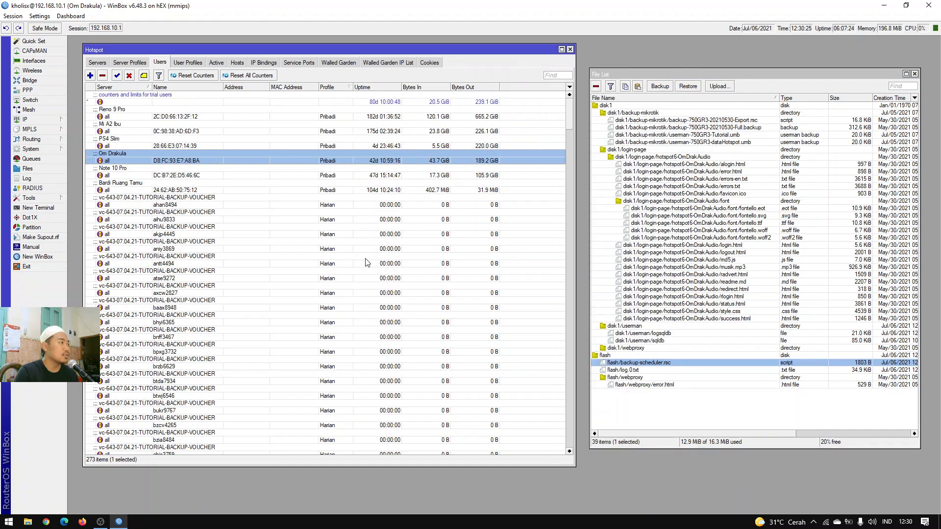
{"action": "left_click", "coordinate": [178, 66]}
{"action": "left_click", "coordinate": [160, 64]}
{"action": "left_click", "coordinate": [57, 122]}
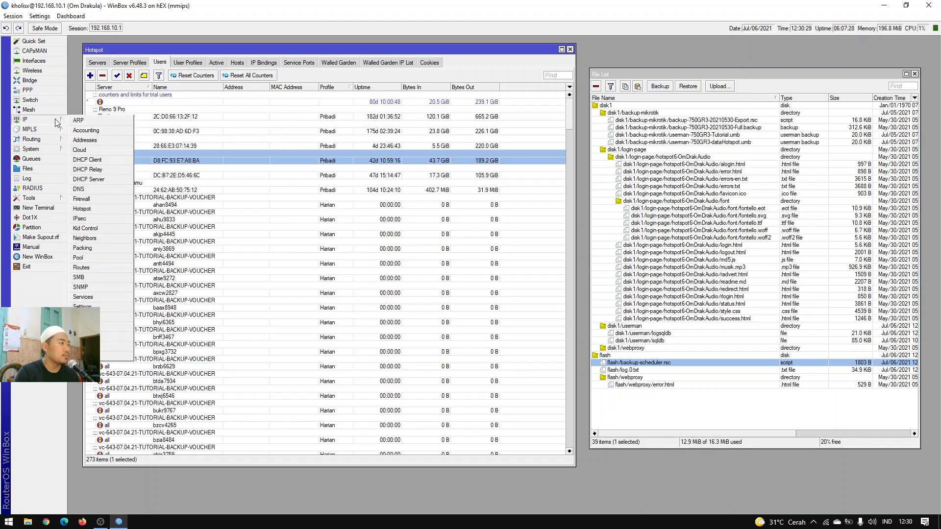
{"action": "left_click", "coordinate": [84, 210]}
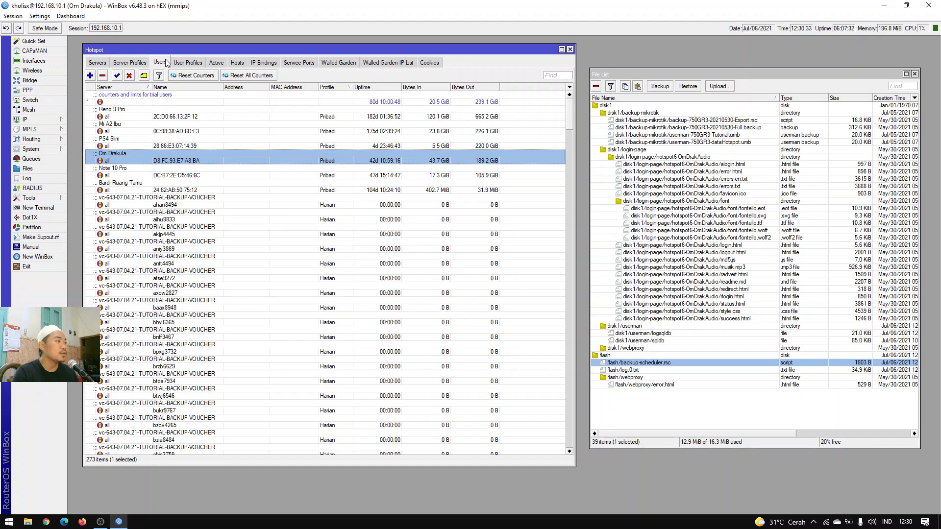
Open a new terminal and enter the "ip", "hotspot" and "user" levels one after another.
{"action": "left_click", "coordinate": [42, 208]}
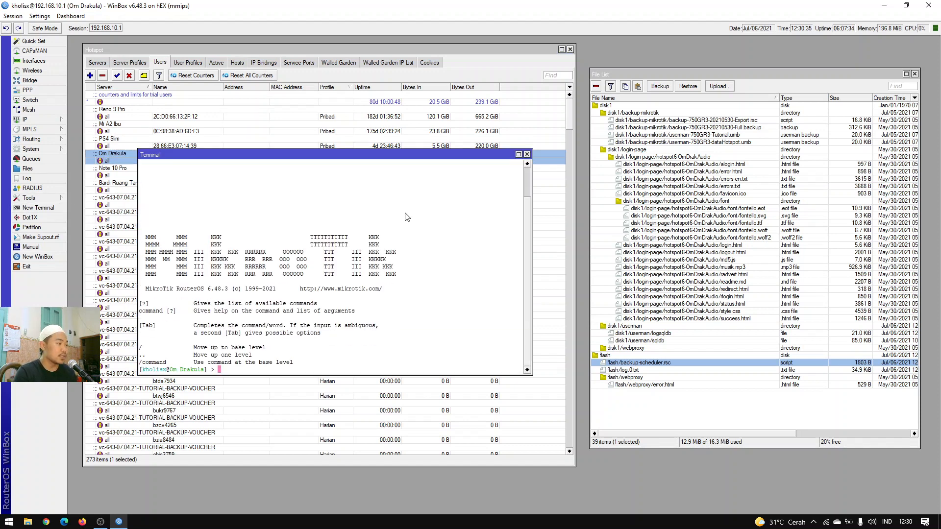
{"action": "type", "text": "ip"}
{"action": "key", "text": "Return"}
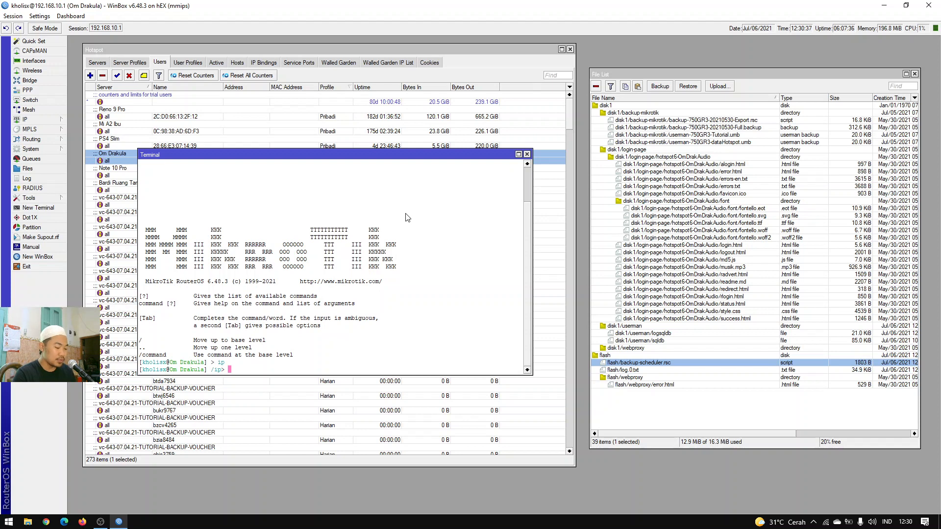
{"action": "type", "text": "hotspot"}
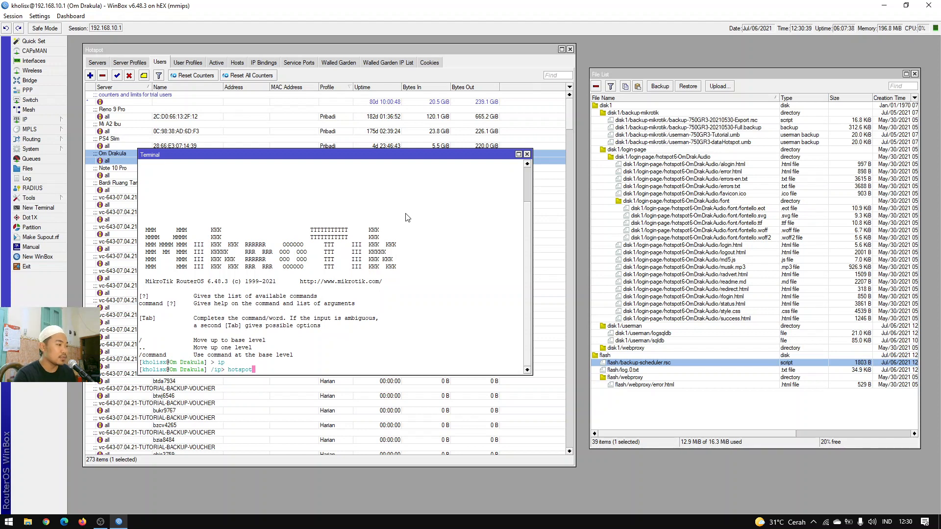
{"action": "key", "text": "Return"}
{"action": "type", "text": "user"}
{"action": "key", "text": "Return"}
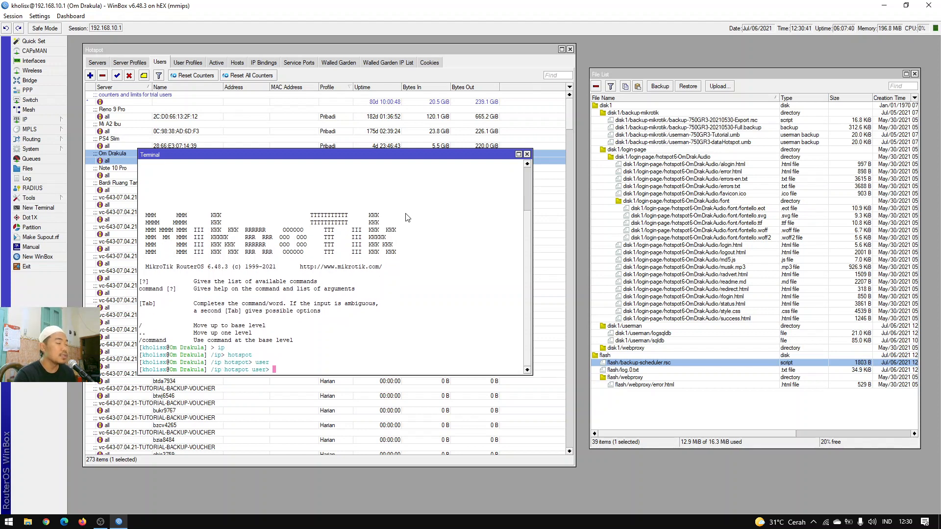
Run "print" to list the hotspot users in the terminal and quit the paged listing.
{"action": "type", "text": "print"}
{"action": "key", "text": "Return"}
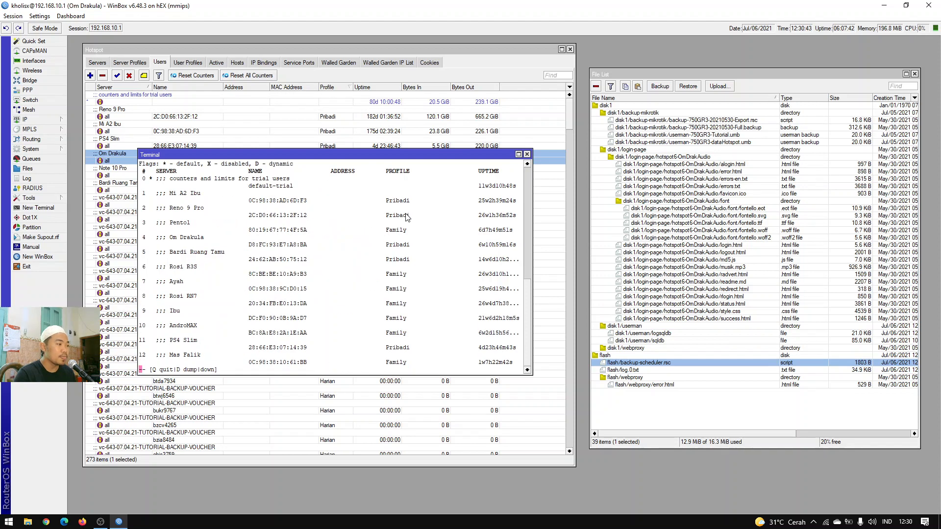
{"action": "key", "text": "q"}
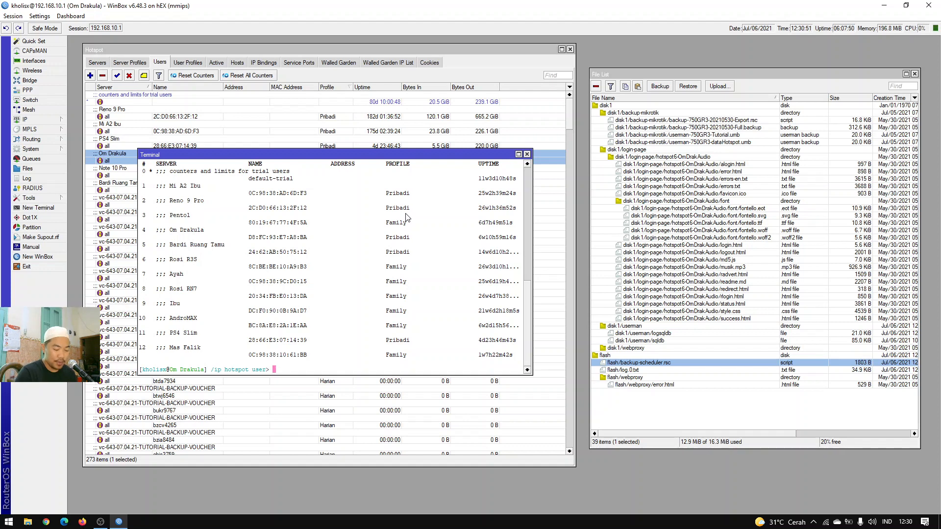
Move up one level to "ip hotspot" with ".." and list the submenus and commands available there.
{"action": "type", "text": ".."}
{"action": "key", "text": "Return"}
{"action": "key", "text": "Tab"}
{"action": "key", "text": "Tab"}
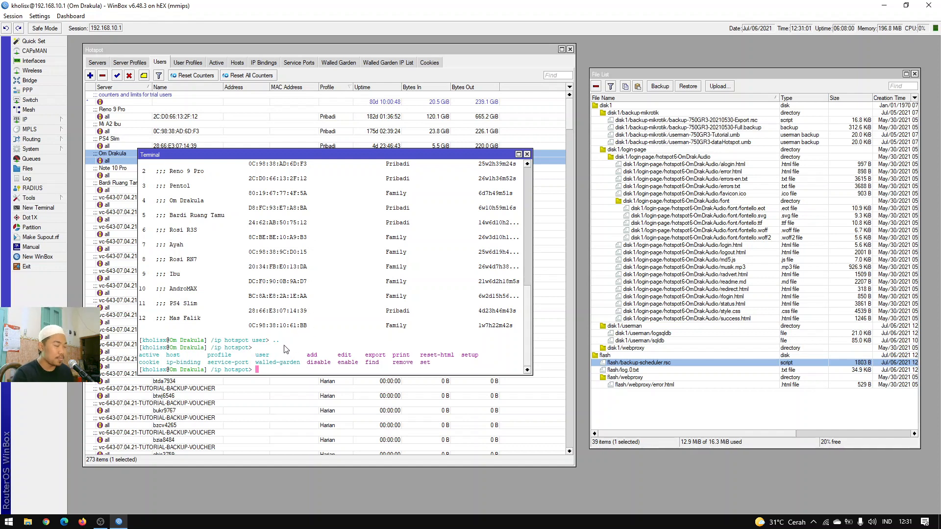
Enter the "user" and "profile" levels under "ip hotspot" and print the hotspot user profiles.
{"action": "type", "text": "user"}
{"action": "key", "text": "Return"}
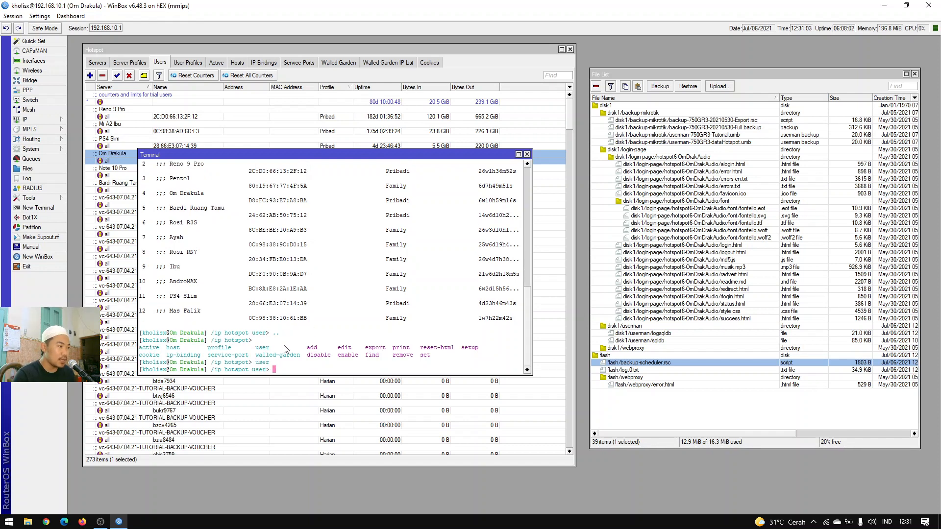
{"action": "type", "text": "profile"}
{"action": "key", "text": "Return"}
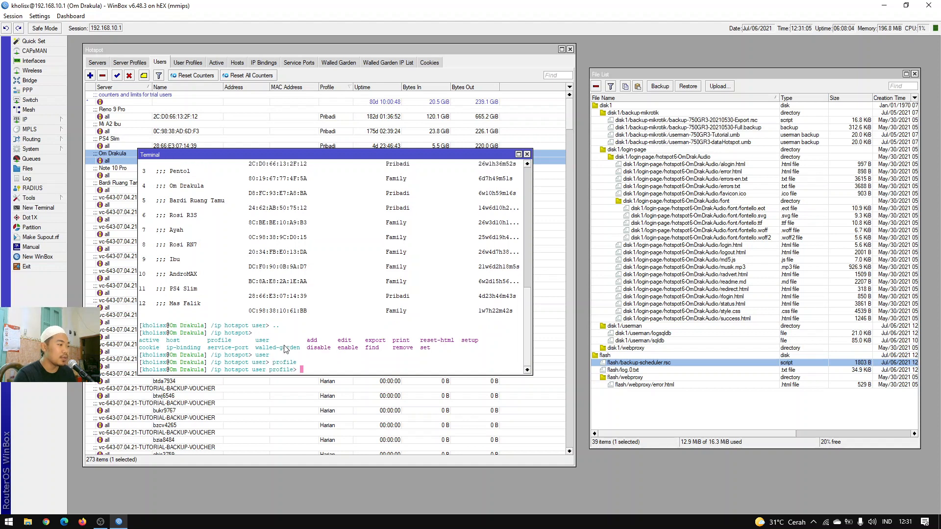
{"action": "type", "text": "print"}
{"action": "key", "text": "Return"}
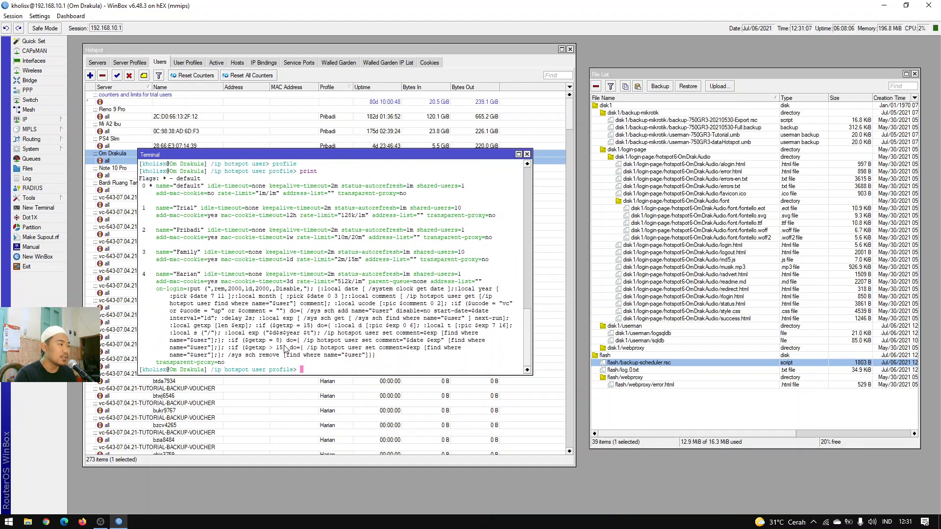
{"action": "key", "text": "Return"}
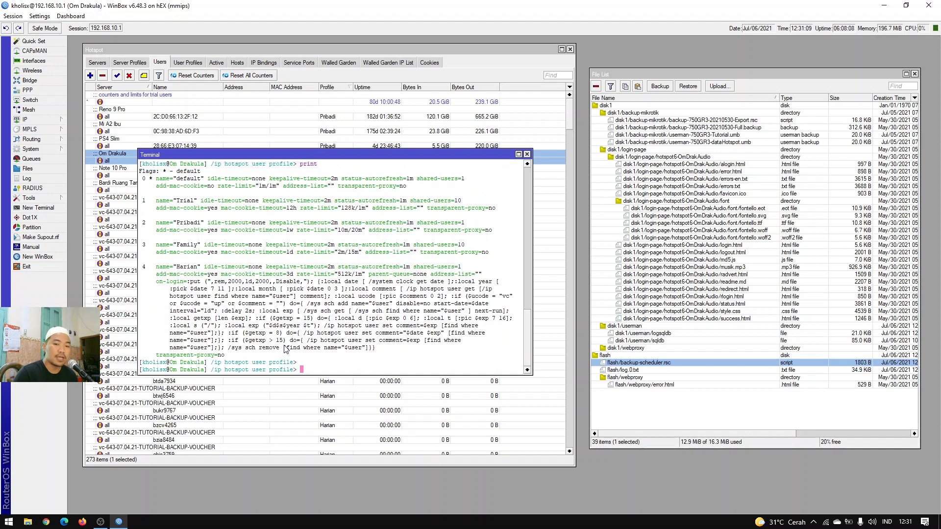
Move up to the "ip hotspot user" level with ".." and run "export file=flash/backup-voucher".
{"action": "type", "text": ".."}
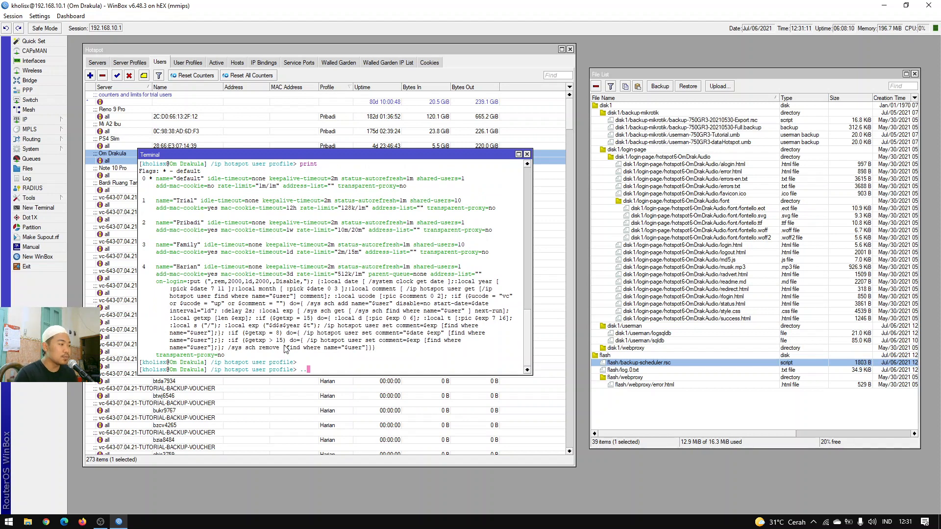
{"action": "key", "text": "Return"}
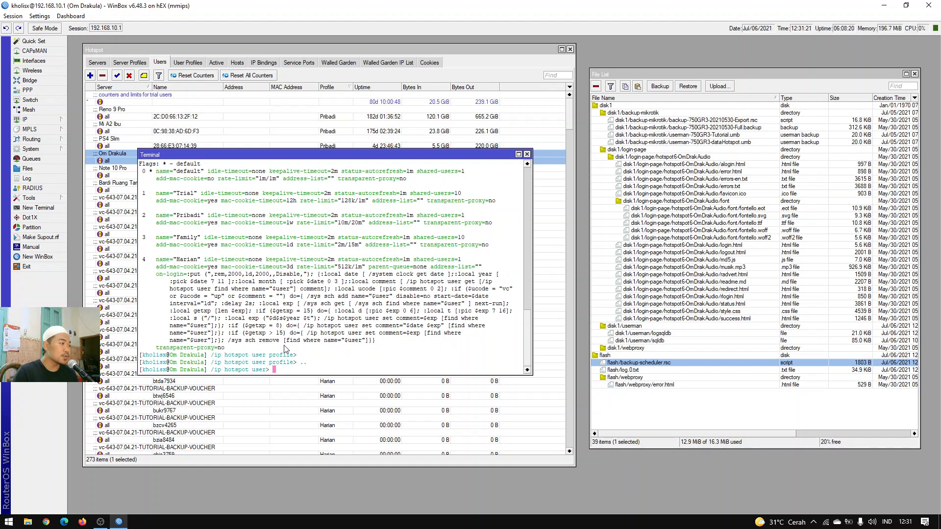
{"action": "type", "text": "export "}
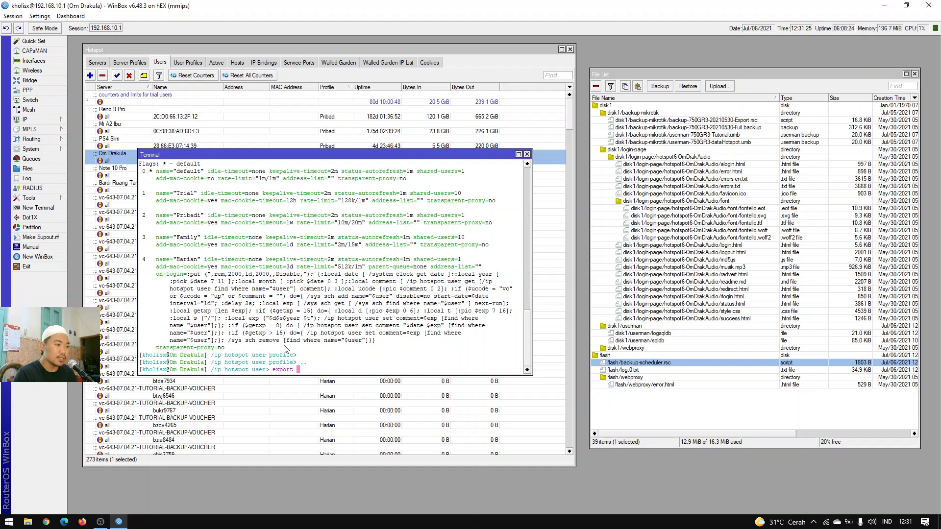
{"action": "type", "text": "file="}
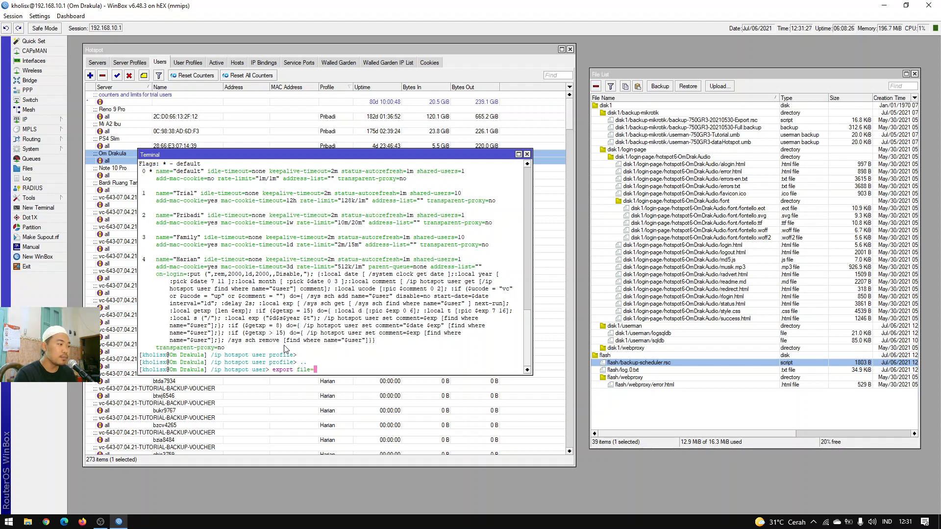
{"action": "type", "text": "flashj/"}
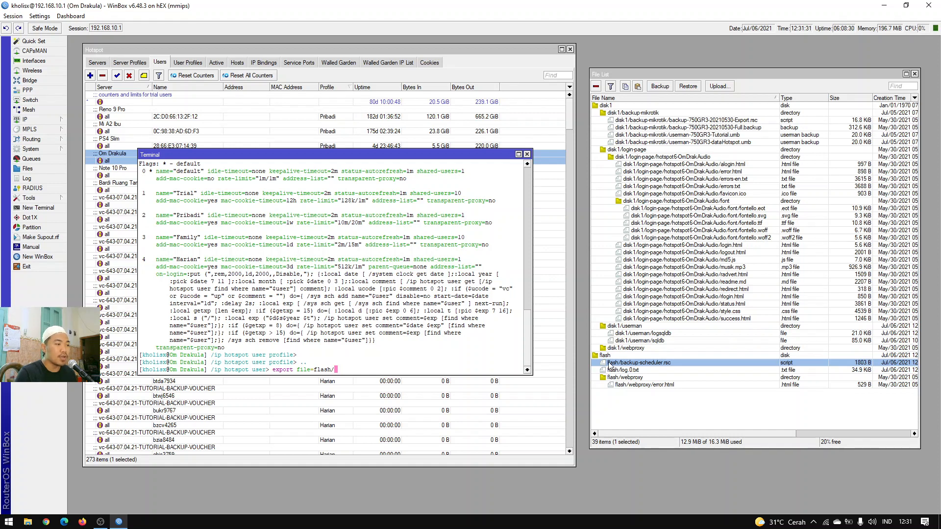
{"action": "left_click", "coordinate": [610, 357]}
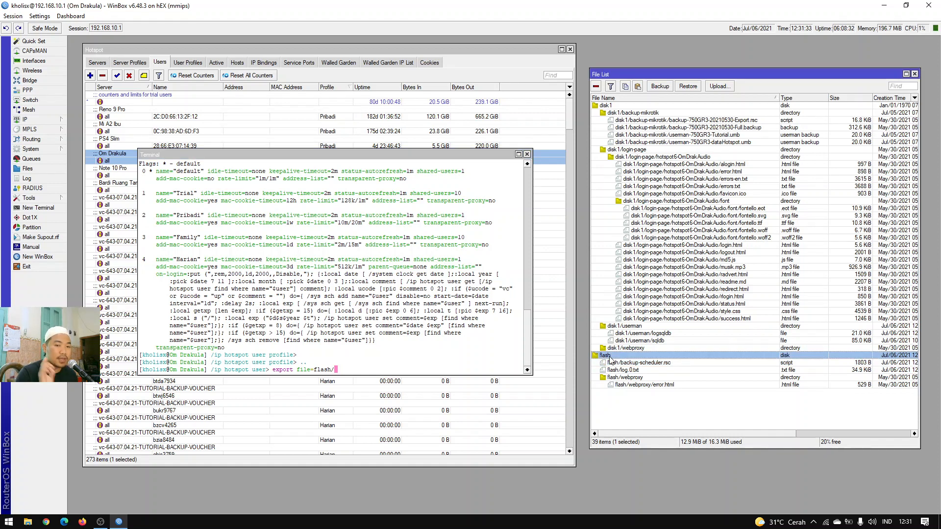
{"action": "left_click", "coordinate": [435, 369]}
{"action": "type", "text": "backup-"}
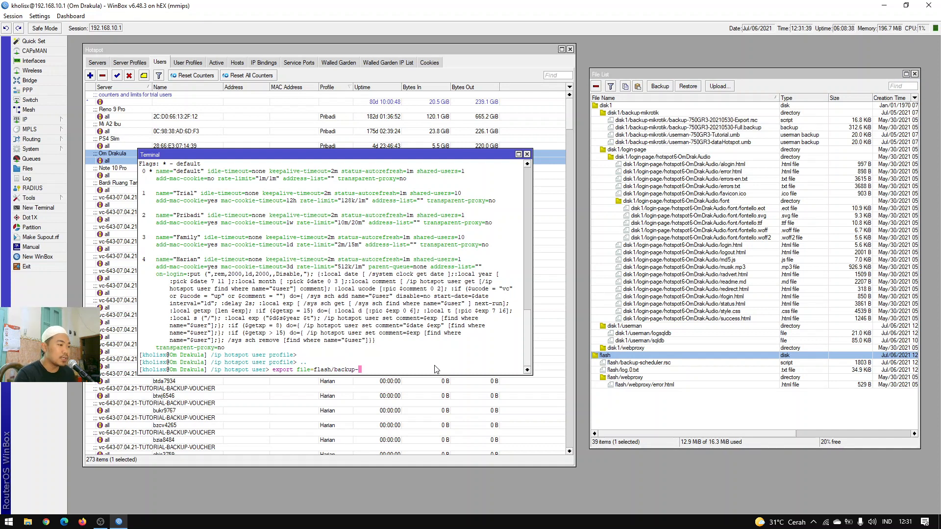
{"action": "type", "text": "us"}
{"action": "type", "text": "ucher"}
{"action": "key", "text": "Return"}
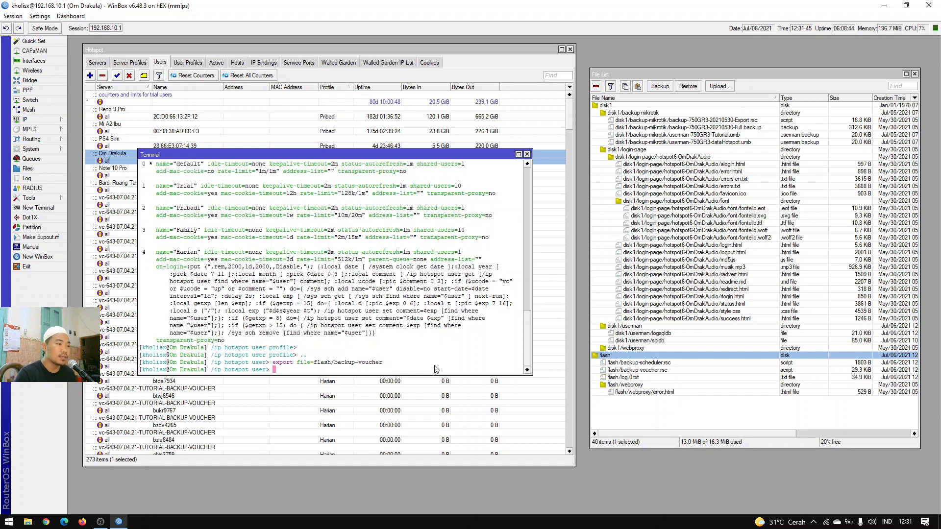
Select flash/backup-voucher.rsc in the file list and close the terminal.
{"action": "left_click", "coordinate": [612, 365]}
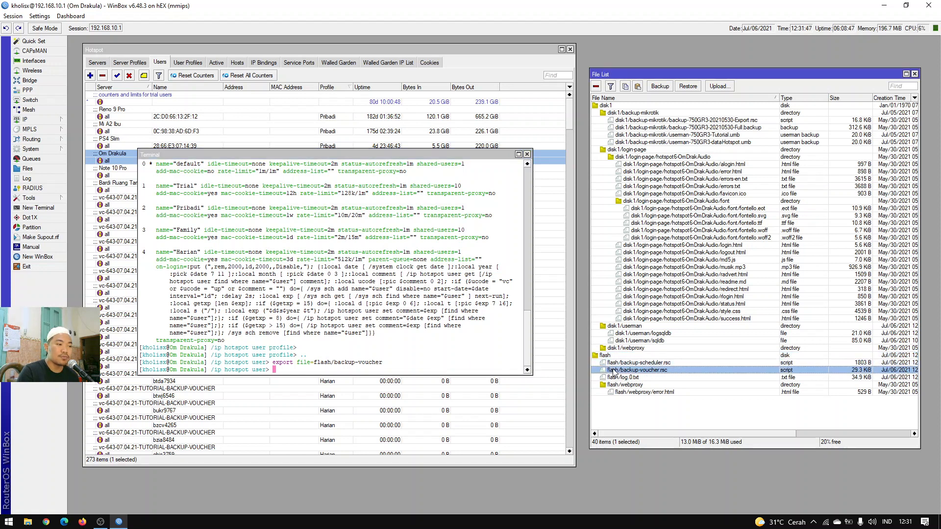
{"action": "left_click", "coordinate": [619, 370]}
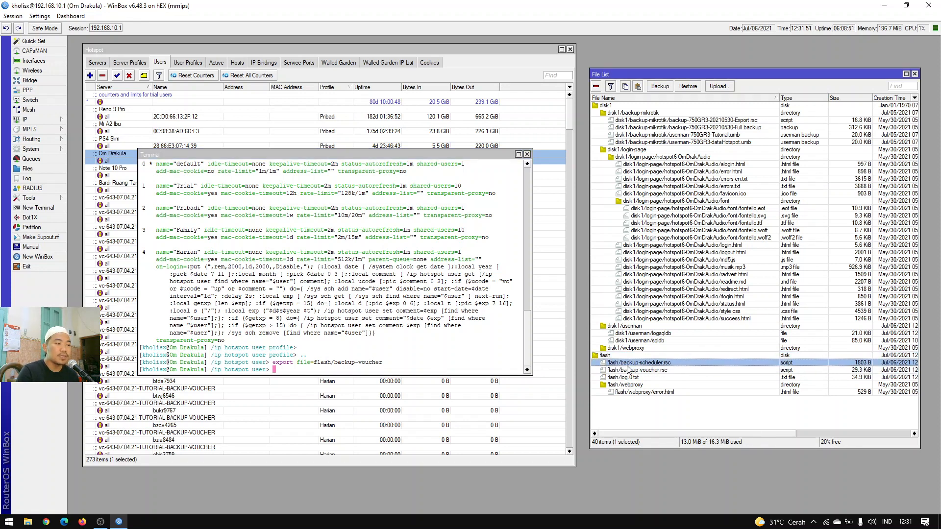
{"action": "left_click", "coordinate": [526, 154]}
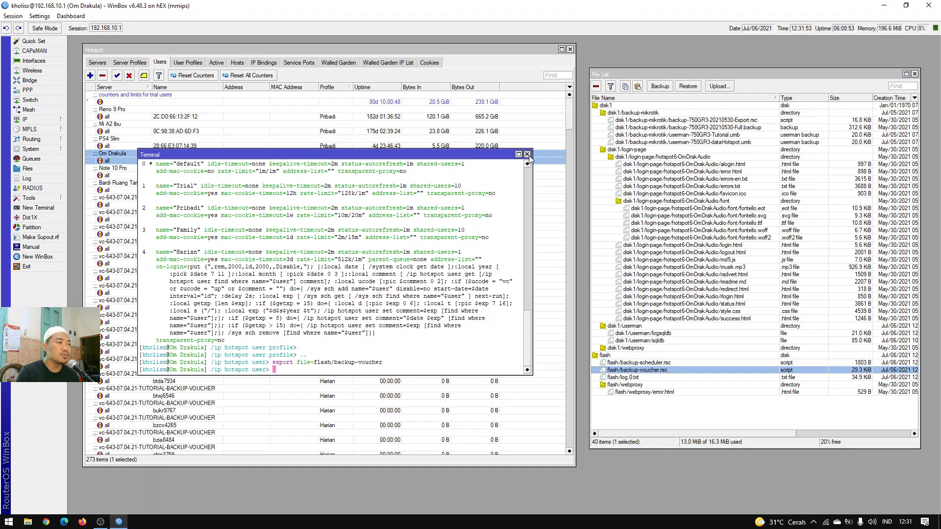
Look through the hotspot Users list, checking the Harian voucher users and the Pribadi users.
{"action": "scroll", "coordinate": [275, 199], "scroll_direction": "down", "scroll_amount": 20}
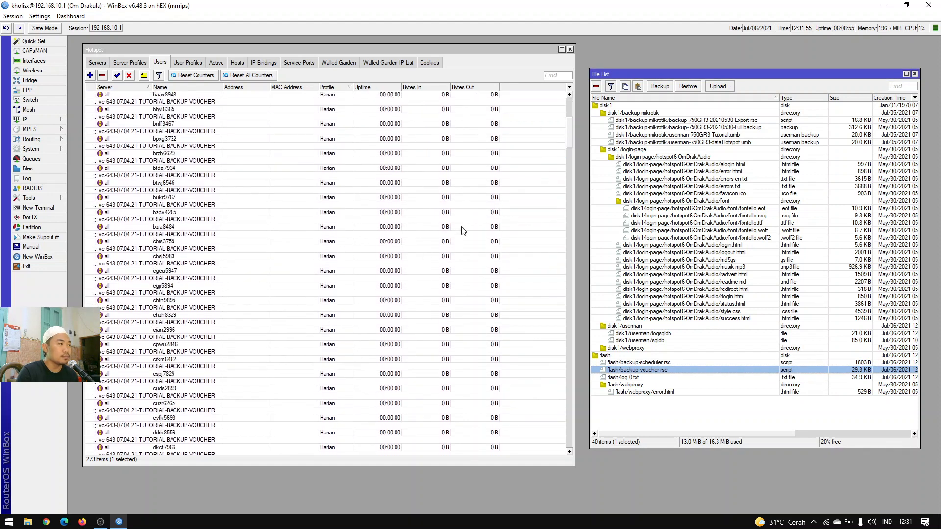
{"action": "left_click", "coordinate": [570, 130]}
{"action": "left_click_drag", "start_coordinate": [571, 225], "coordinate": [569, 71]}
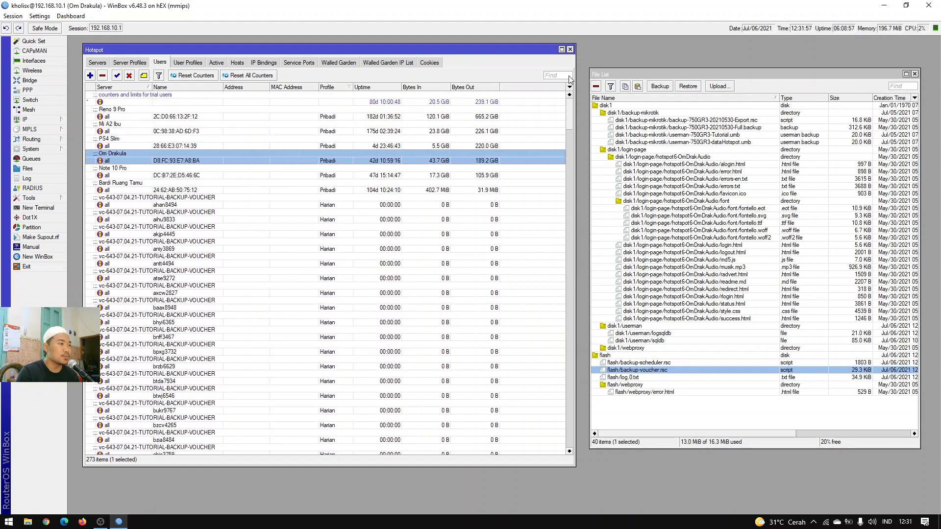
{"action": "left_click", "coordinate": [324, 235]}
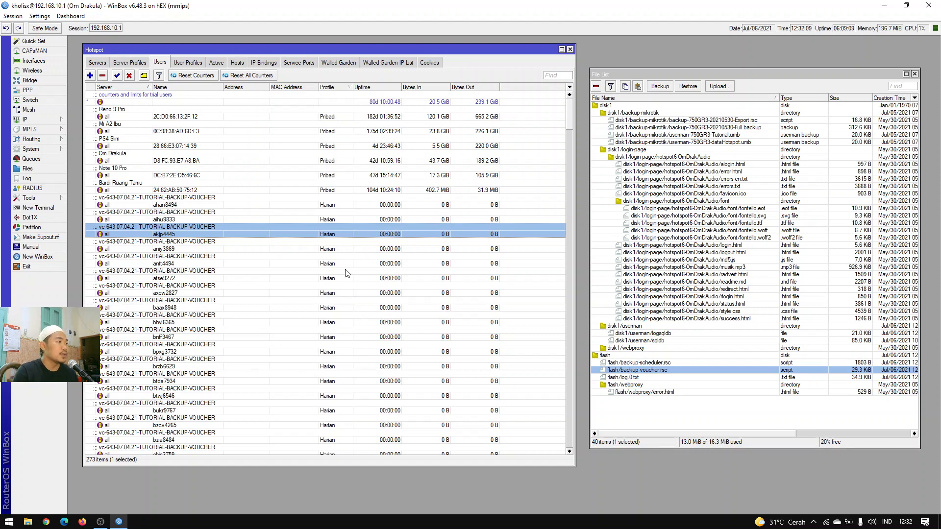
{"action": "left_click", "coordinate": [359, 177]}
{"action": "left_click", "coordinate": [365, 220]}
{"action": "scroll", "coordinate": [336, 229], "scroll_direction": "down", "scroll_amount": 1}
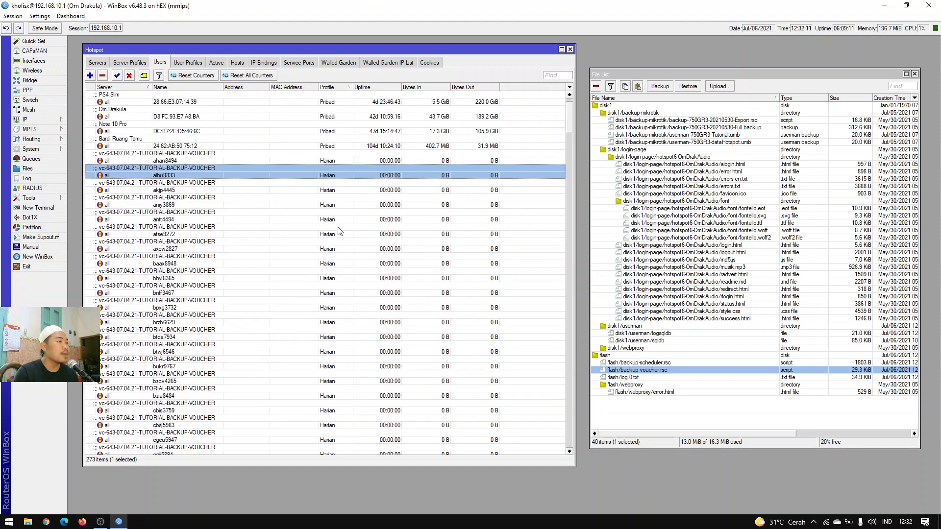
{"action": "scroll", "coordinate": [335, 229], "scroll_direction": "up", "scroll_amount": 1}
{"action": "left_click", "coordinate": [208, 113]}
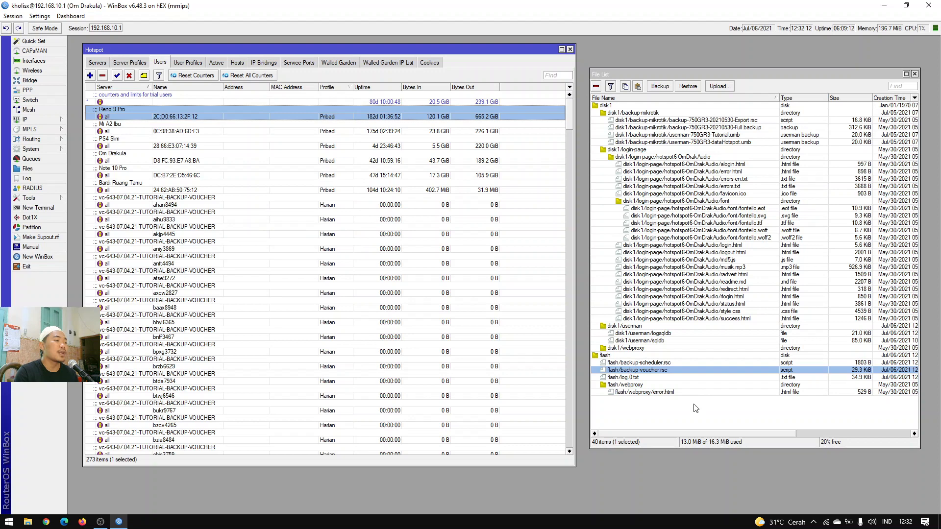
Shrink the WinBox window to expose the desktop and copy flash/backup-scheduler.rsc and flash/backup-voucher.rsc onto it.
{"action": "left_click", "coordinate": [662, 363], "text": "ctrl"}
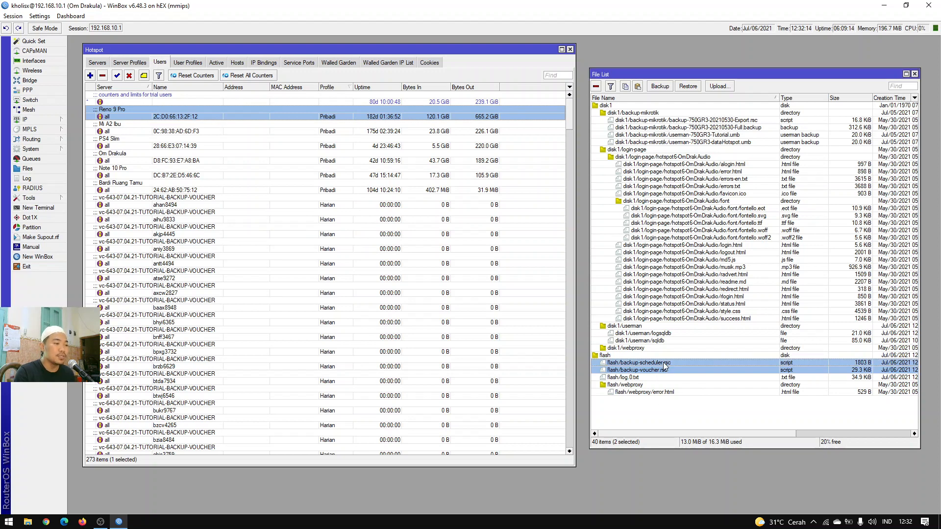
{"action": "left_click", "coordinate": [905, 5]}
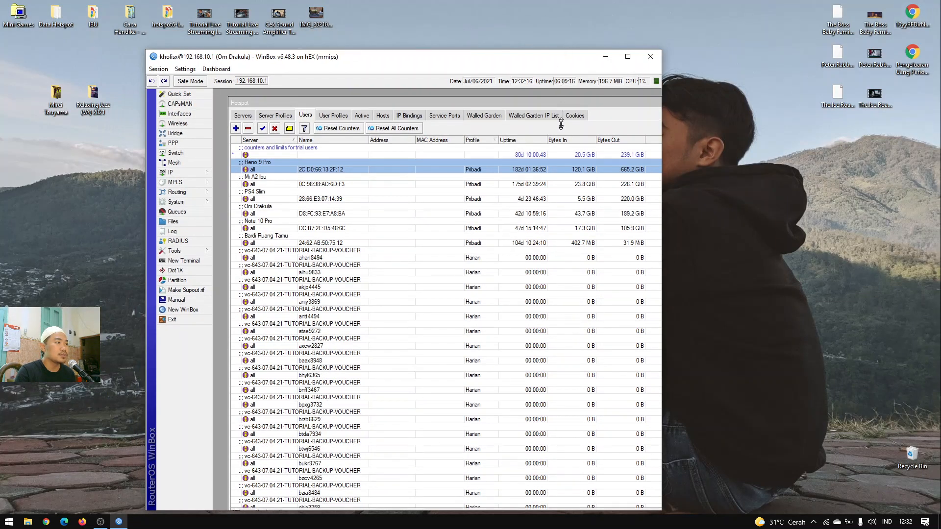
{"action": "left_click_drag", "start_coordinate": [562, 45], "coordinate": [451, 56]}
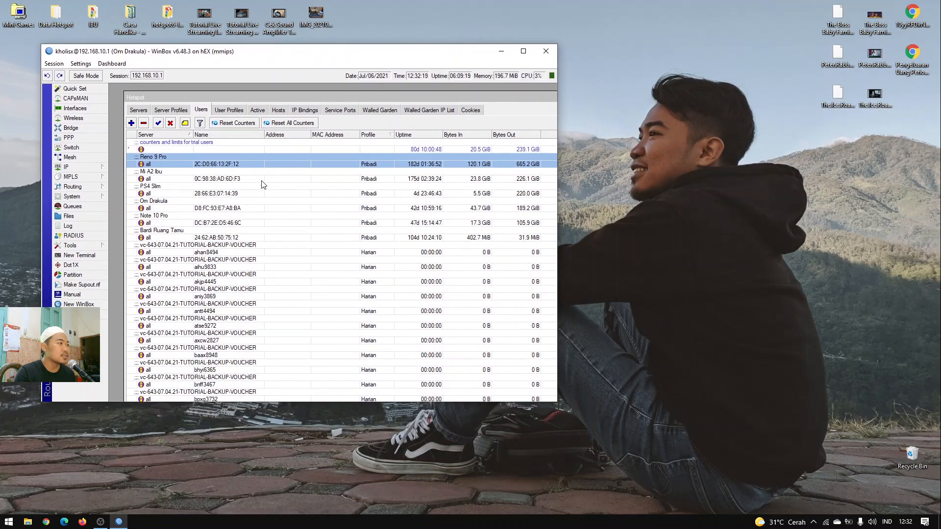
{"action": "scroll", "coordinate": [263, 184], "scroll_direction": "down", "scroll_amount": 2}
{"action": "left_click", "coordinate": [87, 217]}
{"action": "scroll", "coordinate": [375, 358], "scroll_direction": "down", "scroll_amount": 2}
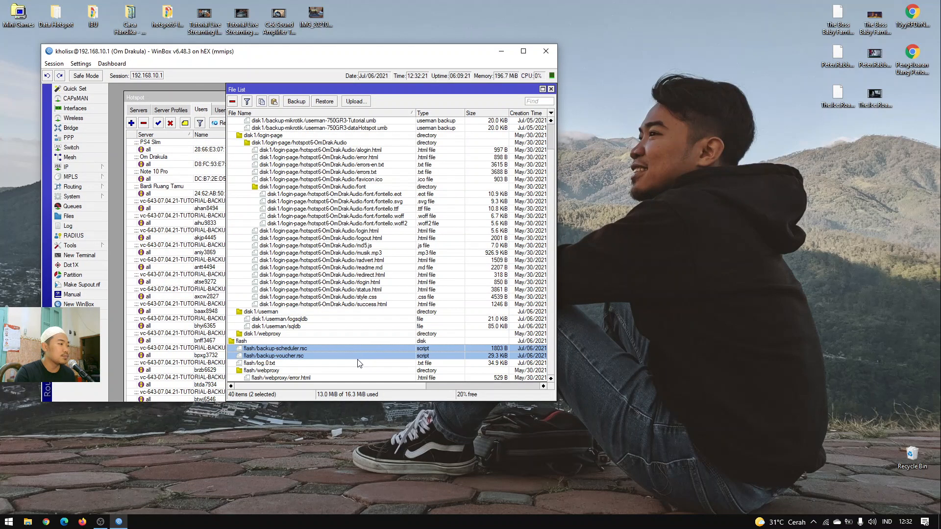
{"action": "left_click_drag", "start_coordinate": [300, 357], "coordinate": [703, 274]}
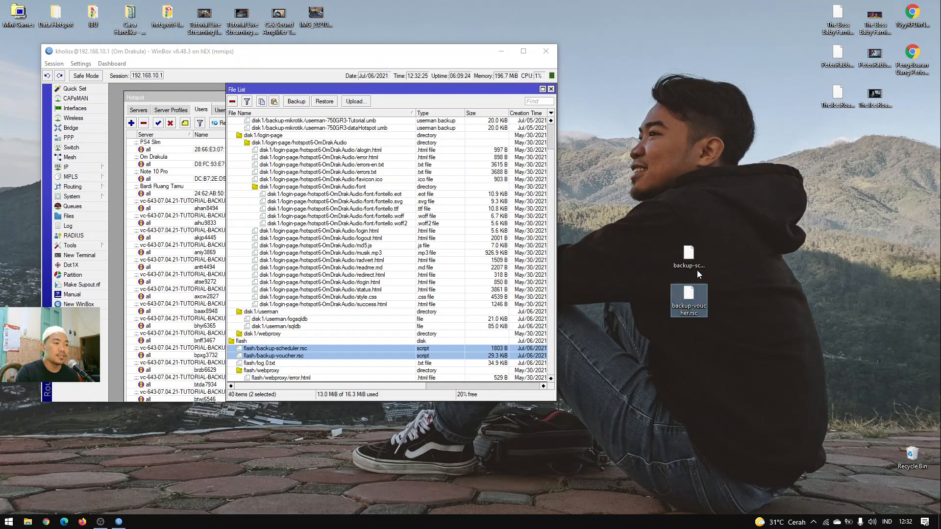
Open the desktop copy of backup-scheduler.rsc in Notepad++ and close the style.css and login.html files.
{"action": "double_click", "coordinate": [696, 267]}
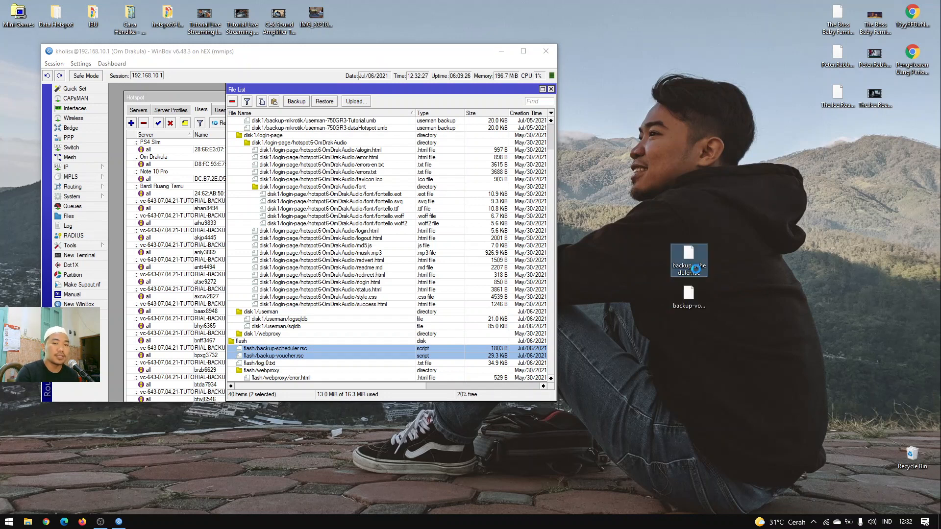
{"action": "right_click", "coordinate": [696, 269]}
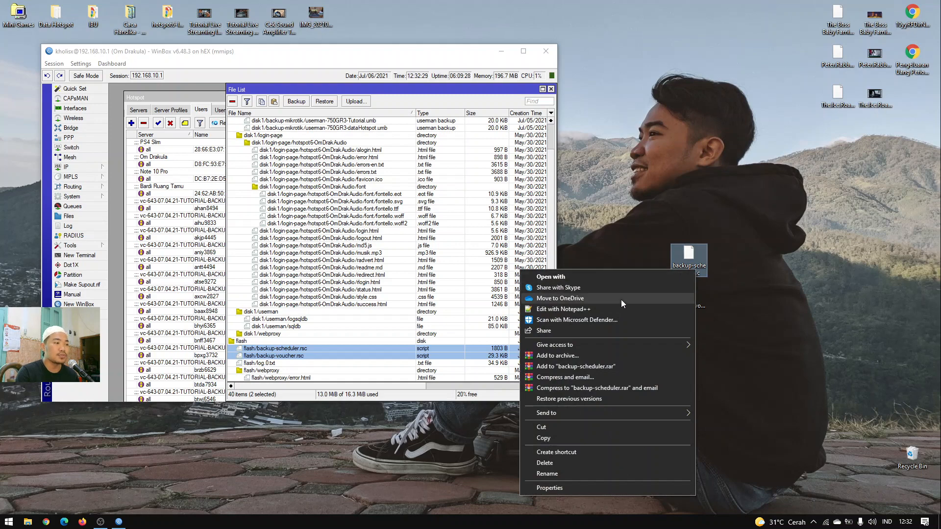
{"action": "left_click", "coordinate": [615, 311]}
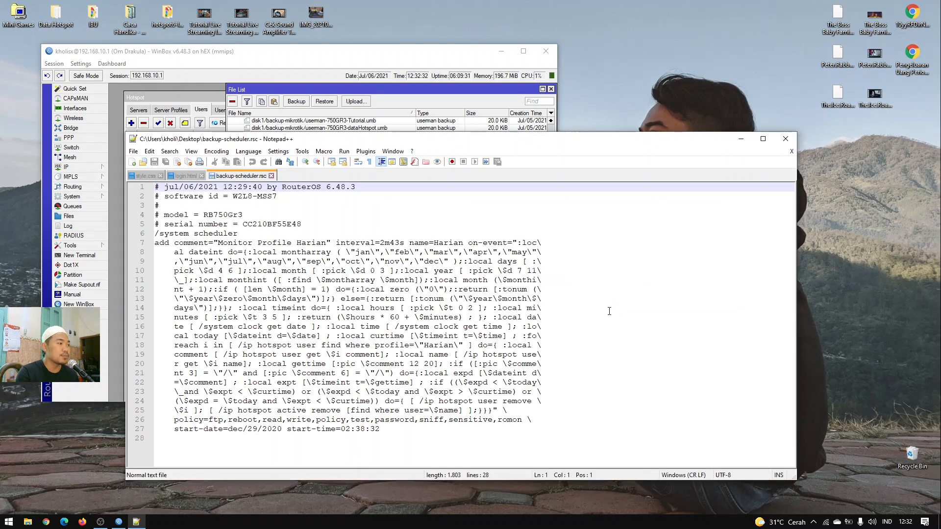
{"action": "left_click", "coordinate": [202, 176]}
{"action": "left_click", "coordinate": [160, 175]}
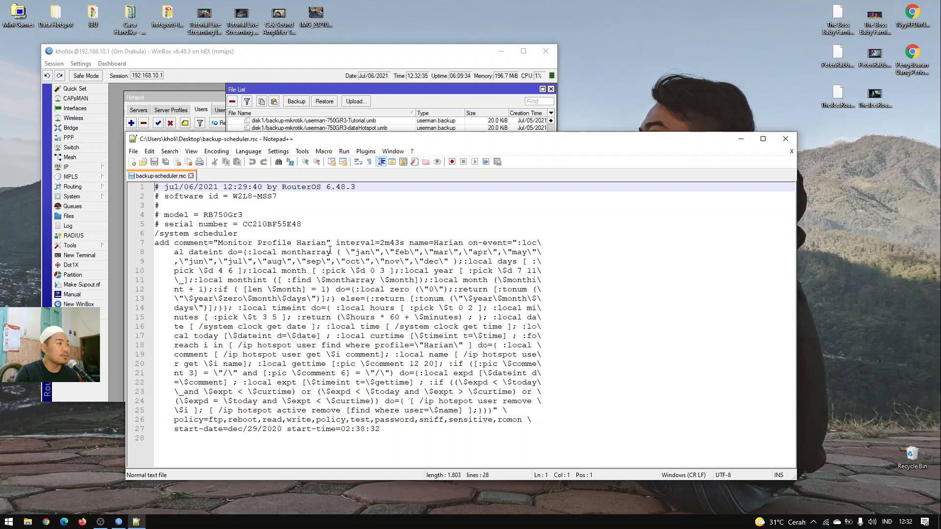
Look over the exported scheduler script in backup-scheduler.rsc.
{"action": "left_click_drag", "start_coordinate": [331, 252], "coordinate": [442, 336]}
{"action": "left_click_drag", "start_coordinate": [338, 206], "coordinate": [464, 337]}
{"action": "left_click", "coordinate": [516, 355]}
Switch to WinBox, open the Harian entry in the system Scheduler and examine its On Event script.
{"action": "left_click", "coordinate": [73, 197]}
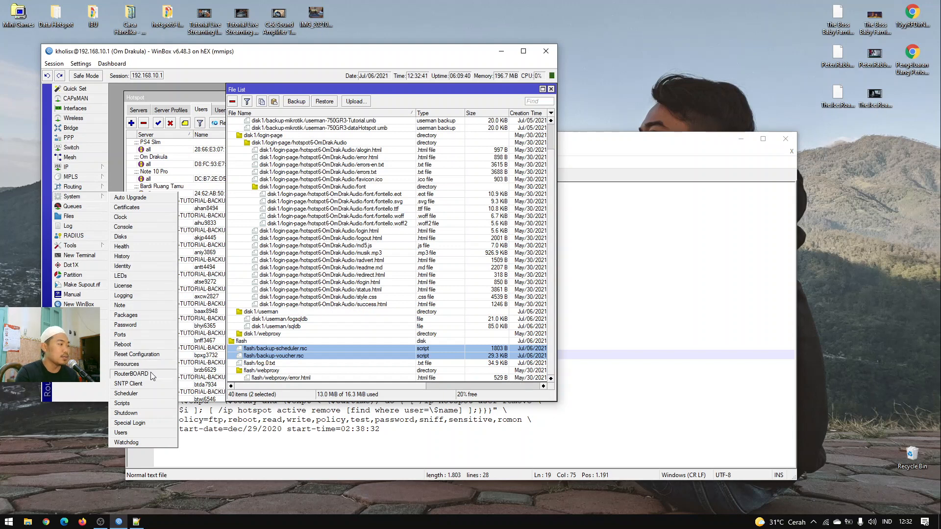
{"action": "left_click", "coordinate": [147, 394]}
{"action": "left_click", "coordinate": [338, 156]}
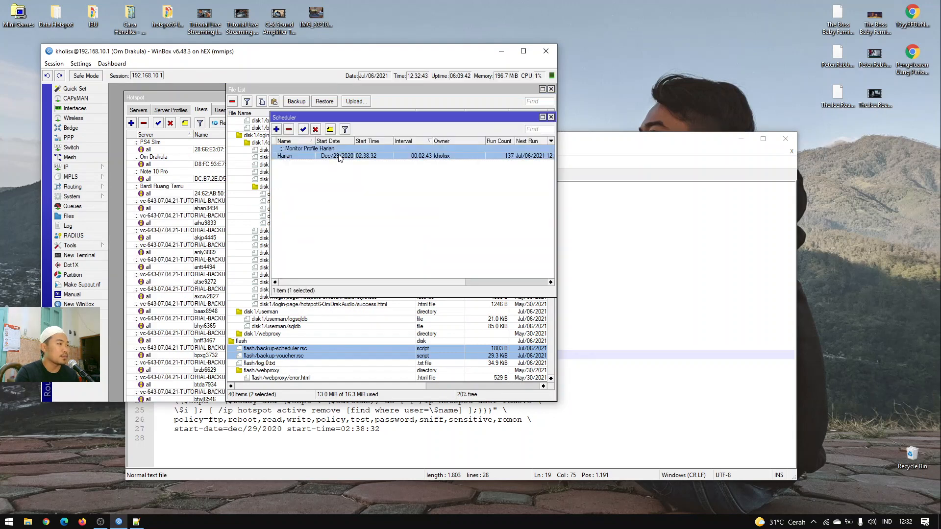
{"action": "double_click", "coordinate": [338, 156]}
{"action": "left_click_drag", "start_coordinate": [178, 268], "coordinate": [231, 288]}
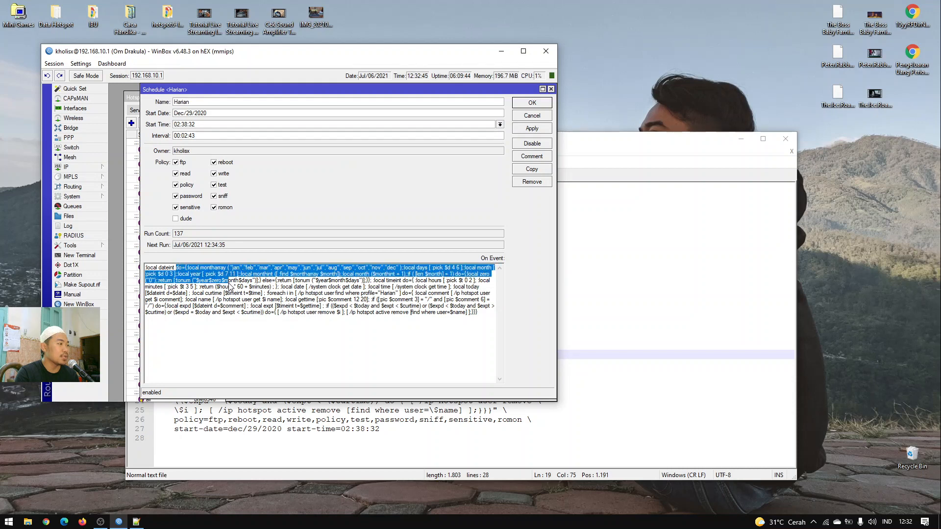
{"action": "left_click", "coordinate": [235, 290]}
Compare the script in backup-scheduler.rsc in Notepad++ with the Harian schedule, move the editor aside and close the schedule's window.
{"action": "left_click", "coordinate": [737, 394]}
{"action": "left_click", "coordinate": [736, 394]}
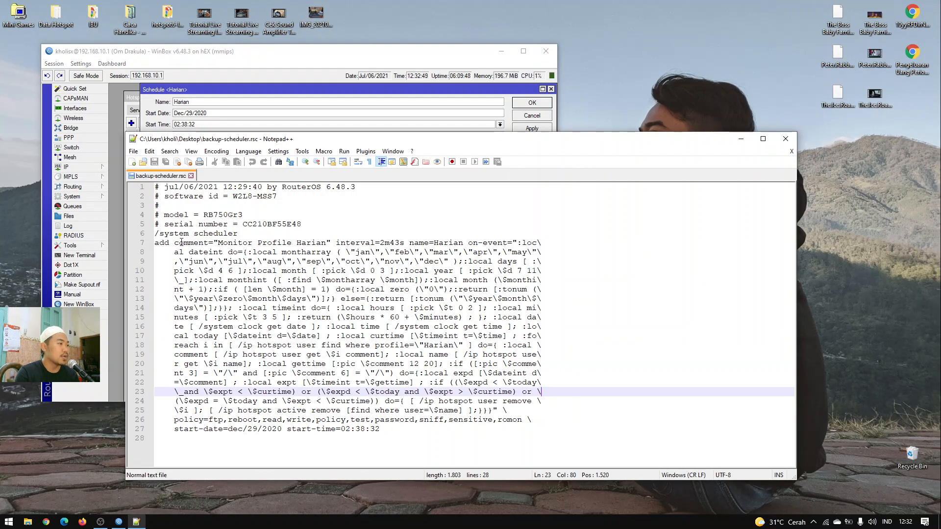
{"action": "left_click_drag", "start_coordinate": [189, 252], "coordinate": [347, 255]}
{"action": "left_click", "coordinate": [355, 270]}
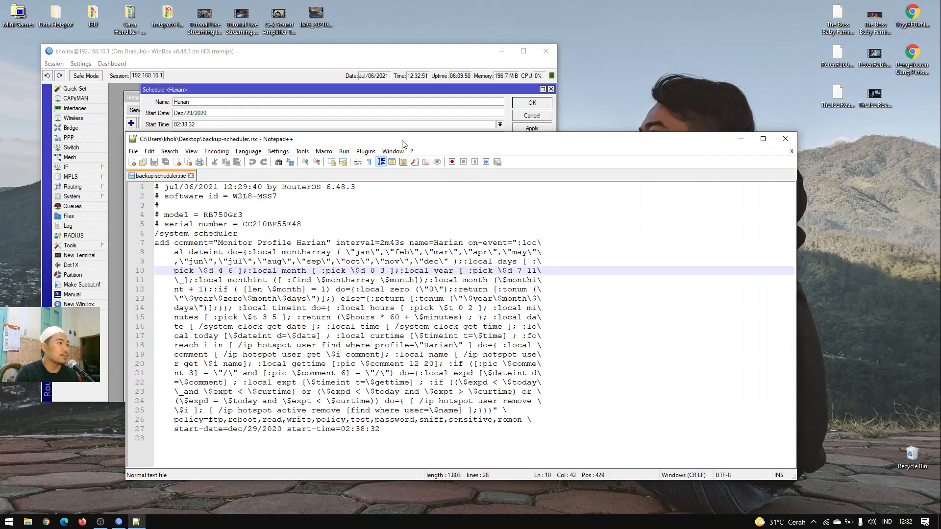
{"action": "left_click_drag", "start_coordinate": [402, 141], "coordinate": [476, 156]}
{"action": "left_click", "coordinate": [551, 89]}
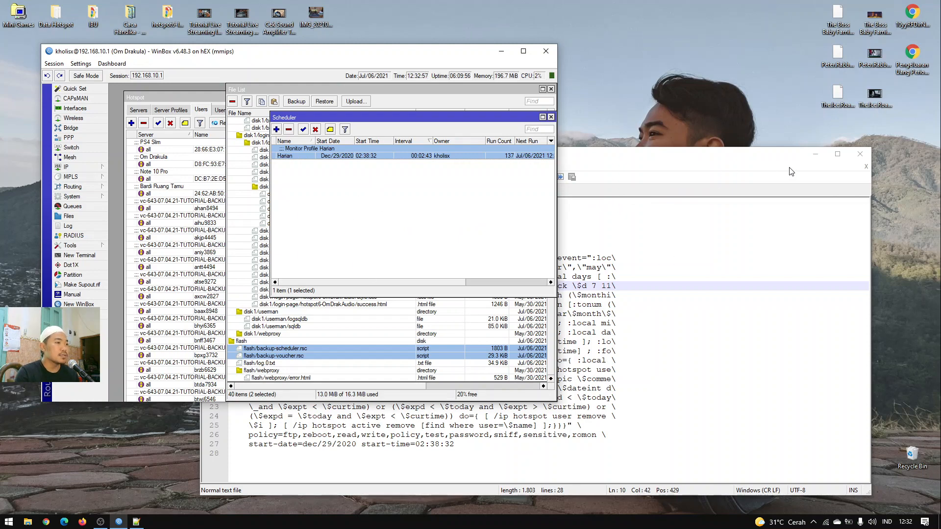
Minimize the editor and open the desktop copy of backup-voucher.rsc in Notepad++.
{"action": "left_click", "coordinate": [815, 154]}
{"action": "left_click", "coordinate": [704, 307]}
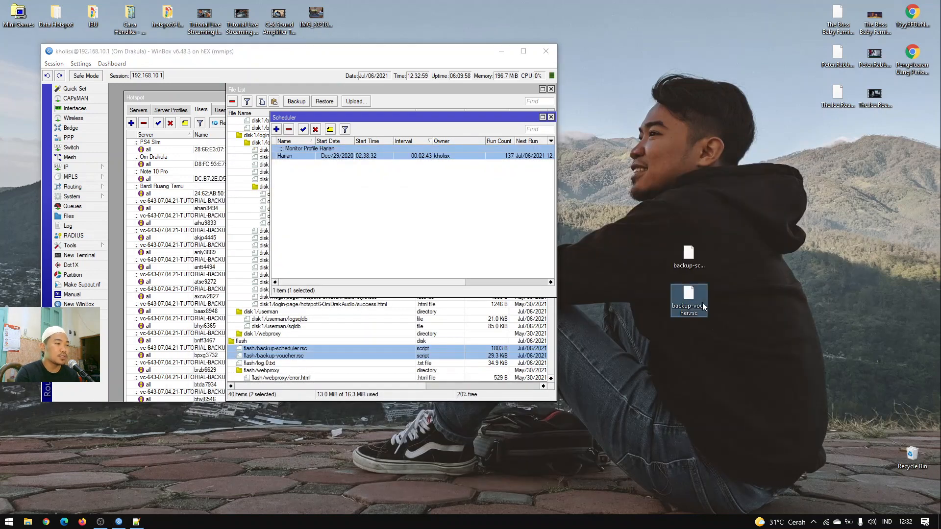
{"action": "right_click", "coordinate": [703, 307]}
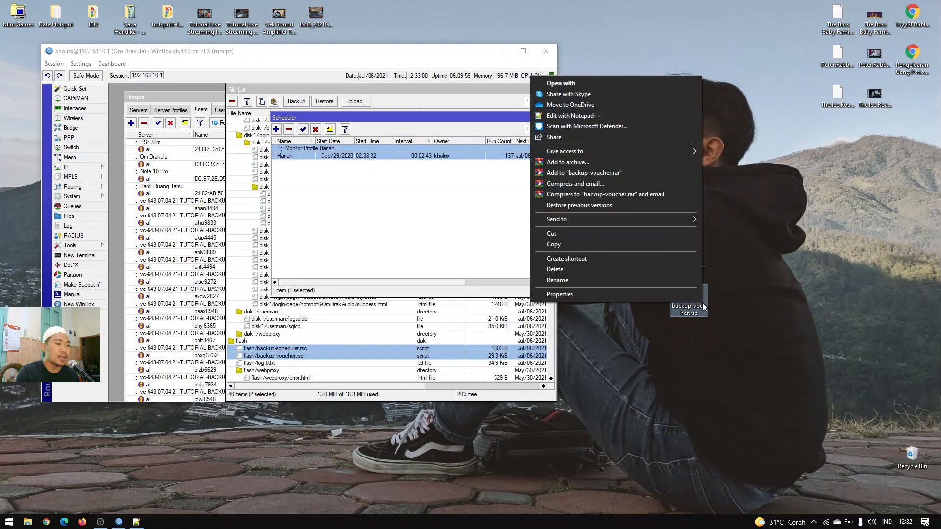
{"action": "left_click", "coordinate": [614, 116]}
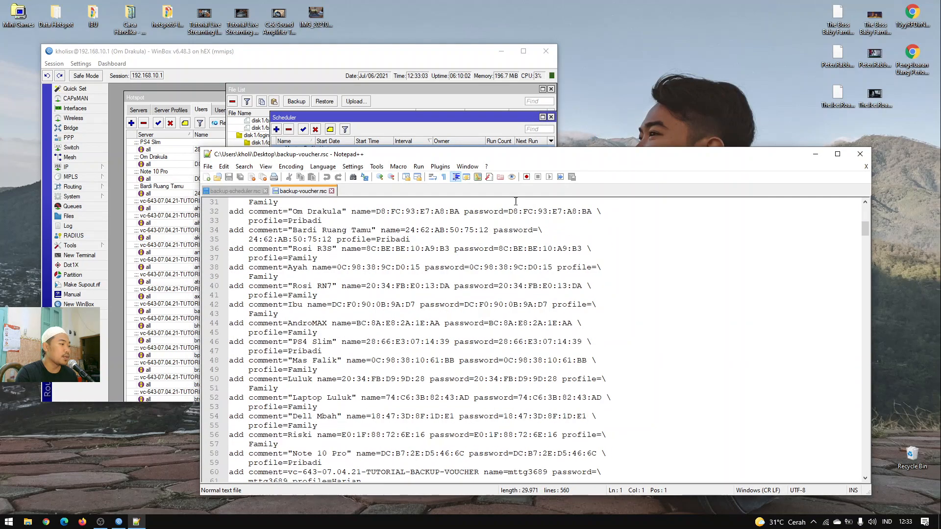
Examine the exported hotspot user profiles and voucher entries in backup-voucher.rsc through to the end of the file.
{"action": "scroll", "coordinate": [516, 202], "scroll_direction": "down", "scroll_amount": 1}
{"action": "left_click_drag", "start_coordinate": [523, 156], "coordinate": [518, 100]}
{"action": "scroll", "coordinate": [735, 236], "scroll_direction": "down", "scroll_amount": 20}
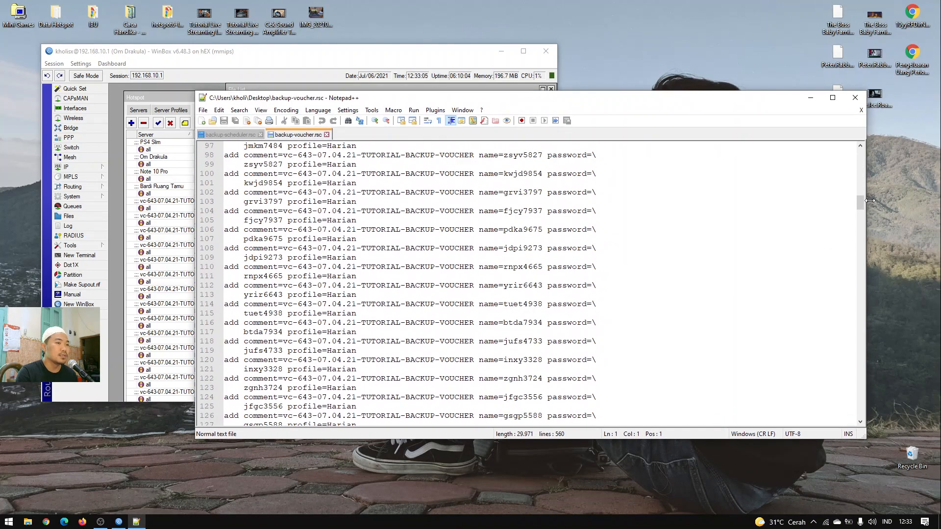
{"action": "mouse_move", "coordinate": [869, 200]}
{"action": "left_mouse_down"}
{"action": "mouse_move", "coordinate": [870, 381]}
{"action": "mouse_move", "coordinate": [846, 140]}
{"action": "mouse_move", "coordinate": [839, 156]}
{"action": "left_mouse_up"}
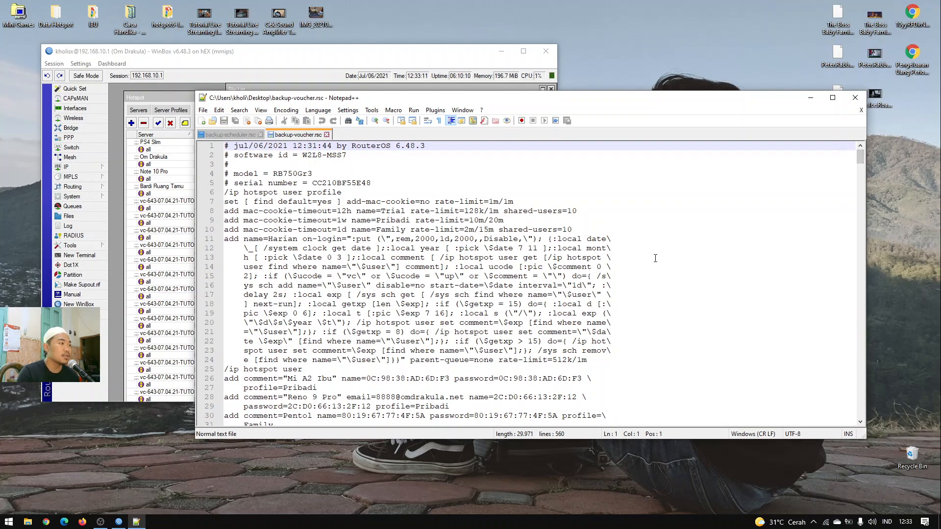
{"action": "scroll", "coordinate": [655, 258], "scroll_direction": "down", "scroll_amount": 20}
{"action": "scroll", "coordinate": [603, 329], "scroll_direction": "up", "scroll_amount": 7}
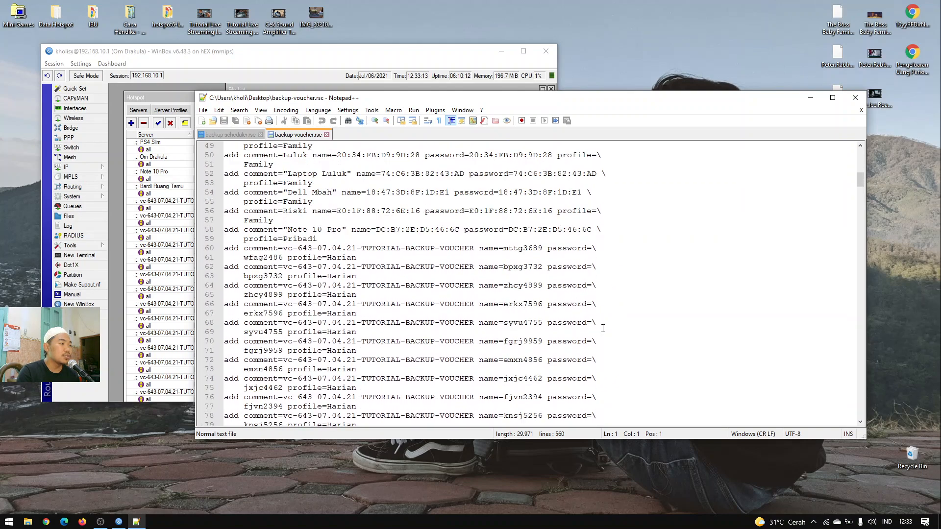
{"action": "scroll", "coordinate": [603, 329], "scroll_direction": "up", "scroll_amount": 12}
{"action": "scroll", "coordinate": [686, 316], "scroll_direction": "down", "scroll_amount": 20}
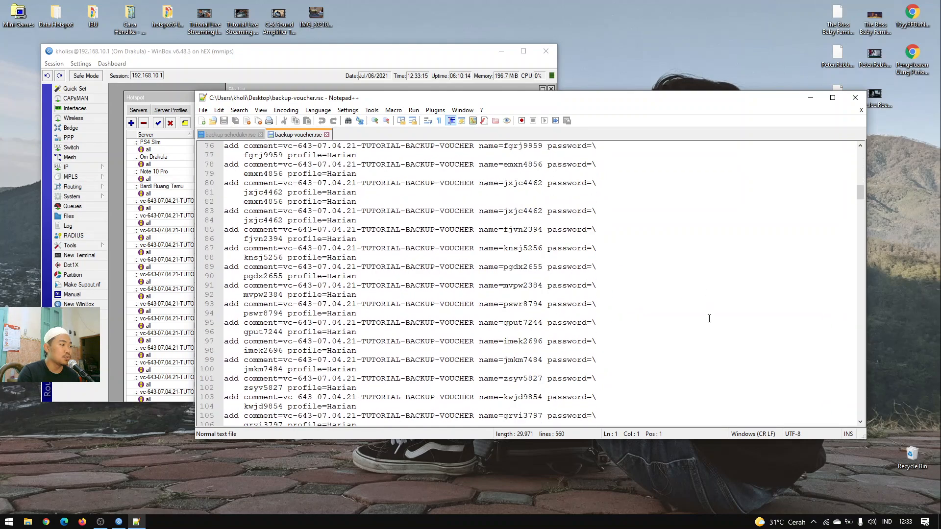
{"action": "scroll", "coordinate": [709, 319], "scroll_direction": "down", "scroll_amount": 5}
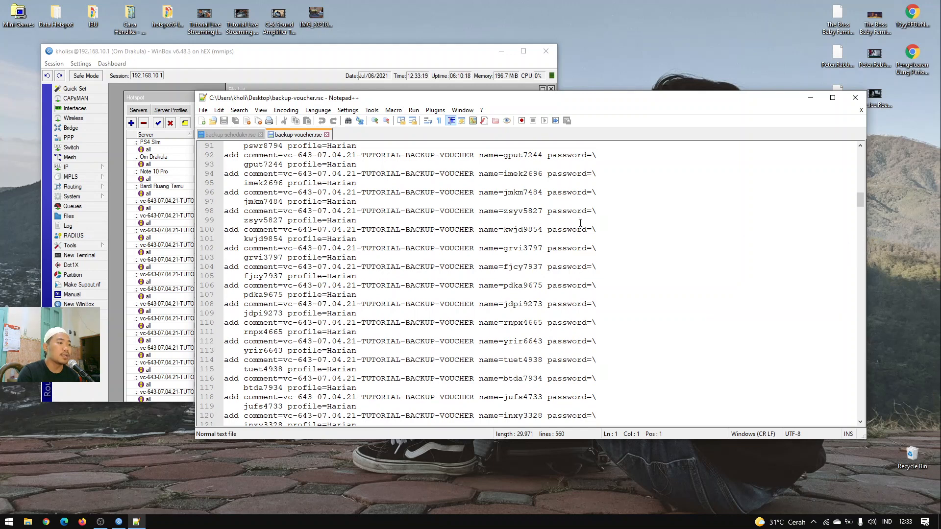
{"action": "left_click", "coordinate": [583, 228]}
{"action": "left_click", "coordinate": [614, 237]}
{"action": "left_click", "coordinate": [614, 228]}
{"action": "left_click", "coordinate": [613, 237]}
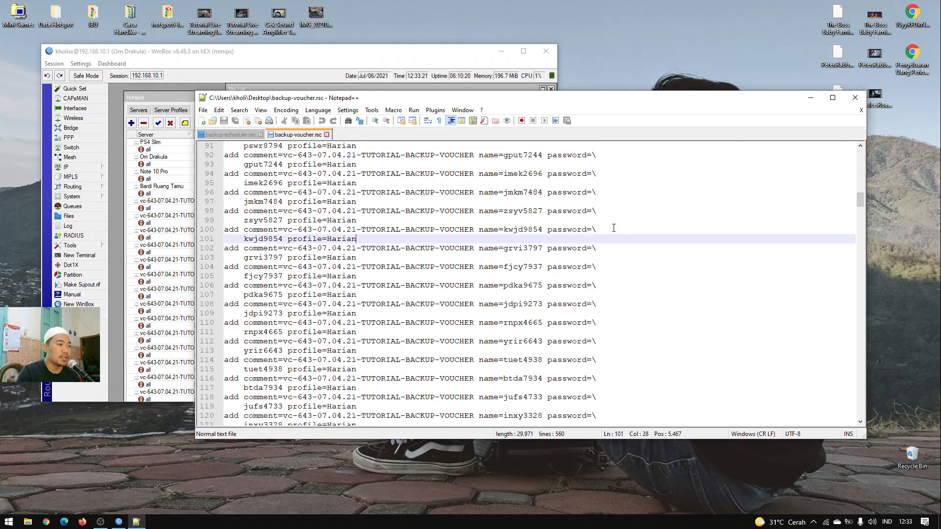
{"action": "left_click", "coordinate": [614, 228]}
{"action": "scroll", "coordinate": [630, 294], "scroll_direction": "down", "scroll_amount": 20}
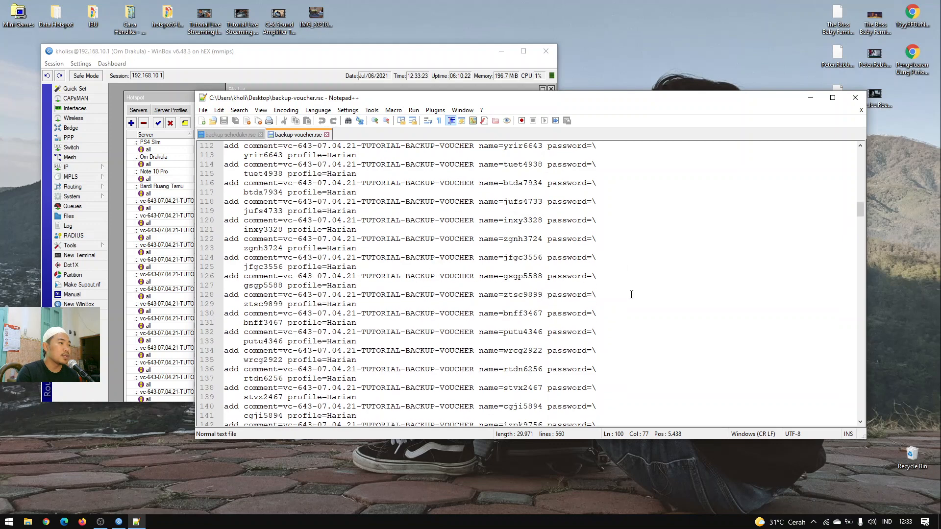
{"action": "scroll", "coordinate": [848, 307], "scroll_direction": "down", "scroll_amount": 20}
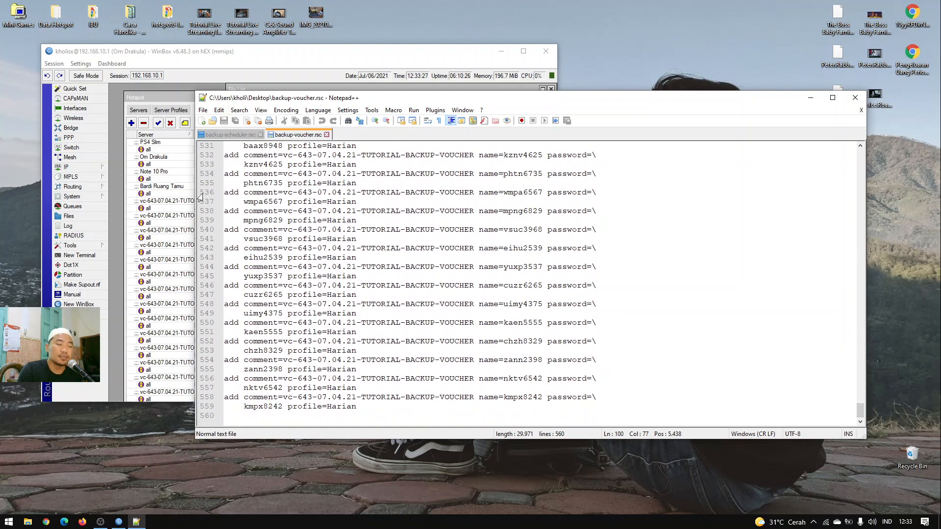
Close backup-voucher.rsc and backup-scheduler.rsc, and exit Notepad++.
{"action": "left_click", "coordinate": [326, 135]}
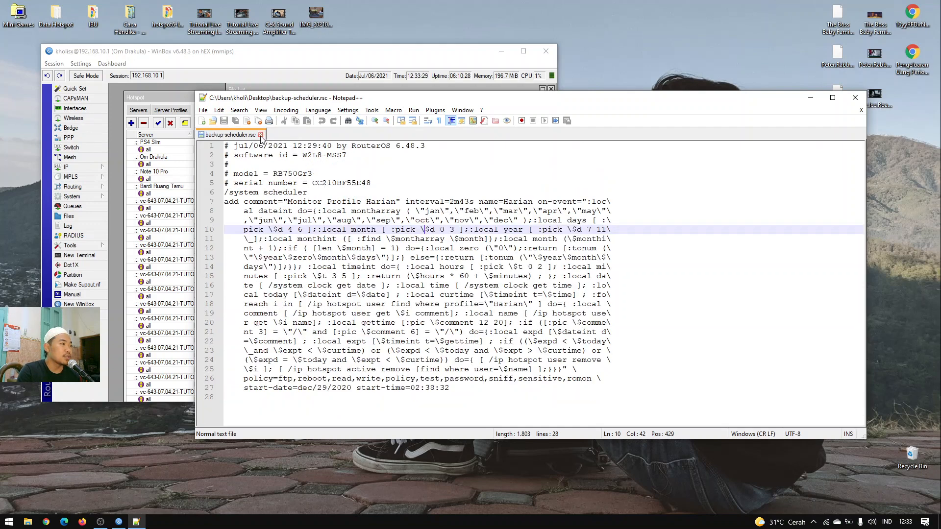
{"action": "left_click", "coordinate": [260, 134]}
{"action": "left_click", "coordinate": [855, 100]}
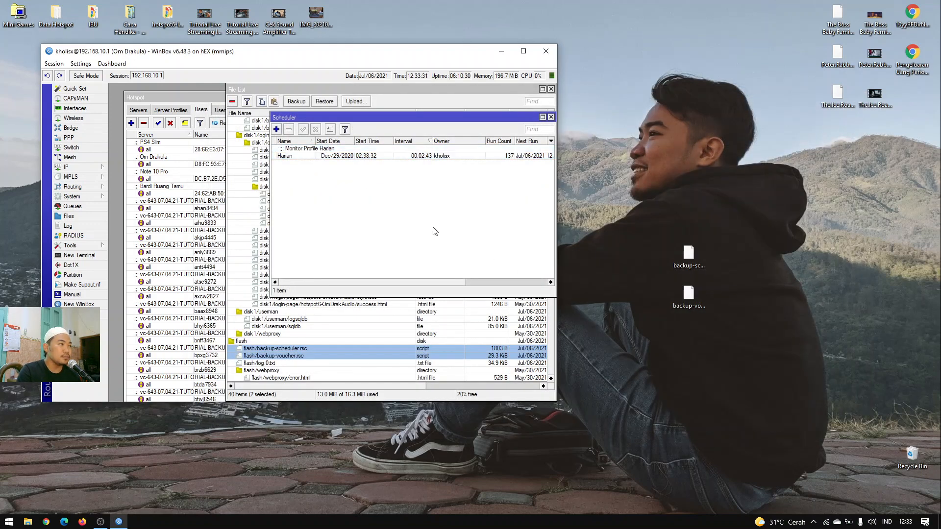
Maximize the WinBox window and close its Scheduler and File List windows.
{"action": "left_click", "coordinate": [523, 52]}
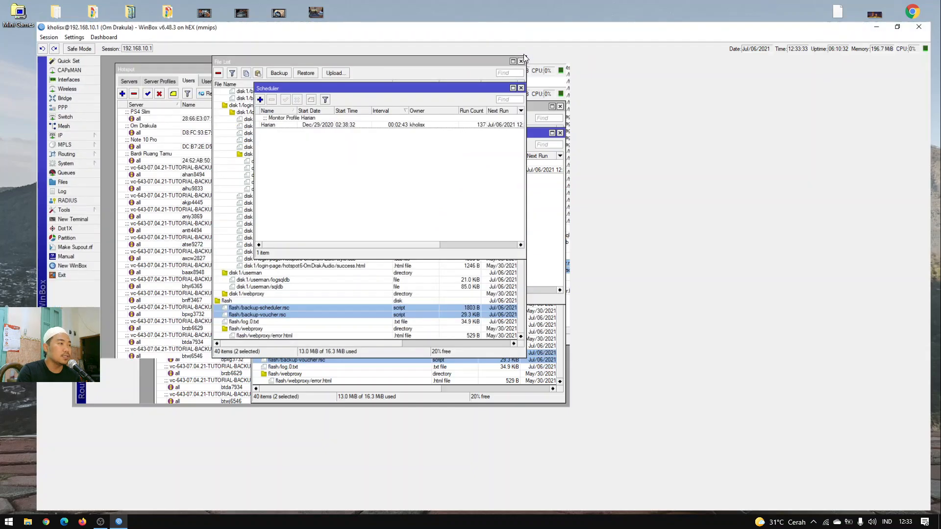
{"action": "left_click", "coordinate": [510, 69]}
{"action": "left_click", "coordinate": [509, 41]}
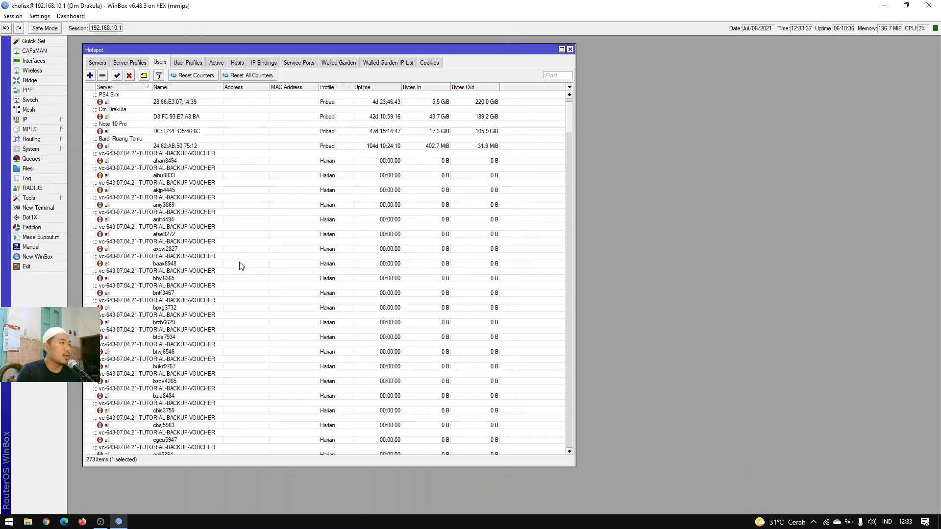
Delete all hotspot users except the default "counters and limits for trial users" entry.
{"action": "left_click", "coordinate": [225, 160]}
{"action": "scroll", "coordinate": [225, 160], "scroll_direction": "up", "scroll_amount": 2}
{"action": "left_click", "coordinate": [223, 146]}
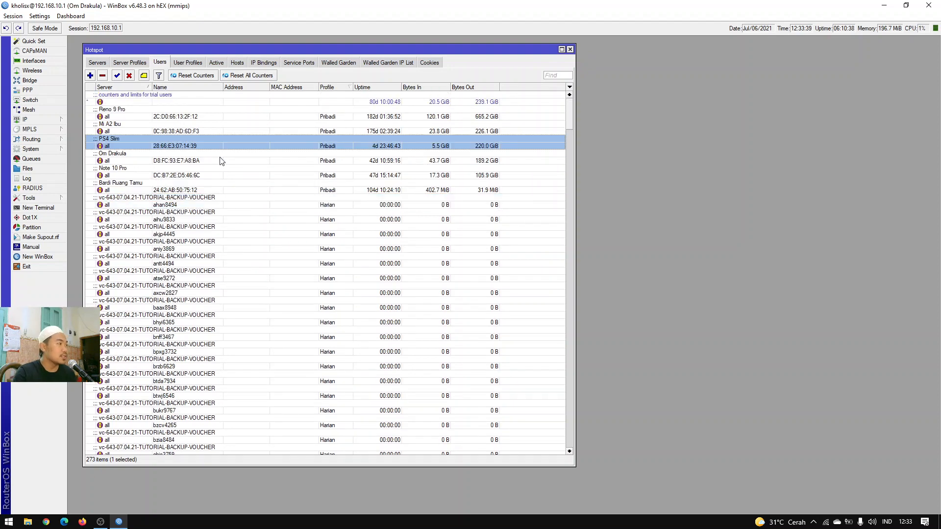
{"action": "key", "text": "ctrl+a"}
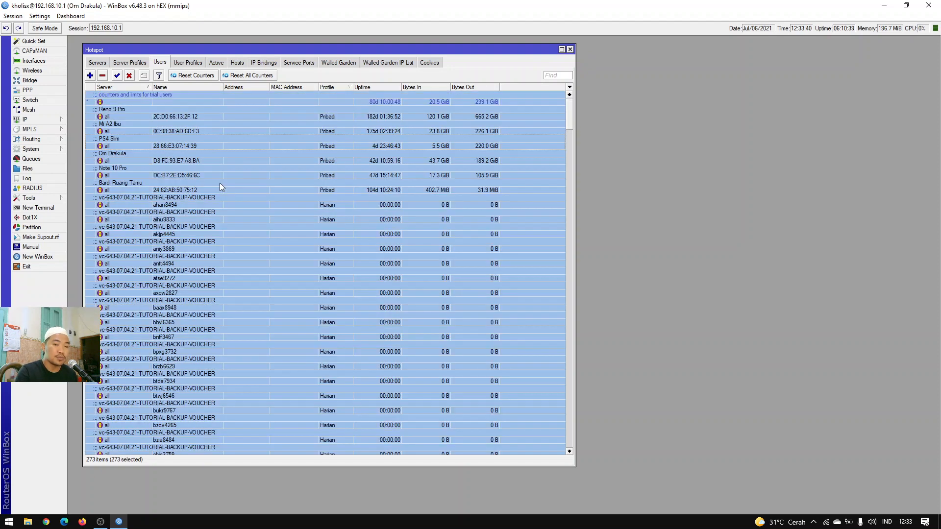
{"action": "left_click", "coordinate": [128, 97], "text": "ctrl"}
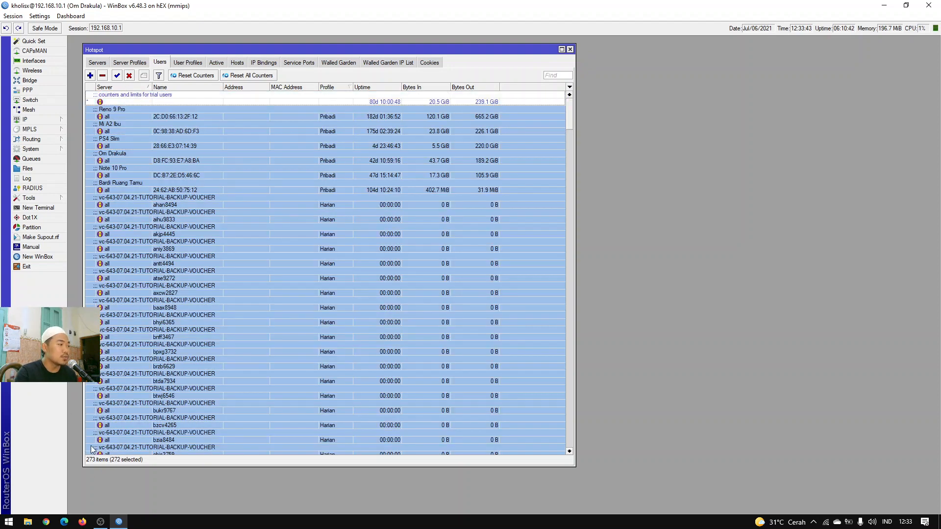
{"action": "left_click", "coordinate": [103, 76]}
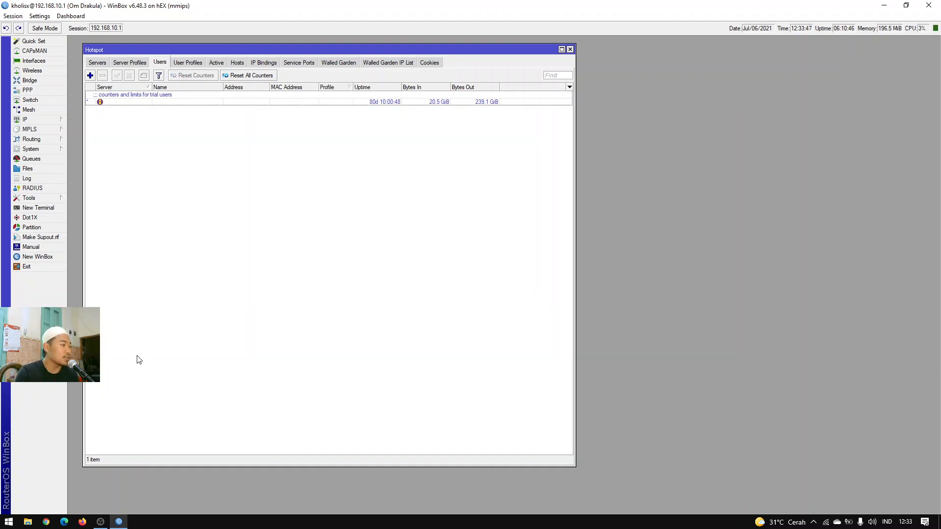
{"action": "left_click", "coordinate": [173, 98]}
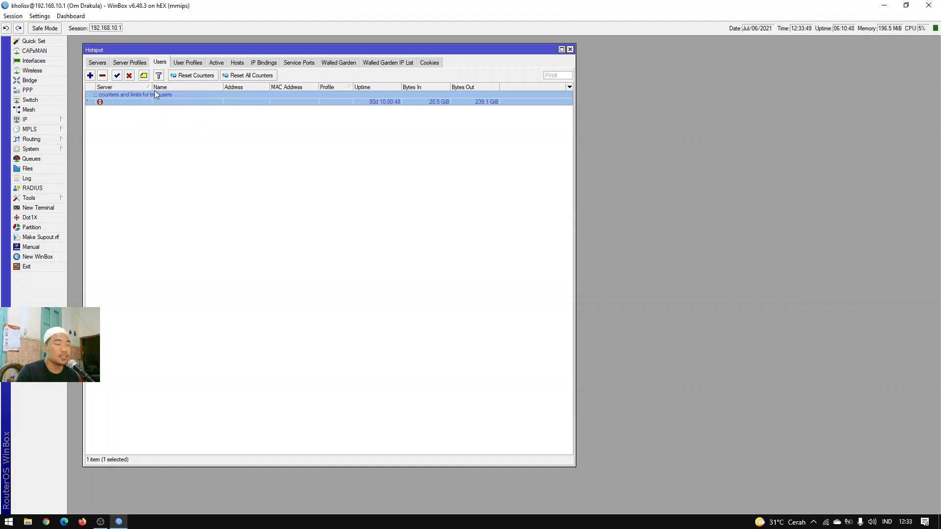
Remove the Harian entry from the system Scheduler and close the Scheduler window.
{"action": "left_click", "coordinate": [43, 151]}
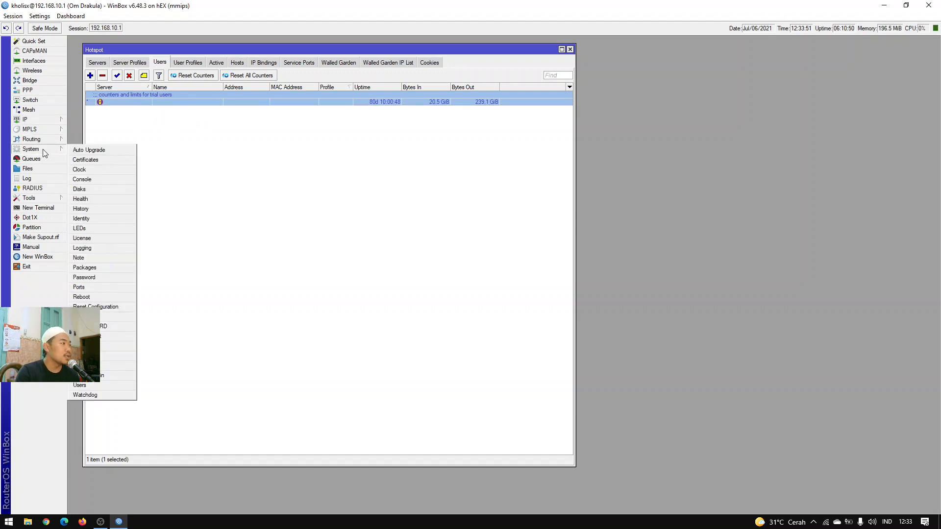
{"action": "left_click", "coordinate": [115, 346]}
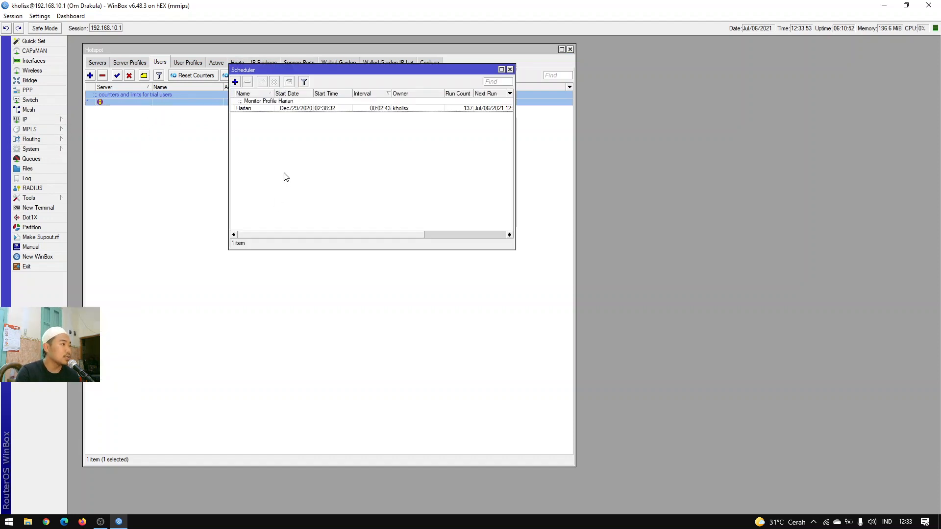
{"action": "left_click", "coordinate": [283, 108]}
{"action": "left_click", "coordinate": [247, 81]}
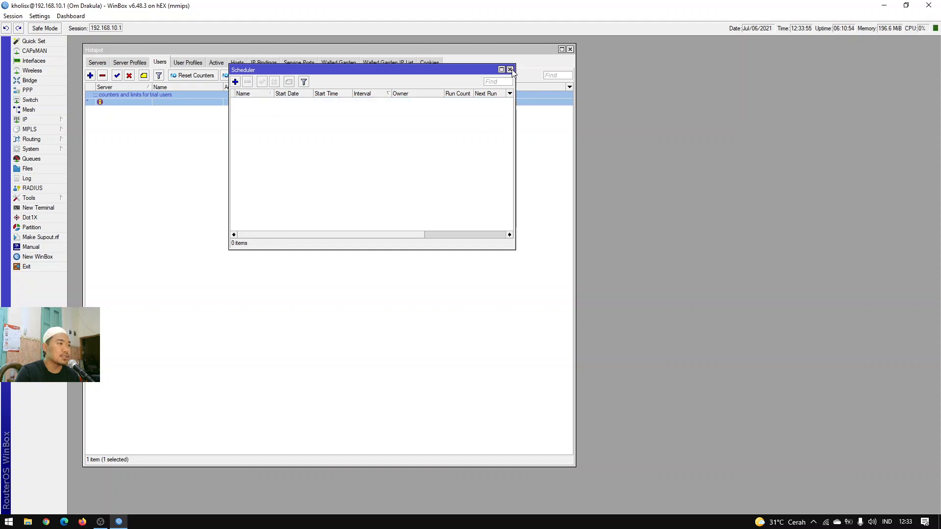
{"action": "left_click", "coordinate": [510, 69]}
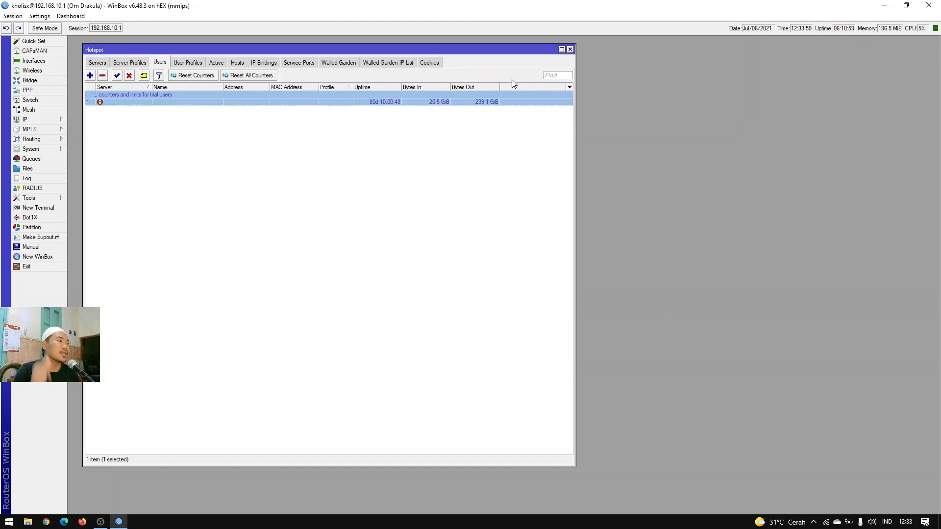
Check that the desktop copies exist and delete backup-scheduler.rsc and backup-voucher.rsc from the router's flash folder.
{"action": "left_click", "coordinate": [59, 168]}
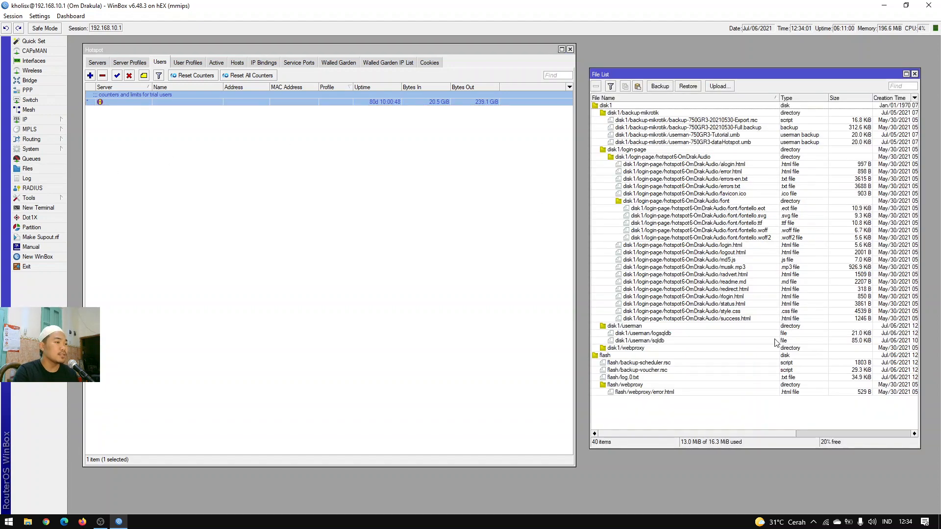
{"action": "left_click", "coordinate": [656, 362]}
{"action": "left_click", "coordinate": [659, 370], "text": "shift"}
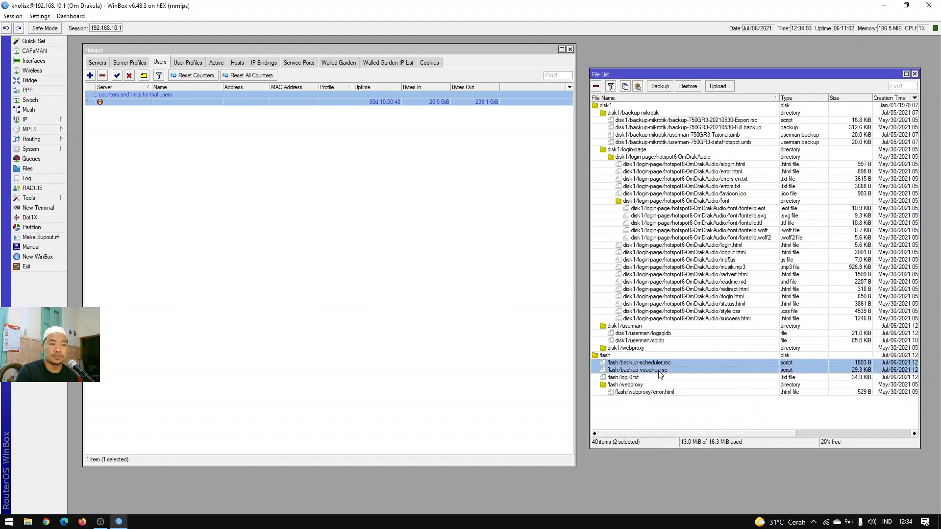
{"action": "left_click", "coordinate": [906, 5]}
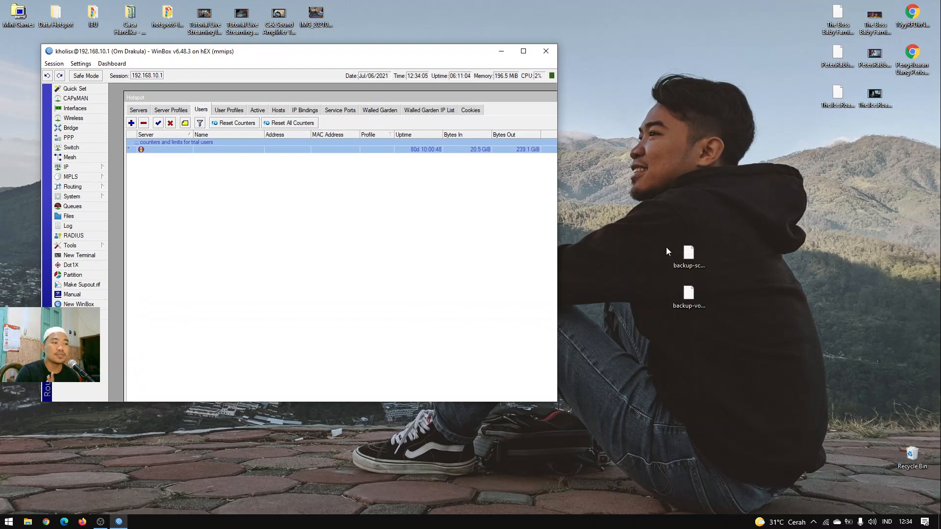
{"action": "left_click", "coordinate": [523, 49]}
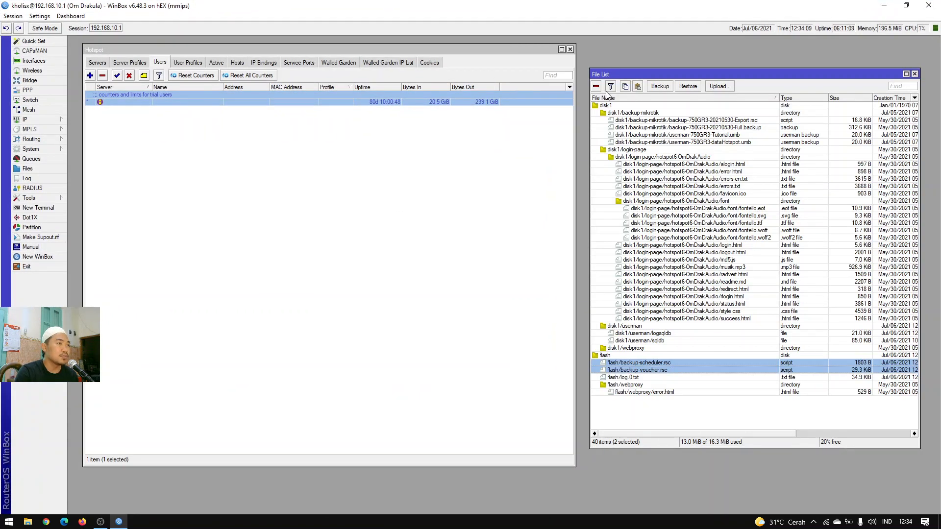
{"action": "left_click", "coordinate": [595, 86]}
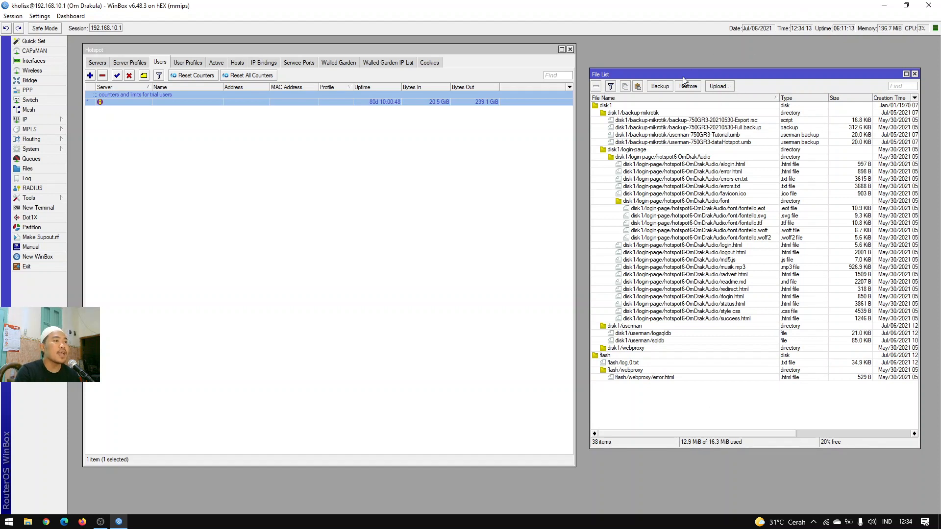
Close the Hotspot window and move the File List into the space it occupied.
{"action": "left_click_drag", "start_coordinate": [684, 76], "coordinate": [676, 52]}
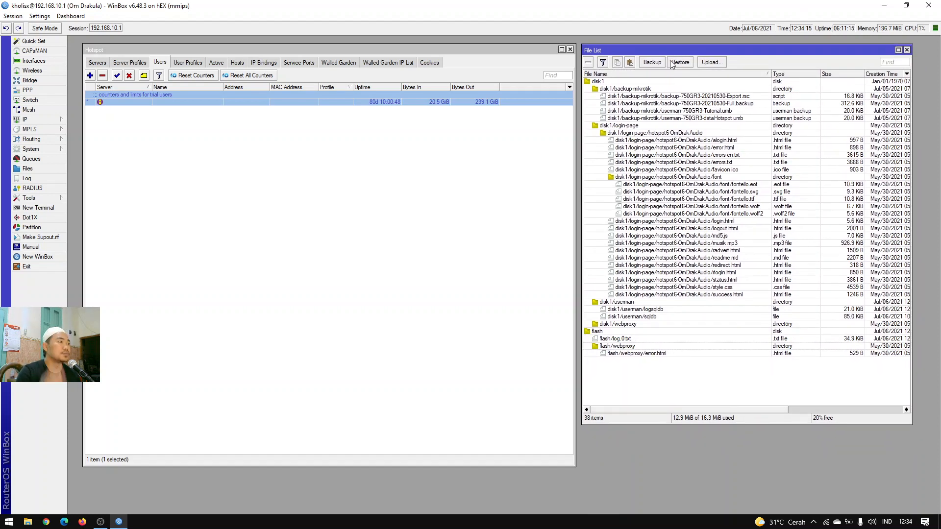
{"action": "left_click", "coordinate": [570, 50]}
{"action": "left_click_drag", "start_coordinate": [595, 50], "coordinate": [104, 54]}
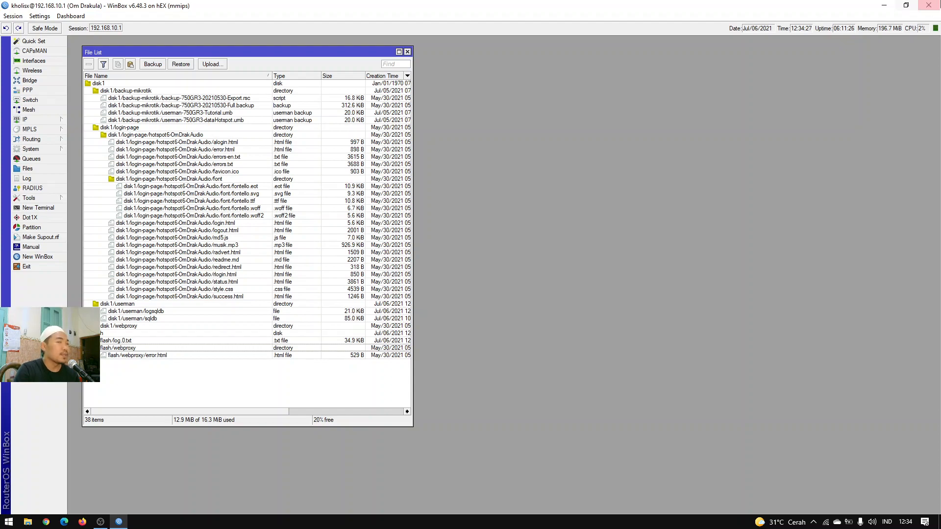
Upload backup-scheduler.rsc and backup-voucher.rsc from the desktop to the root of the router's File List, and select backup-scheduler.rsc there.
{"action": "left_click", "coordinate": [883, 6]}
{"action": "left_click_drag", "start_coordinate": [657, 223], "coordinate": [749, 343]}
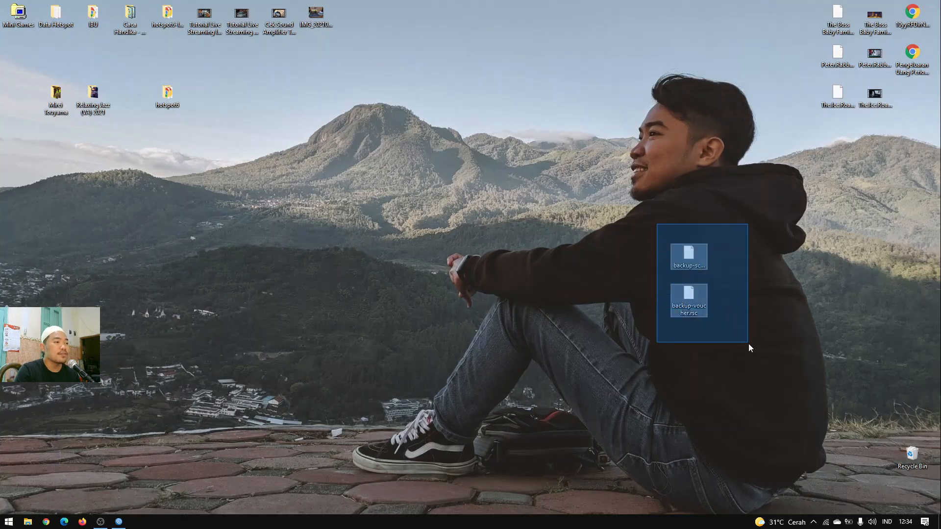
{"action": "left_click_drag", "start_coordinate": [608, 210], "coordinate": [749, 348]}
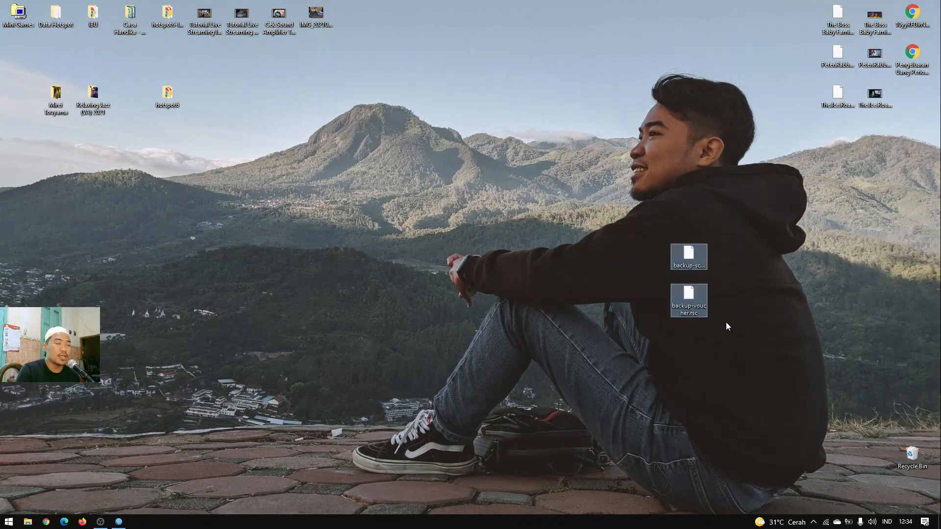
{"action": "left_click_drag", "start_coordinate": [689, 296], "coordinate": [152, 387]}
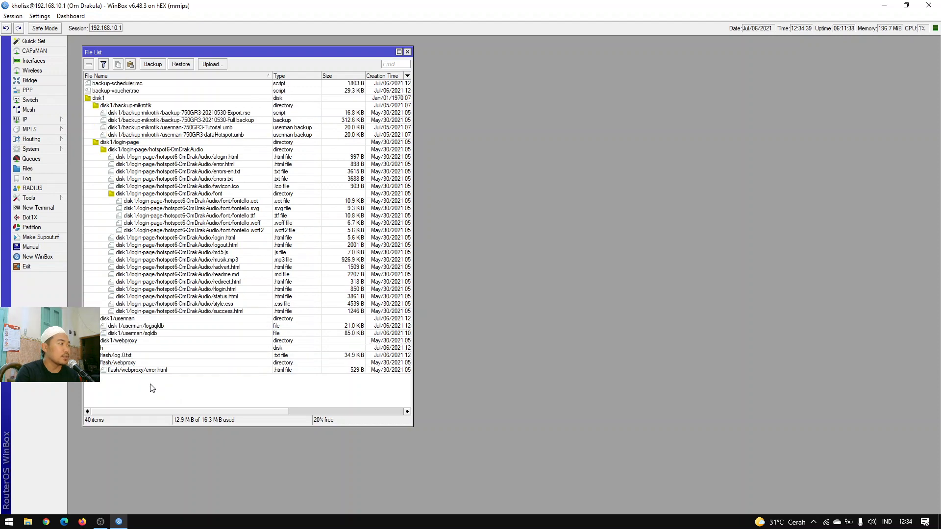
{"action": "left_click", "coordinate": [163, 85]}
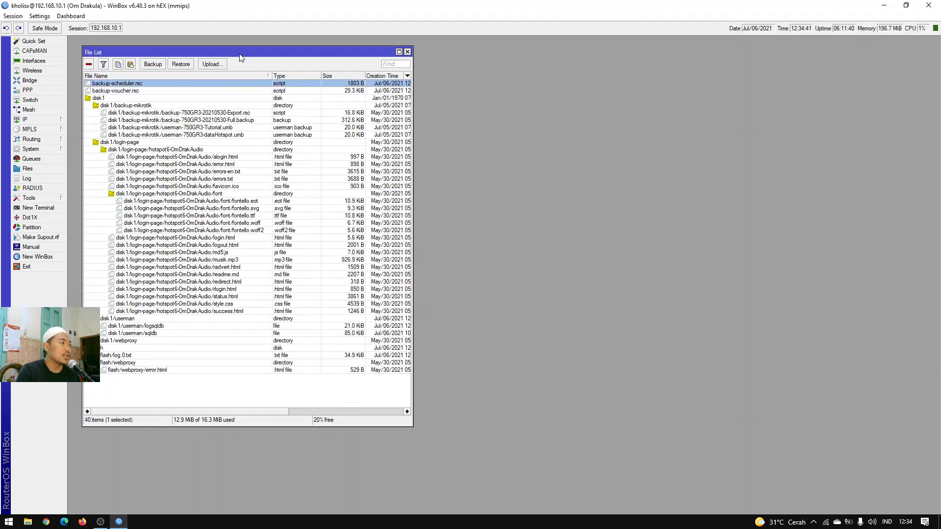
Move the File List aside, open the system Scheduler and place its window over the lower part of the File List.
{"action": "left_click_drag", "start_coordinate": [255, 49], "coordinate": [749, 59]}
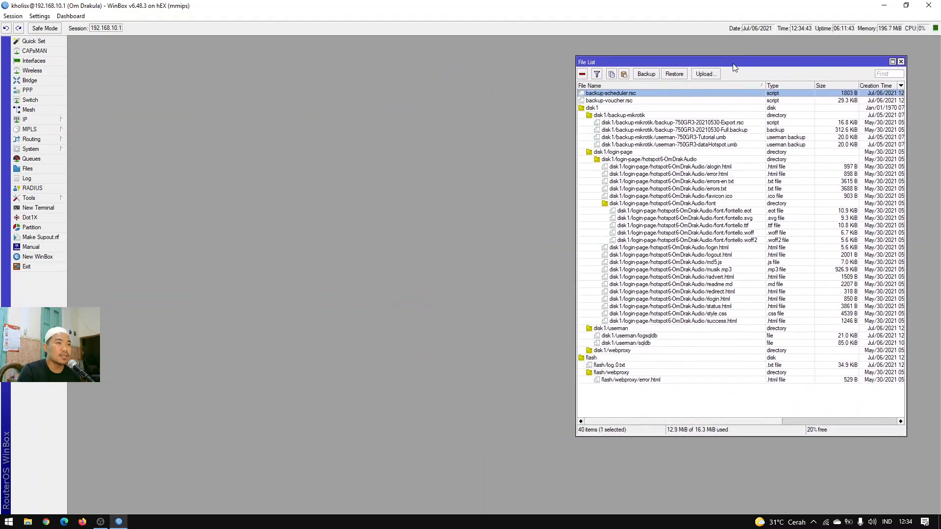
{"action": "left_click", "coordinate": [632, 100]}
{"action": "left_click", "coordinate": [631, 94]}
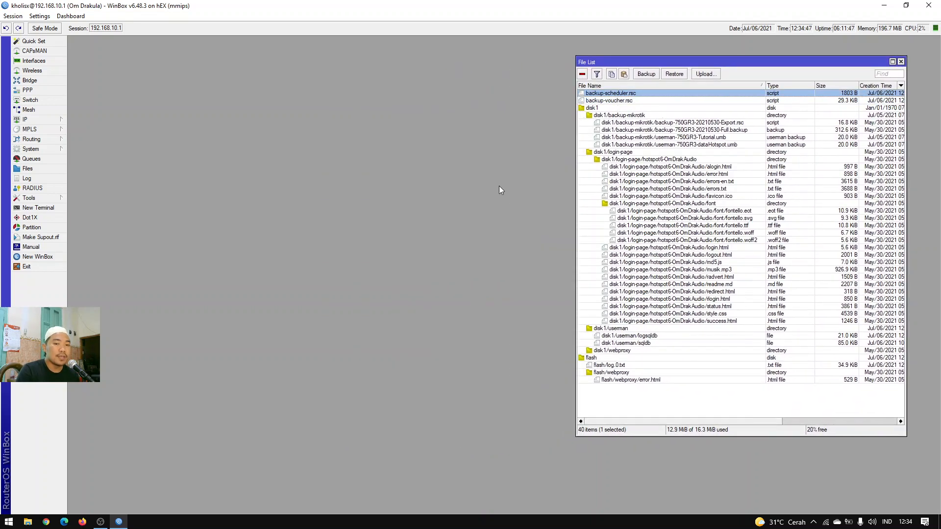
{"action": "left_click", "coordinate": [64, 148]}
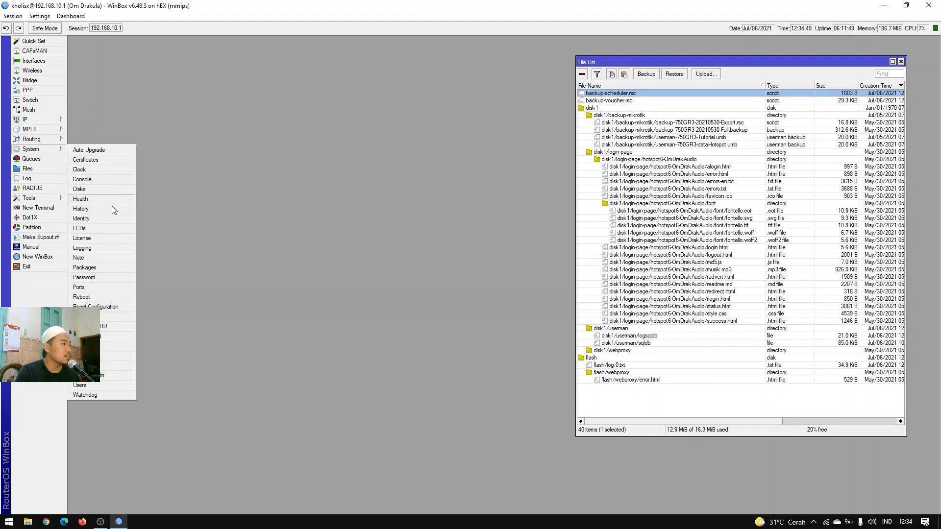
{"action": "left_click", "coordinate": [104, 346]}
{"action": "left_click_drag", "start_coordinate": [371, 72], "coordinate": [679, 273]}
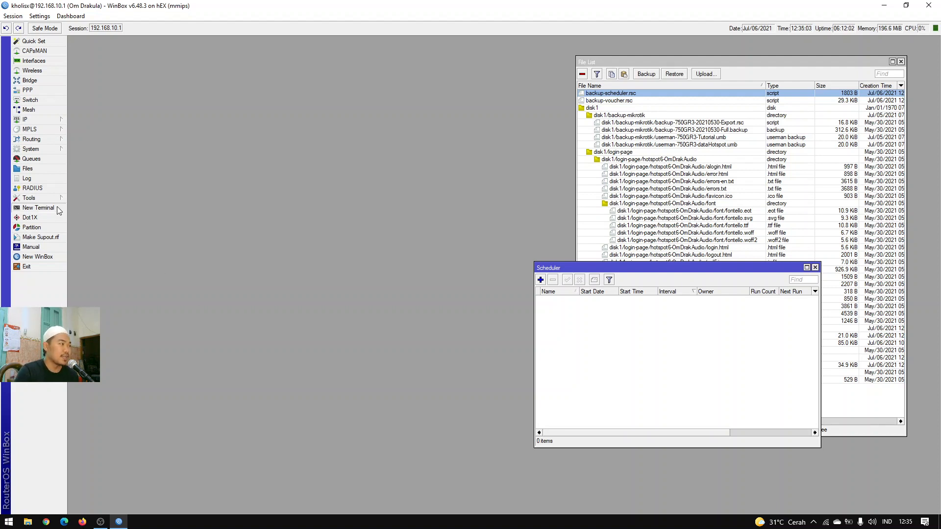
Open a new terminal beside the Scheduler and import backup-scheduler.rsc from the router's root.
{"action": "left_click", "coordinate": [38, 208]}
{"action": "left_click_drag", "start_coordinate": [460, 158], "coordinate": [428, 113]}
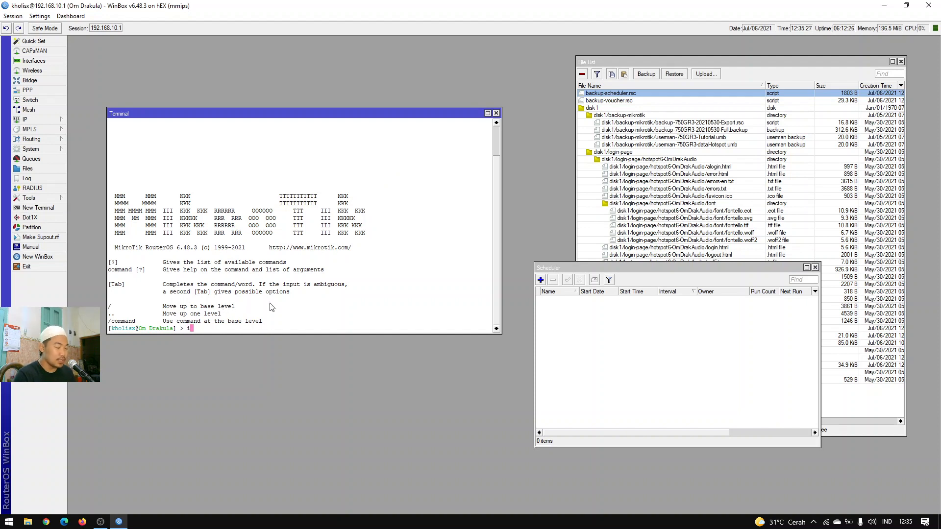
{"action": "key", "text": "Tab"}
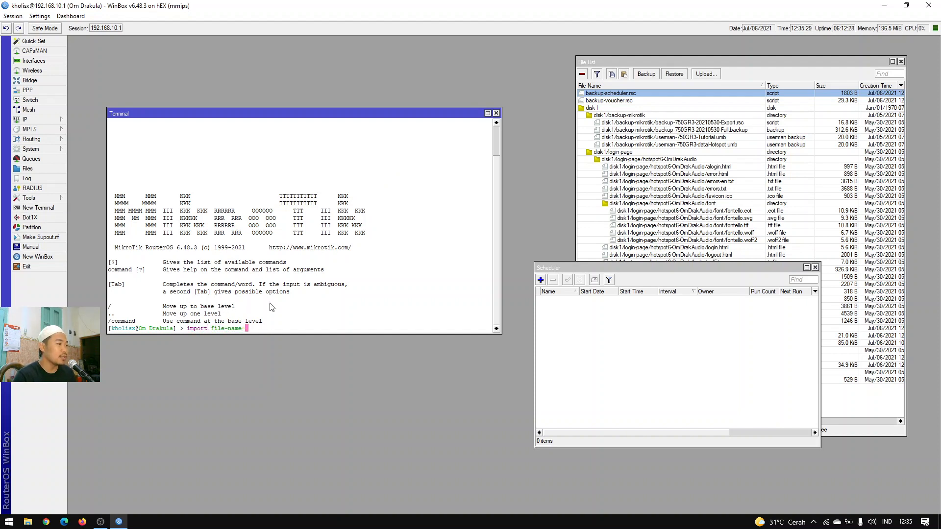
{"action": "type", "text": "backup-"}
{"action": "type", "text": "s"}
{"action": "key", "text": "Tab"}
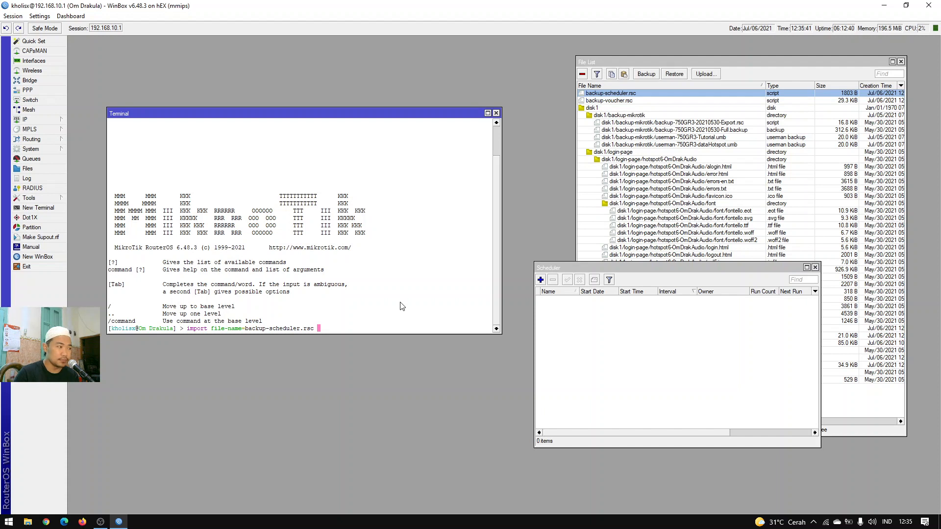
{"action": "left_click", "coordinate": [604, 330]}
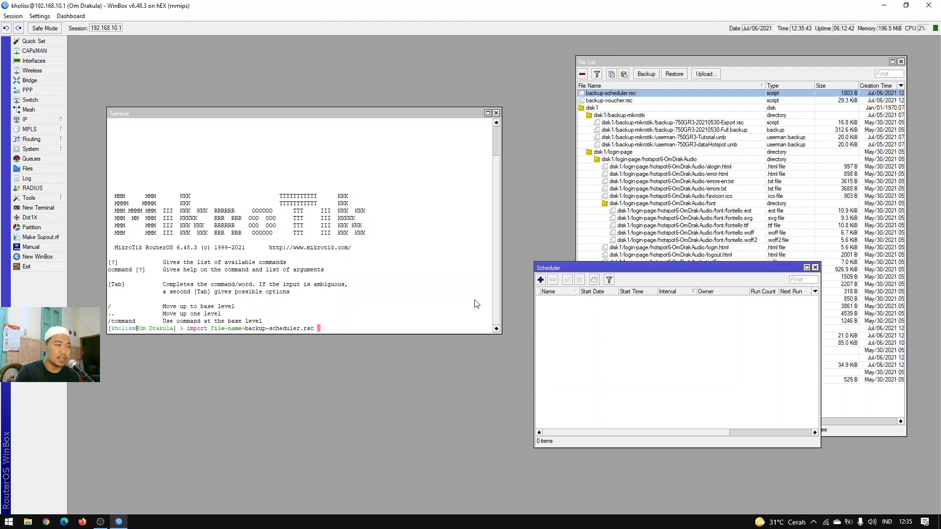
{"action": "left_click", "coordinate": [420, 304]}
{"action": "left_click", "coordinate": [570, 349]}
{"action": "left_click", "coordinate": [425, 324]}
{"action": "left_click", "coordinate": [680, 349]}
{"action": "left_click", "coordinate": [452, 319]}
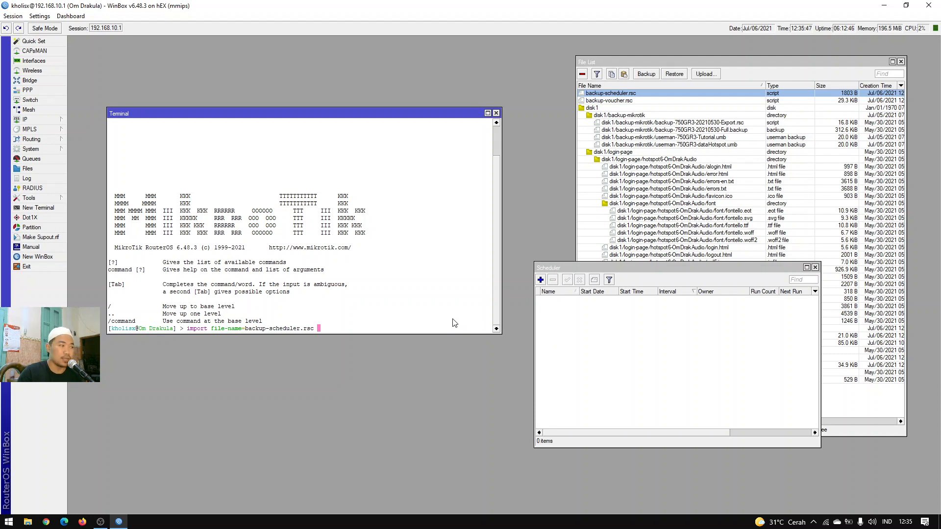
{"action": "key", "text": "Return"}
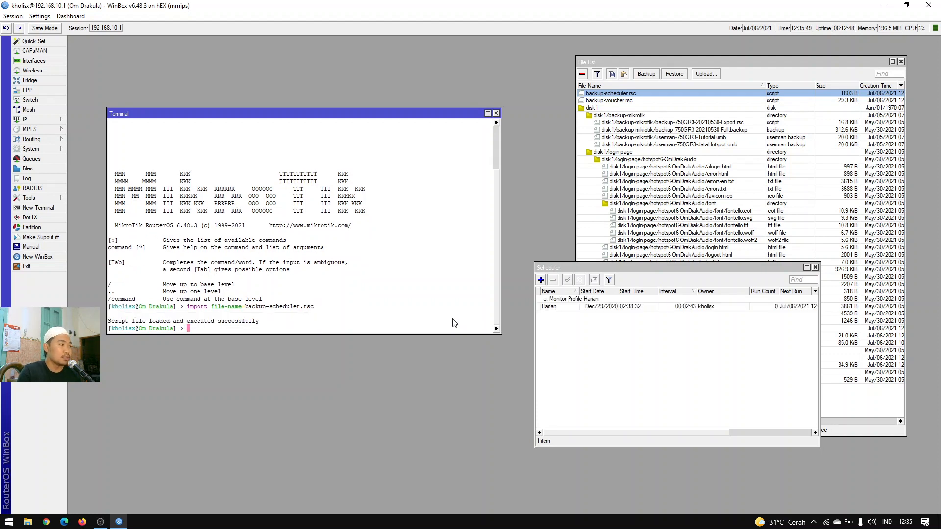
{"action": "left_click_drag", "start_coordinate": [147, 323], "coordinate": [257, 323]}
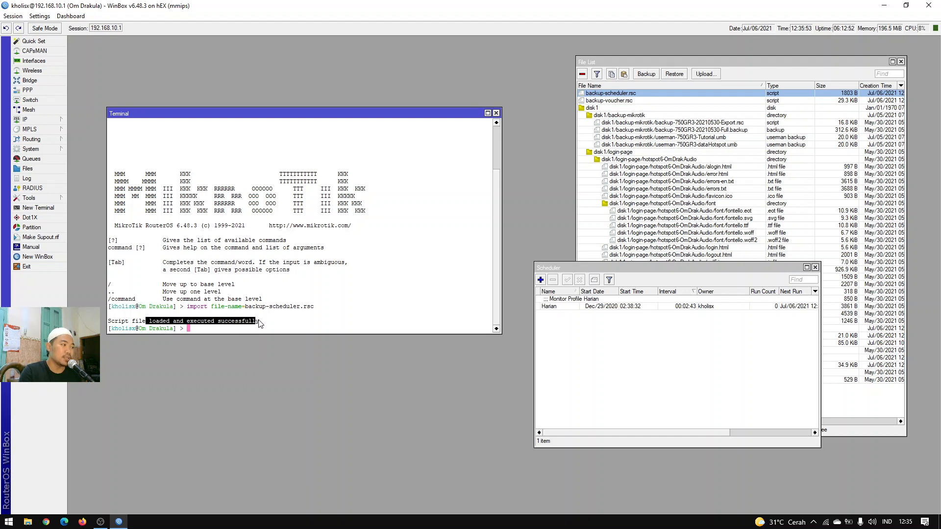
{"action": "left_click", "coordinate": [258, 322]}
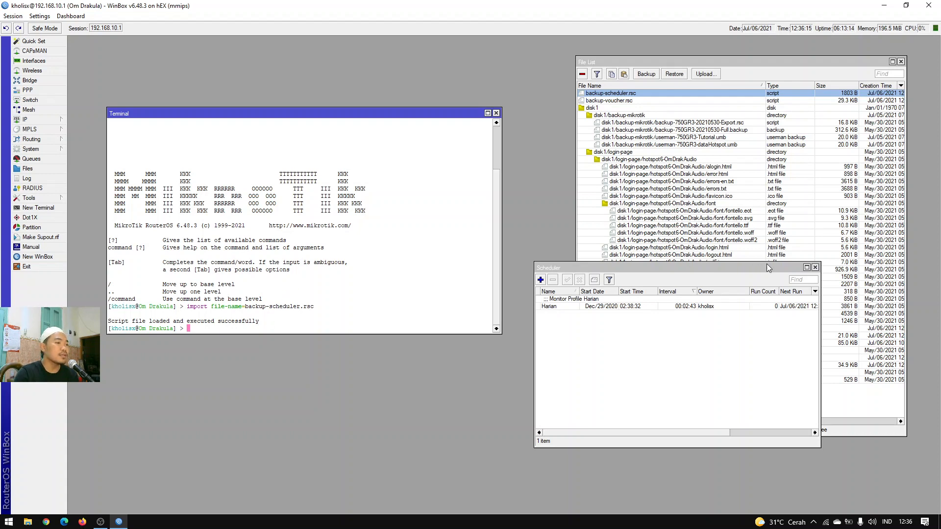
Close the Scheduler, select backup-voucher.rsc in the File List and open the IP Hotspot window.
{"action": "left_click", "coordinate": [815, 268]}
{"action": "left_click", "coordinate": [653, 100]}
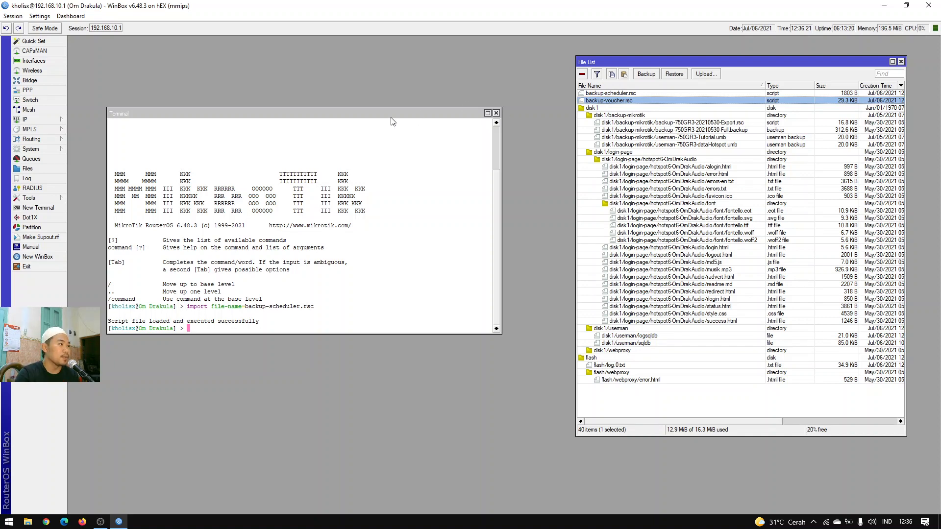
{"action": "left_click_drag", "start_coordinate": [390, 116], "coordinate": [359, 178]}
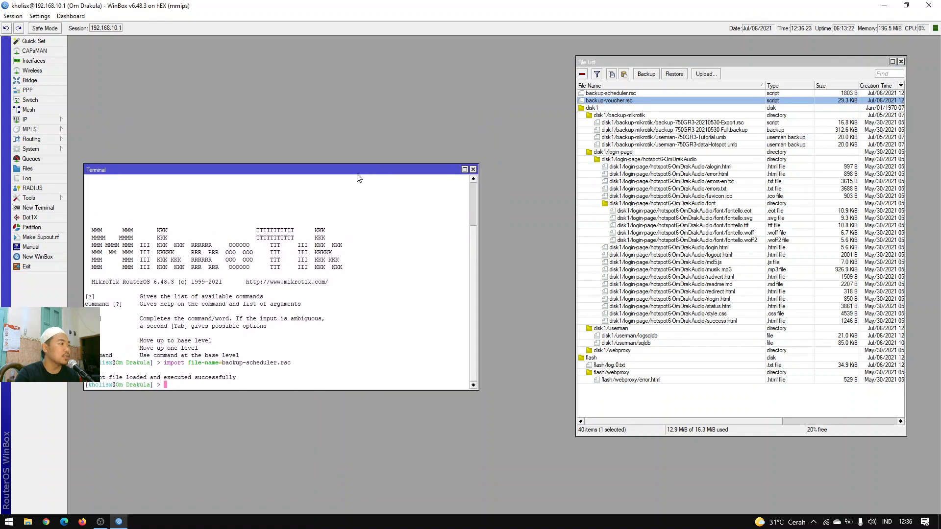
{"action": "left_click", "coordinate": [26, 120]}
{"action": "left_click", "coordinate": [93, 206]}
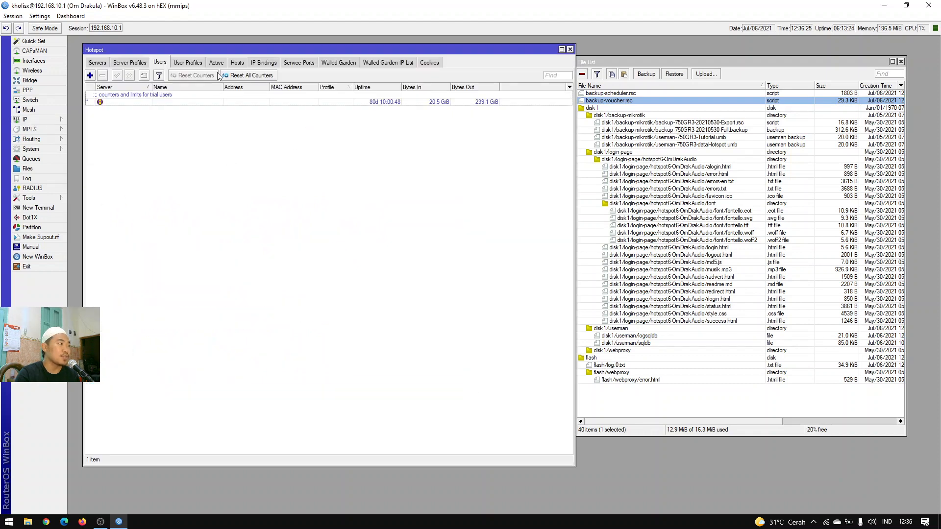
Delete the Family, Harian, Pribadi and Trial hotspot user profiles, keeping only the default profile.
{"action": "left_click", "coordinate": [178, 63]}
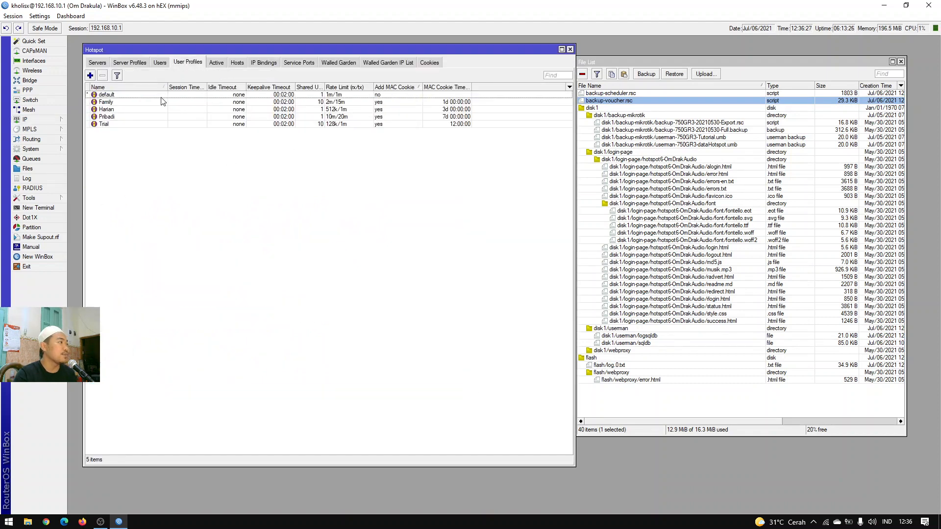
{"action": "left_click", "coordinate": [160, 102]}
{"action": "left_click", "coordinate": [140, 125], "text": "shift"}
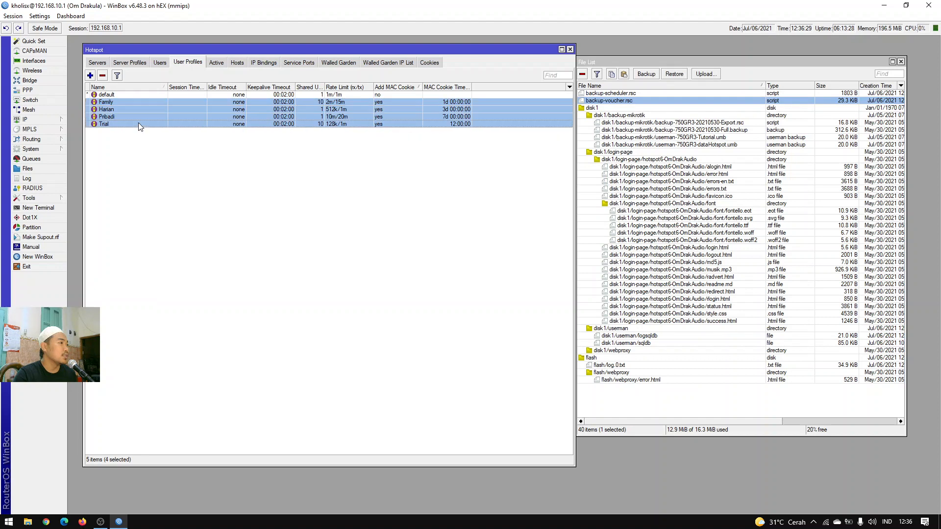
{"action": "left_click", "coordinate": [103, 76]}
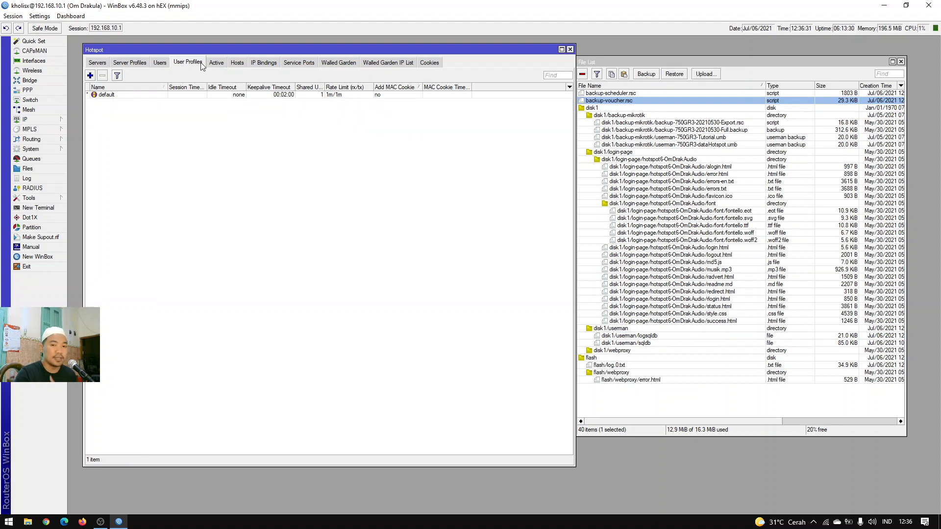
{"action": "left_click", "coordinate": [193, 96]}
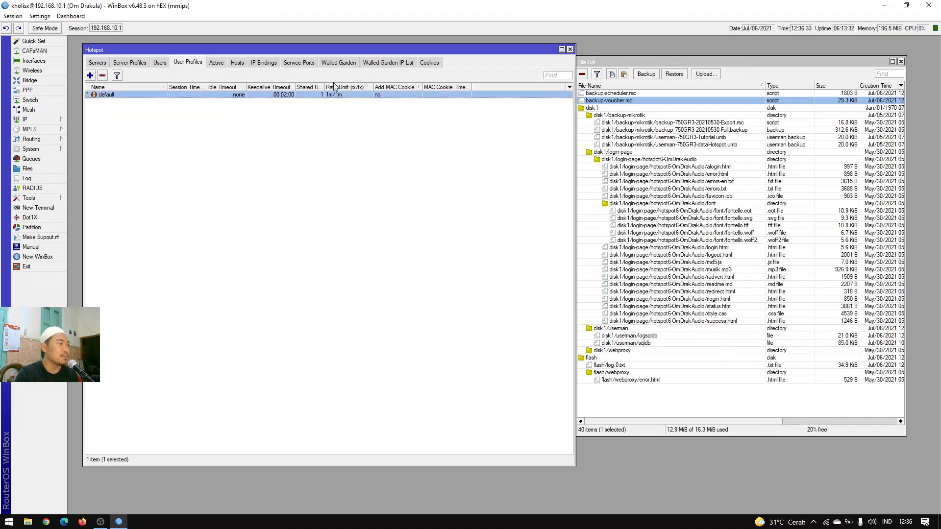
Move the Hotspot window clear of the terminal prompt, check the user profiles and show the Users list.
{"action": "left_click_drag", "start_coordinate": [346, 53], "coordinate": [477, 56]}
{"action": "left_click", "coordinate": [296, 67]}
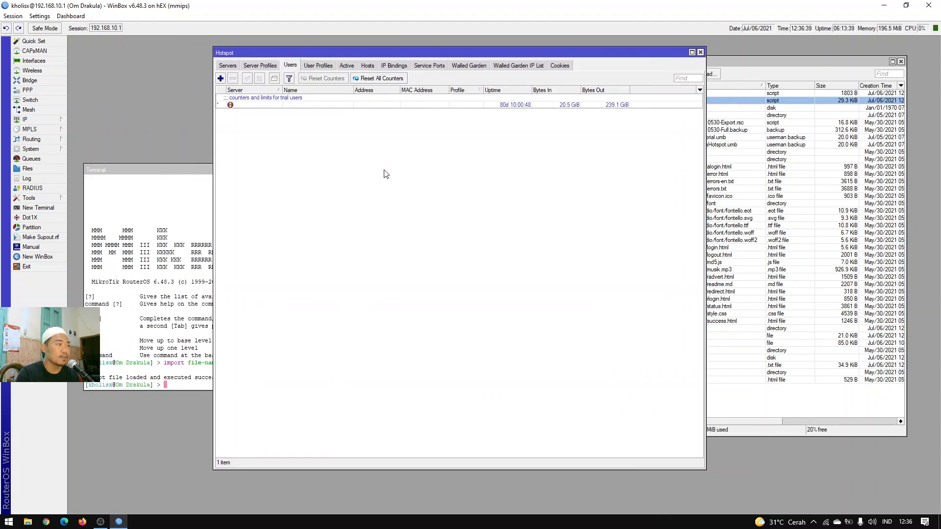
{"action": "left_click_drag", "start_coordinate": [473, 55], "coordinate": [598, 63]}
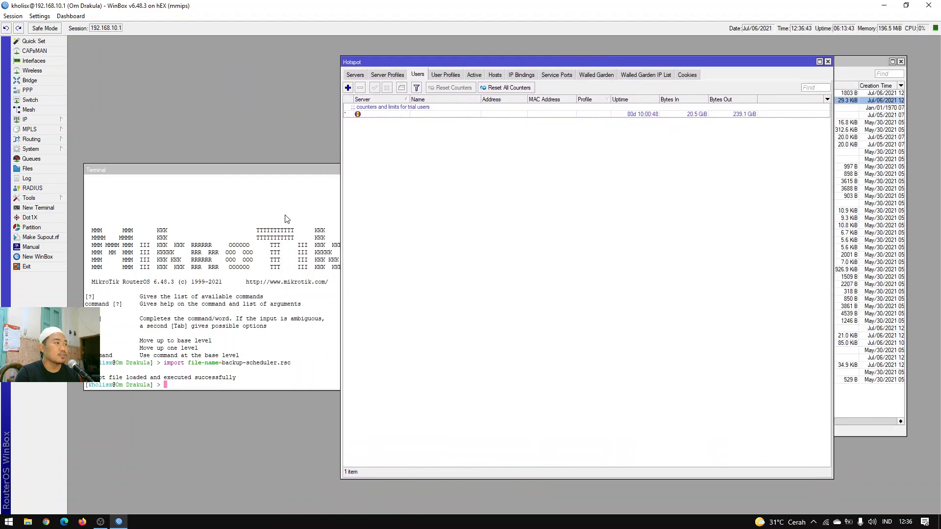
{"action": "left_click", "coordinate": [286, 171]}
{"action": "left_click_drag", "start_coordinate": [287, 170], "coordinate": [292, 177]}
{"action": "left_click", "coordinate": [443, 76]}
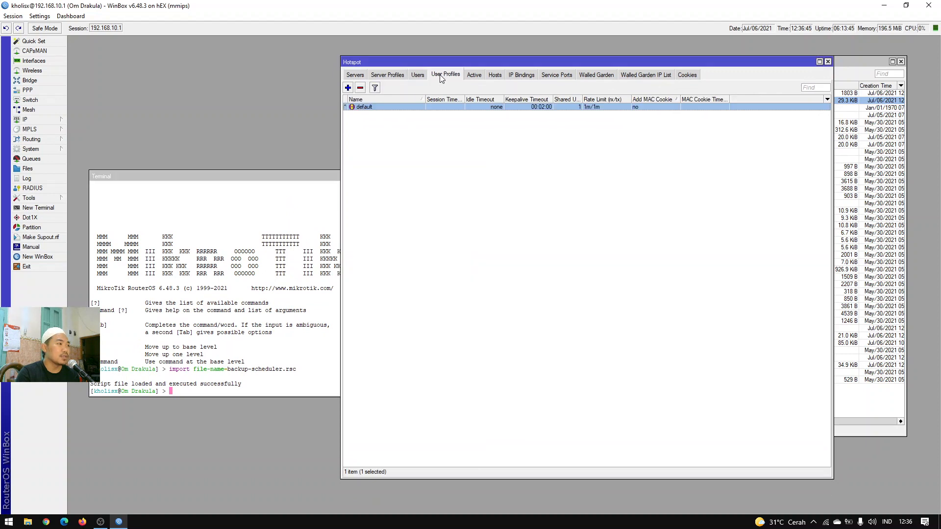
{"action": "left_click", "coordinate": [418, 77]}
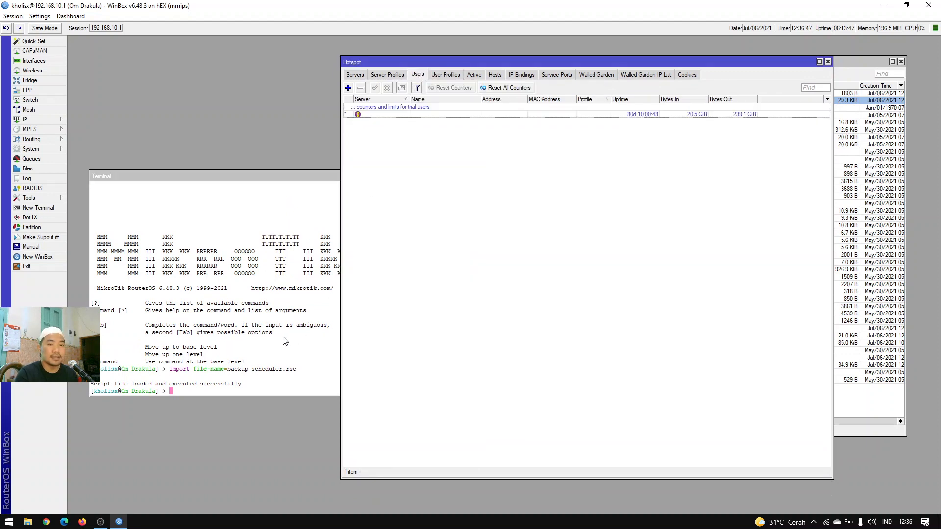
Import backup-voucher.rsc from the router's root in the terminal.
{"action": "left_click", "coordinate": [251, 370]}
{"action": "type", "text": "imp"}
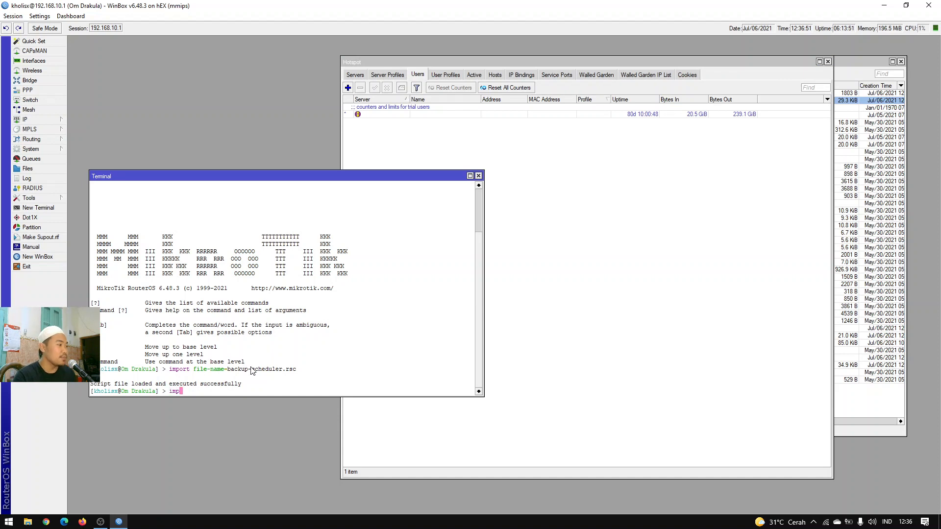
{"action": "type", "text": "ort file-name=backup-voucher.rsc"}
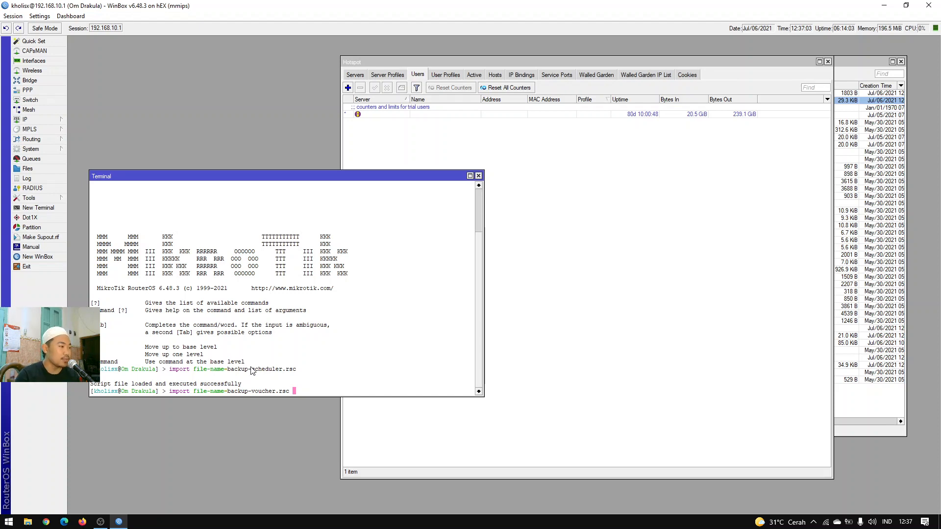
{"action": "key", "text": "Return"}
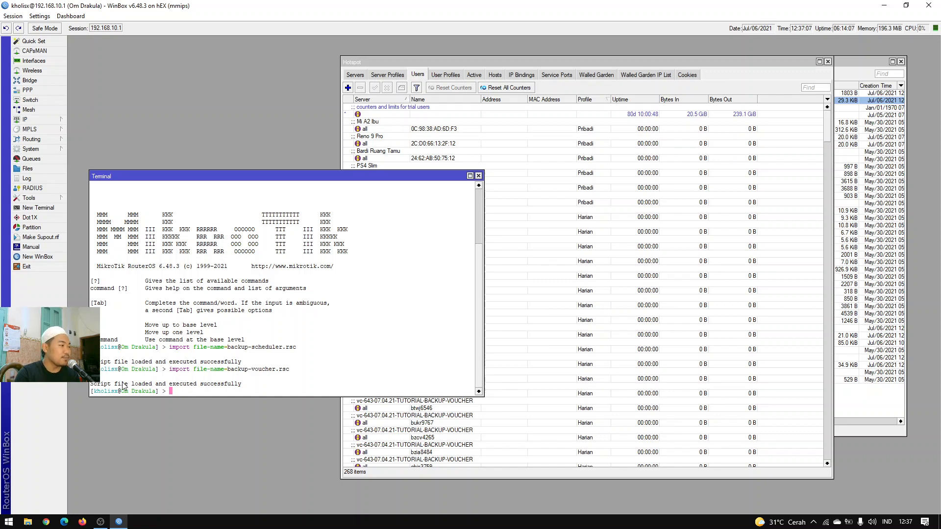
{"action": "left_click_drag", "start_coordinate": [122, 385], "coordinate": [209, 387]}
{"action": "left_click", "coordinate": [208, 384]}
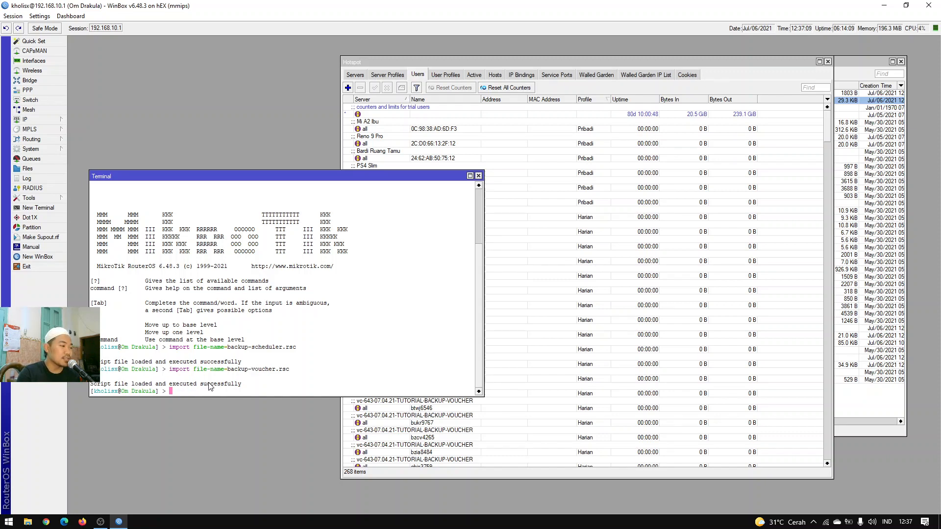
Examine the hotspot Users list down to its last entries, checking the vouchers and their assigned profiles.
{"action": "left_click", "coordinate": [392, 448]}
{"action": "scroll", "coordinate": [392, 448], "scroll_direction": "down", "scroll_amount": 10}
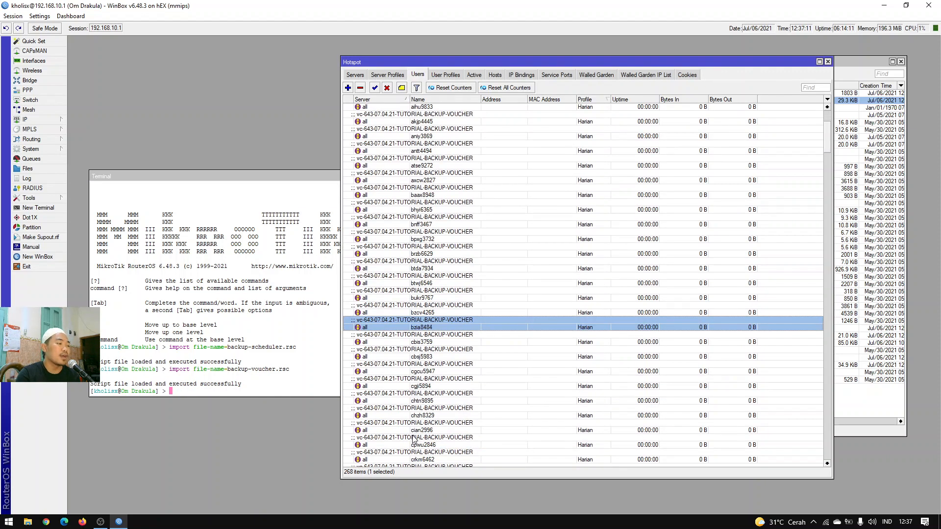
{"action": "scroll", "coordinate": [393, 448], "scroll_direction": "down", "scroll_amount": 2}
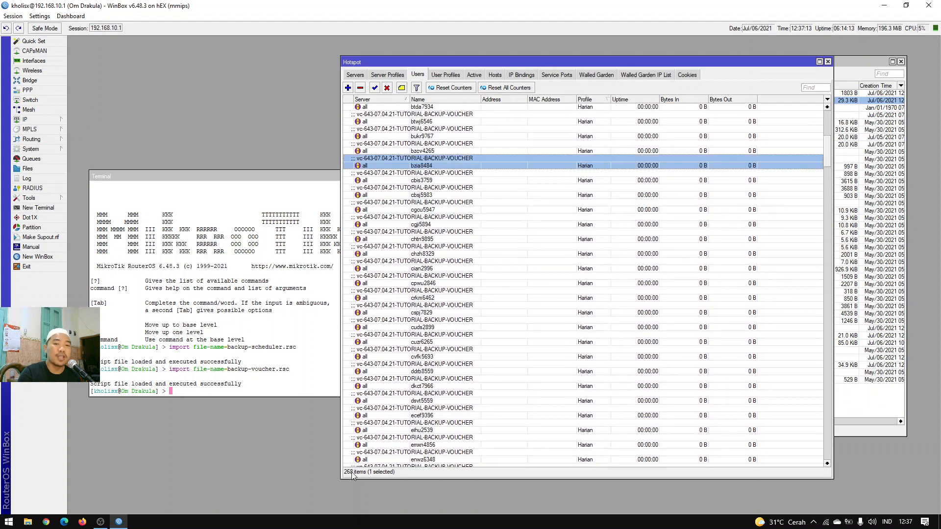
{"action": "scroll", "coordinate": [420, 416], "scroll_direction": "down", "scroll_amount": 13}
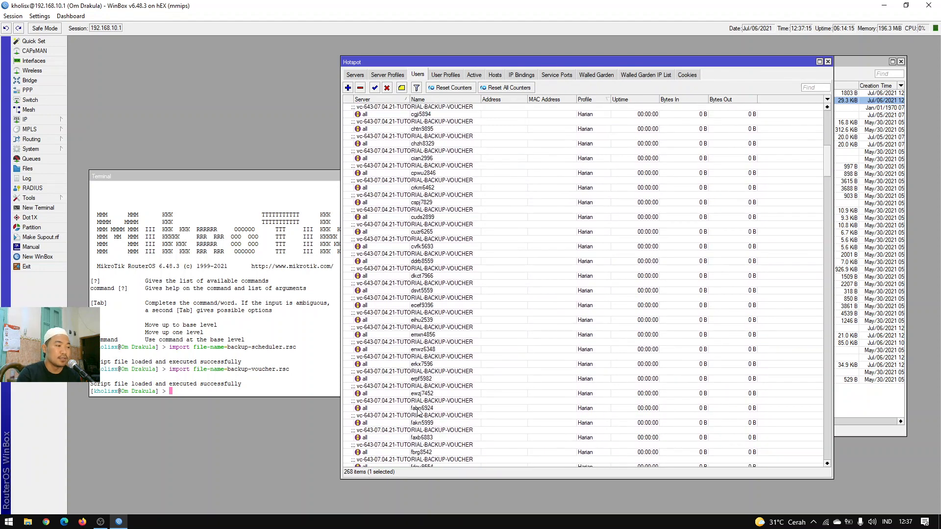
{"action": "scroll", "coordinate": [420, 416], "scroll_direction": "down", "scroll_amount": 15}
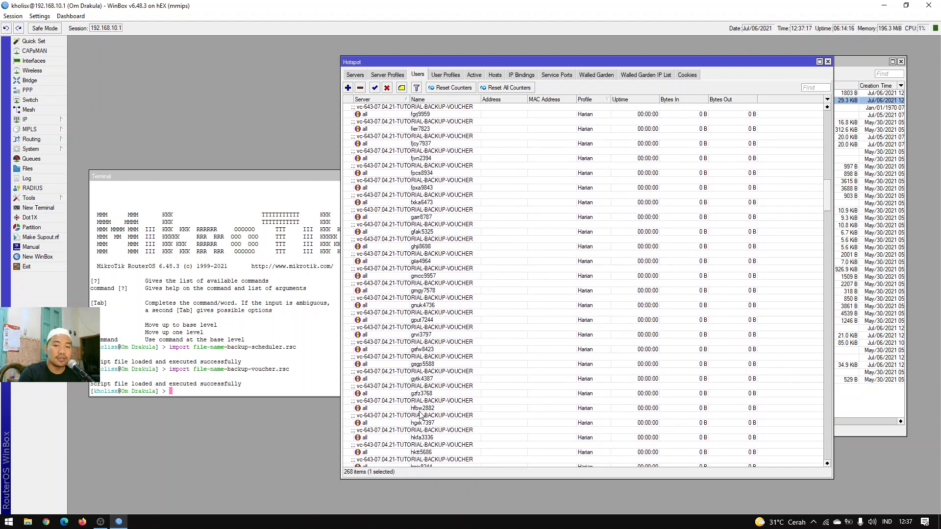
{"action": "scroll", "coordinate": [422, 415], "scroll_direction": "down", "scroll_amount": 12}
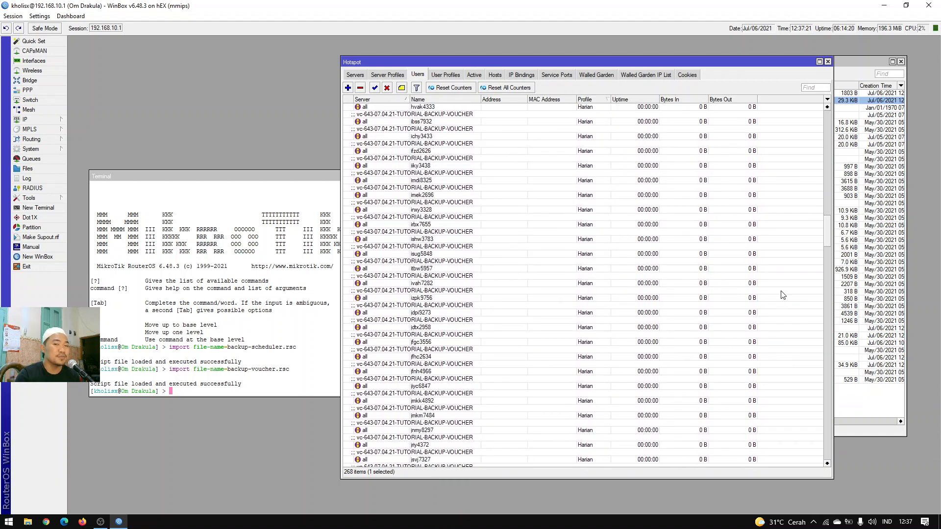
{"action": "left_click_drag", "start_coordinate": [827, 230], "coordinate": [828, 463]}
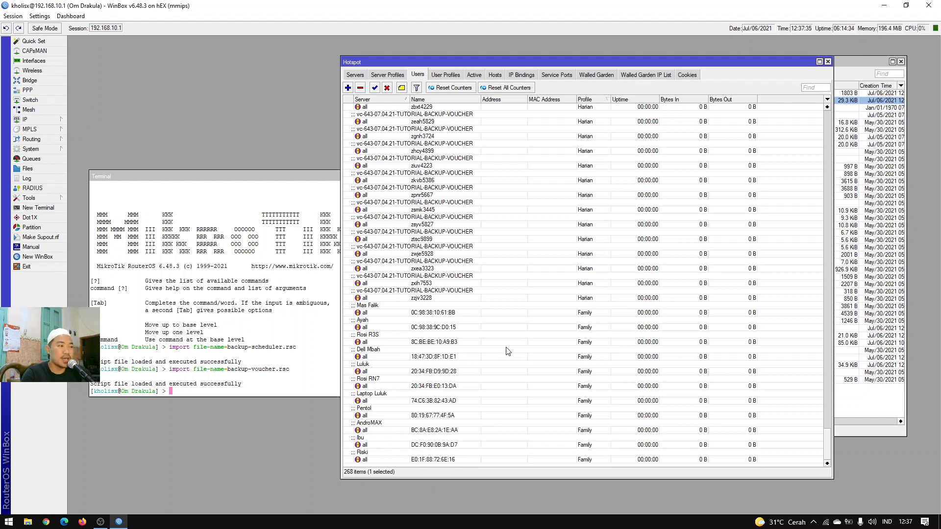
{"action": "scroll", "coordinate": [507, 351], "scroll_direction": "up", "scroll_amount": 2}
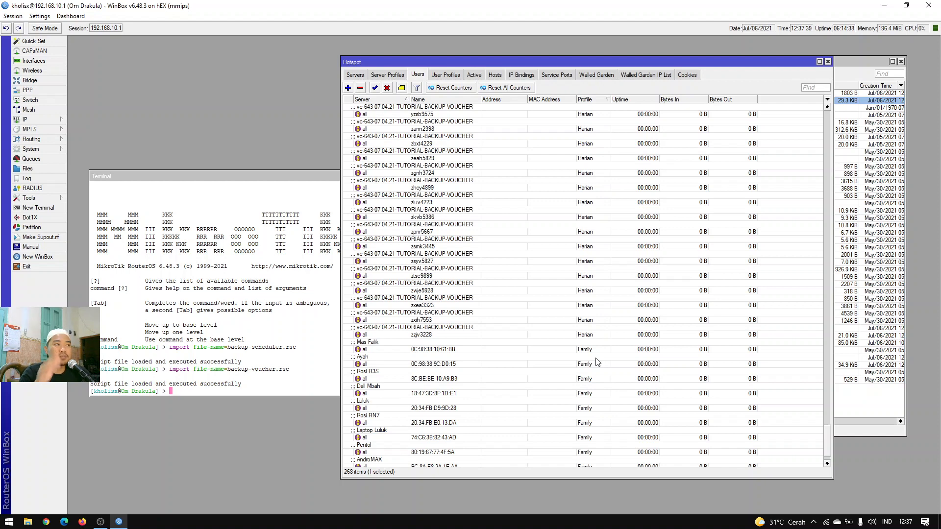
{"action": "scroll", "coordinate": [652, 364], "scroll_direction": "down", "scroll_amount": 2}
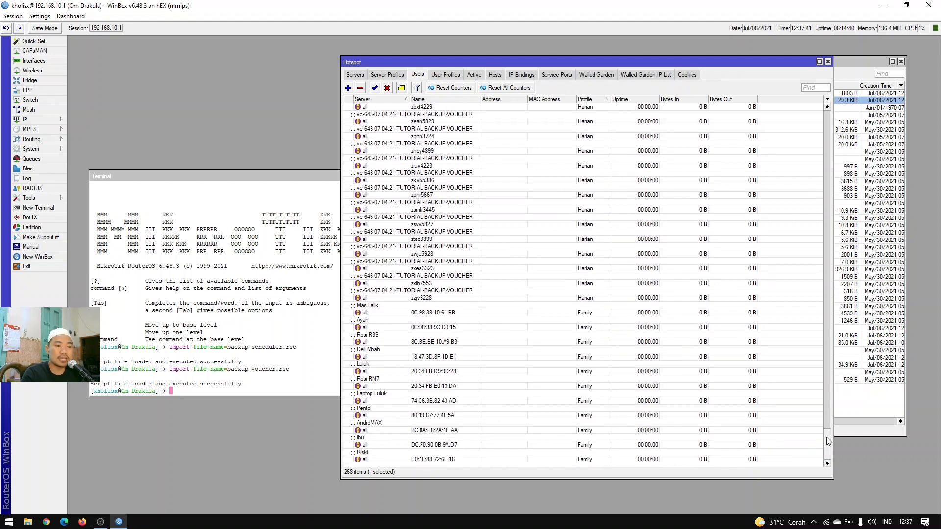
Check the first entries of the Users list, then inspect the trial uptime settings in the login options of the profile-Hotspot server profile.
{"action": "left_click_drag", "start_coordinate": [827, 438], "coordinate": [799, 106]}
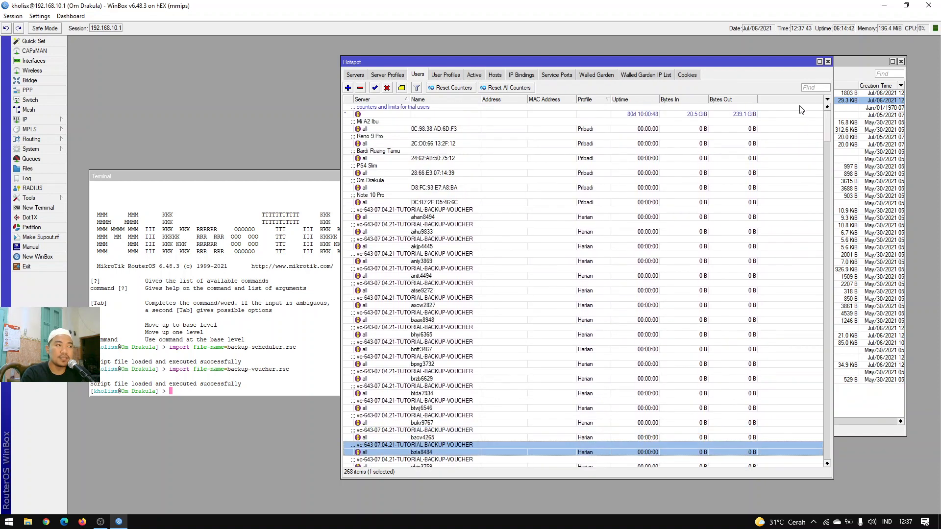
{"action": "left_click", "coordinate": [707, 180]}
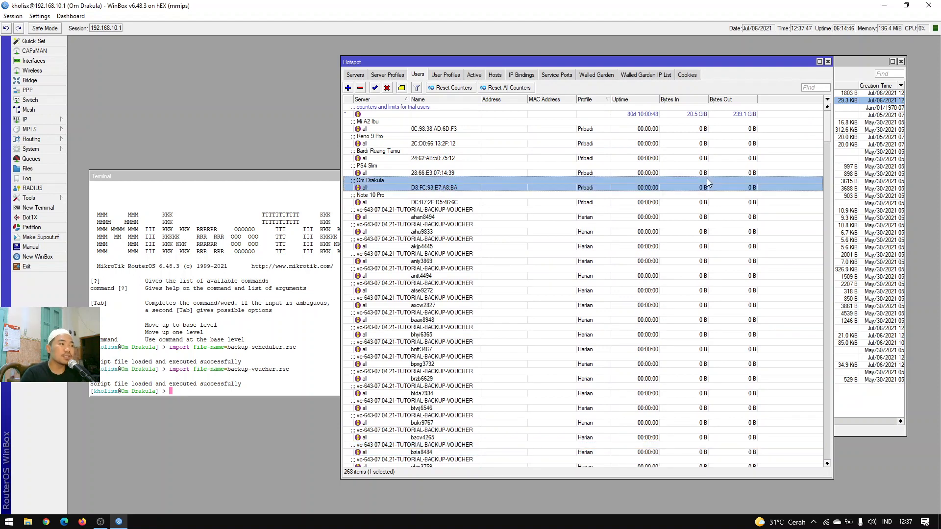
{"action": "left_click", "coordinate": [399, 74]}
{"action": "left_click", "coordinate": [419, 115]}
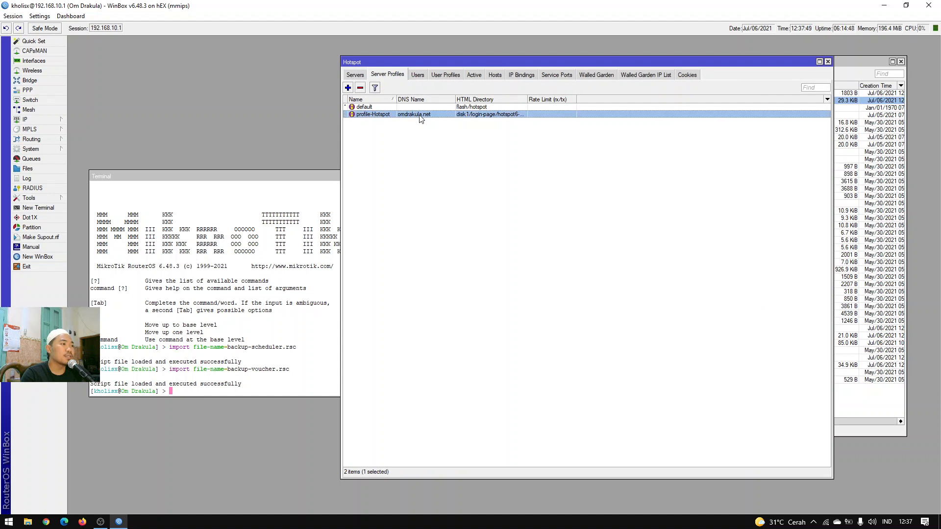
{"action": "double_click", "coordinate": [419, 116]}
{"action": "left_click", "coordinate": [174, 121]}
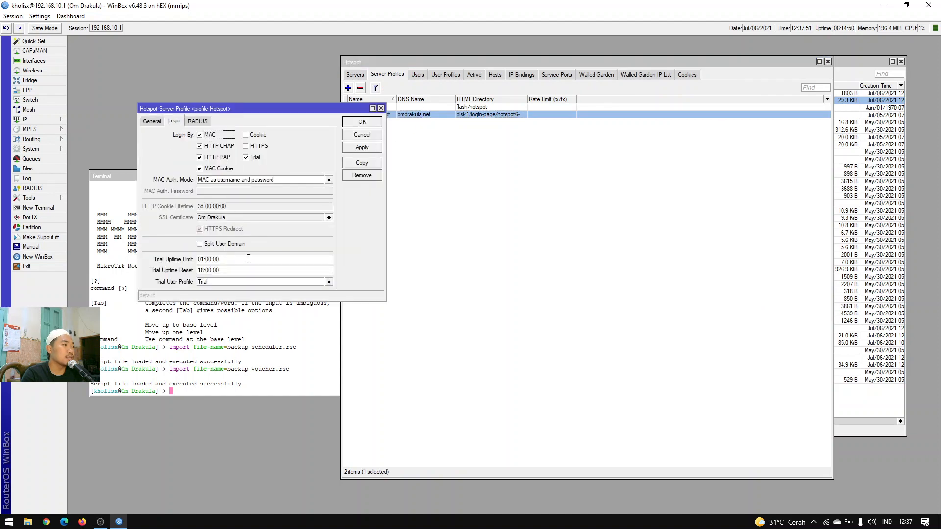
{"action": "left_click", "coordinate": [245, 259]}
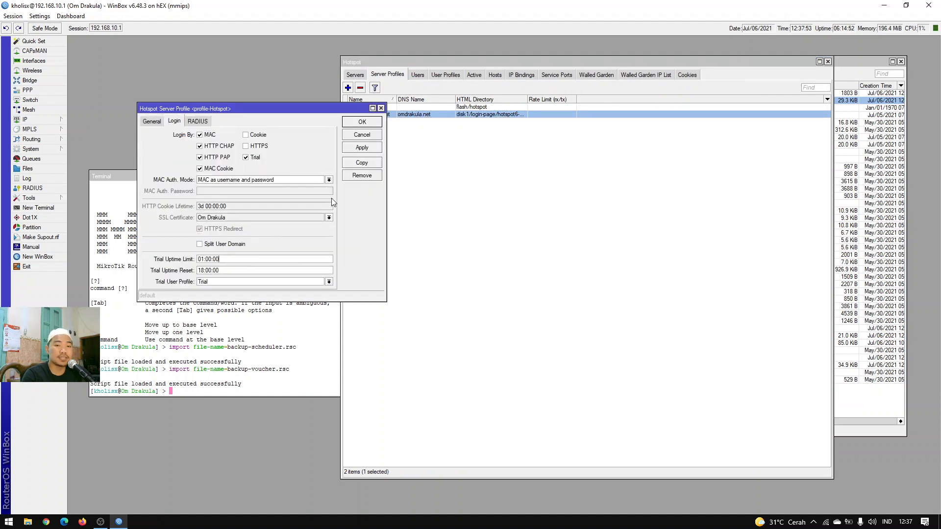
{"action": "left_click", "coordinate": [381, 108]}
Show the active hotspot sessions and examine the trial user connected at 192.168.10.101.
{"action": "left_click", "coordinate": [426, 76]}
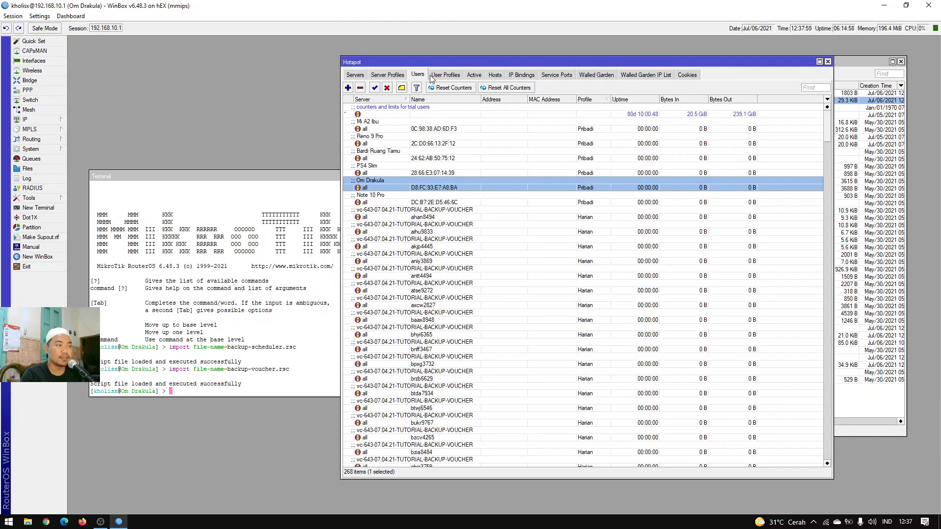
{"action": "left_click", "coordinate": [474, 76]}
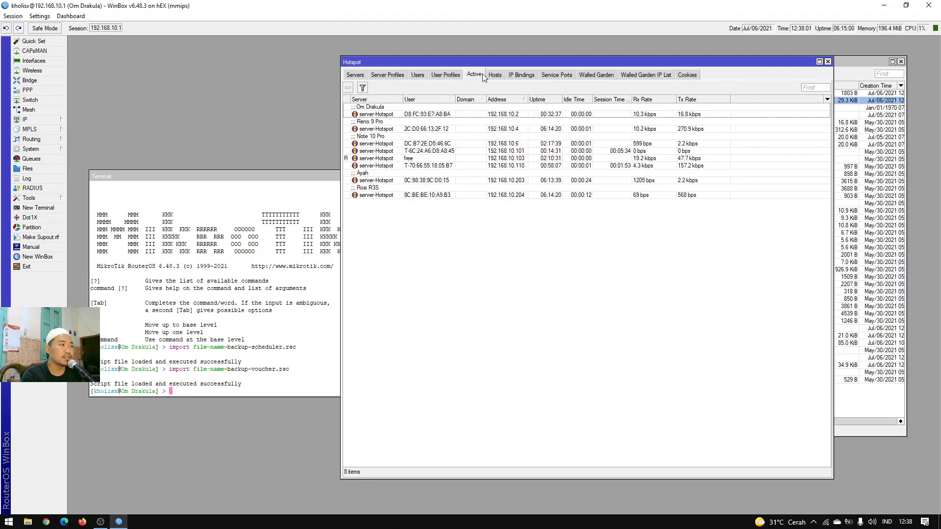
{"action": "left_click", "coordinate": [431, 152]}
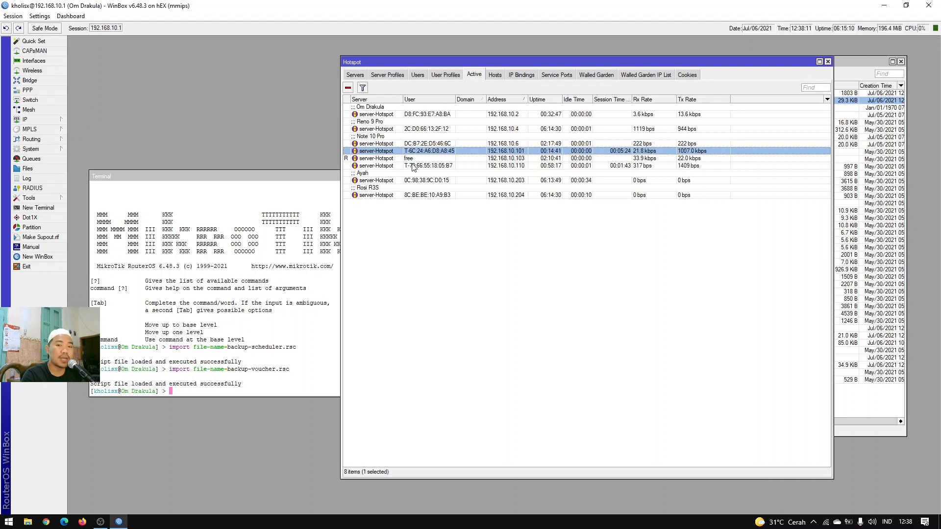
Review the restored TUTORIAL-BACKUP-VOUCHER entries in the hotspot Users list and return to the start of the list.
{"action": "left_click", "coordinate": [434, 75]}
{"action": "left_click", "coordinate": [418, 77]}
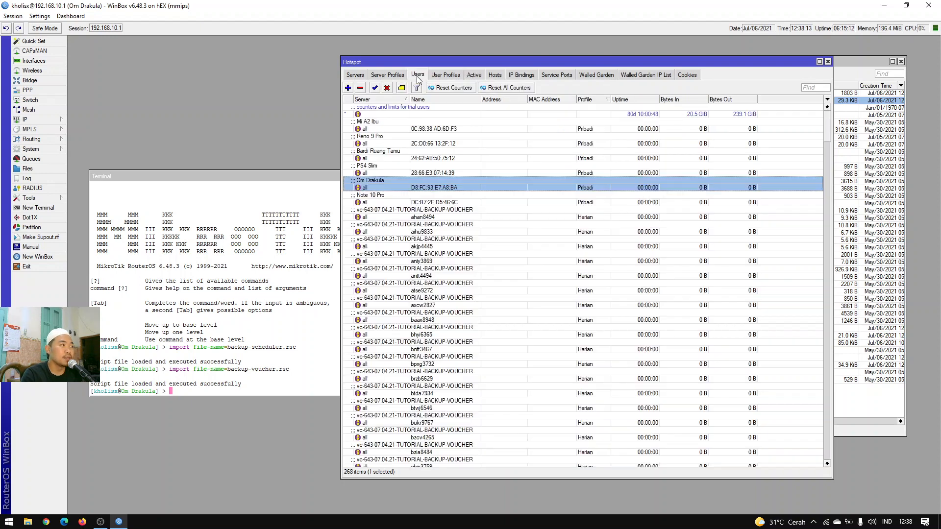
{"action": "scroll", "coordinate": [414, 422], "scroll_direction": "down", "scroll_amount": 4}
{"action": "left_click", "coordinate": [407, 439]}
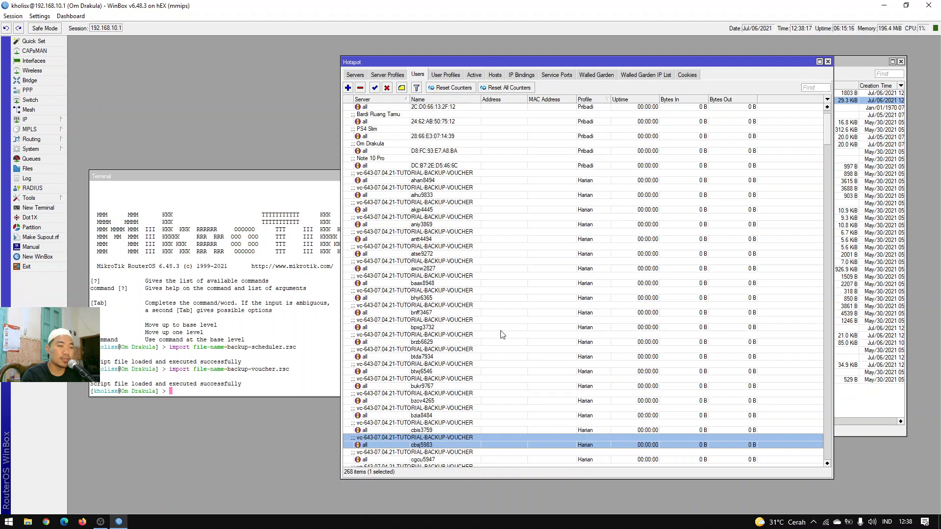
{"action": "scroll", "coordinate": [502, 334], "scroll_direction": "down", "scroll_amount": 13}
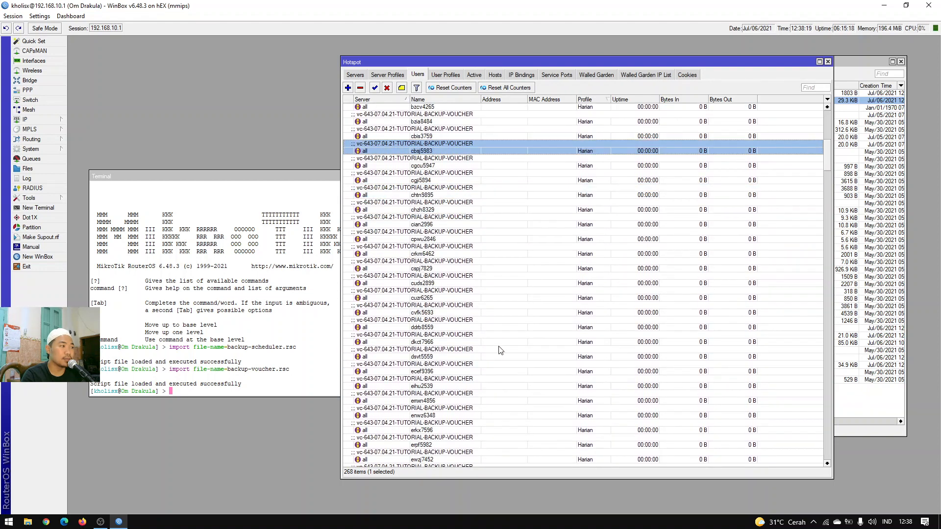
{"action": "scroll", "coordinate": [505, 350], "scroll_direction": "down", "scroll_amount": 8}
{"action": "scroll", "coordinate": [509, 351], "scroll_direction": "up", "scroll_amount": 11}
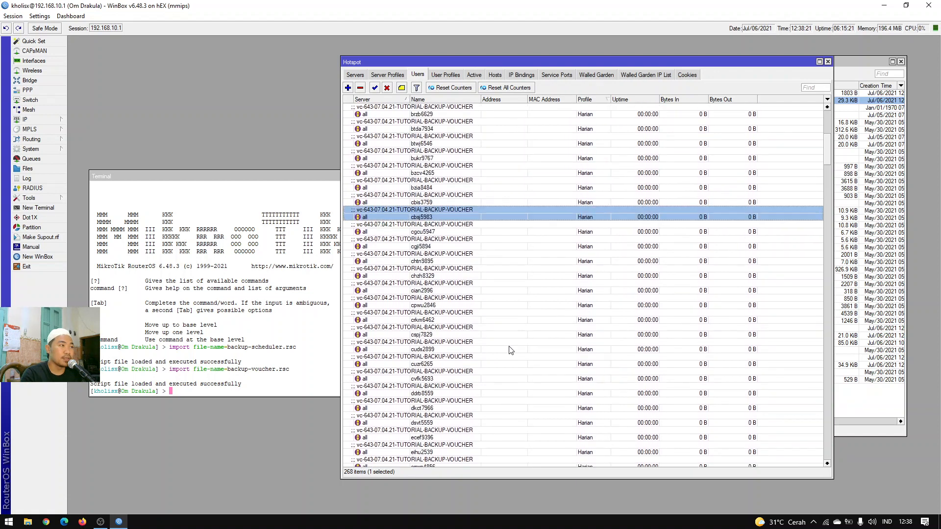
{"action": "scroll", "coordinate": [509, 351], "scroll_direction": "up", "scroll_amount": 6}
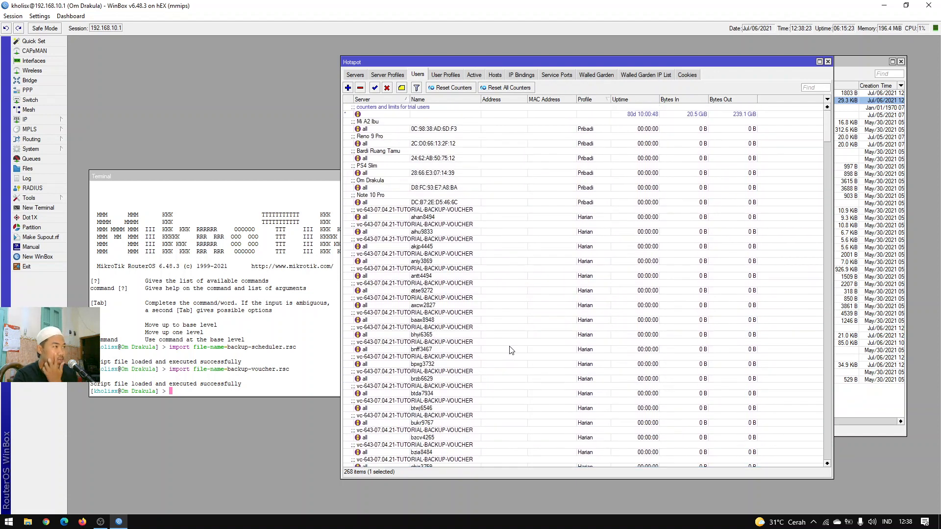